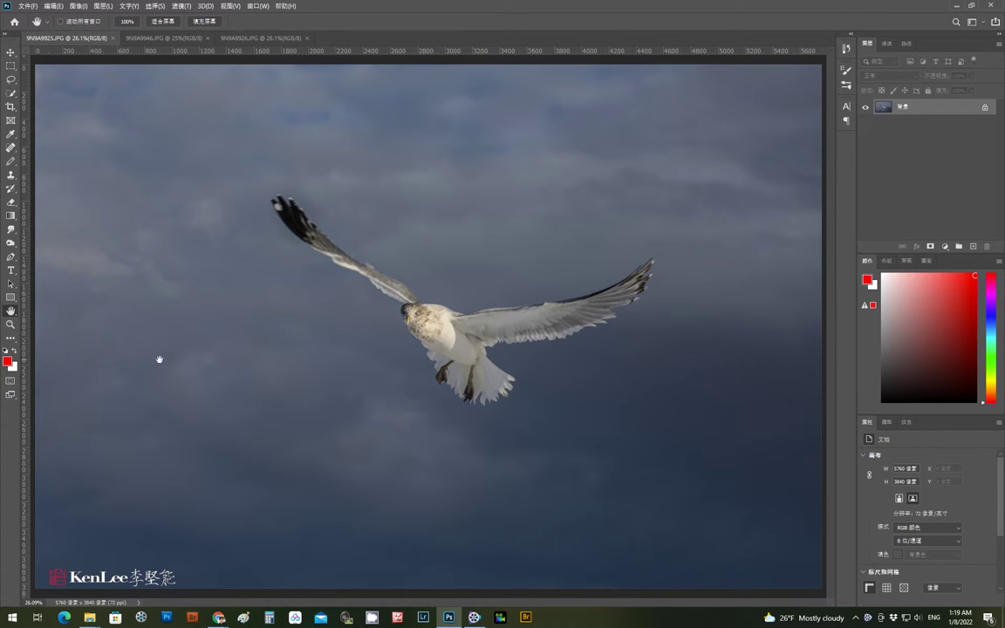
- Check the original seagull photo's pixel dimensions and resolution in the Image Size dialog
click(74, 6)
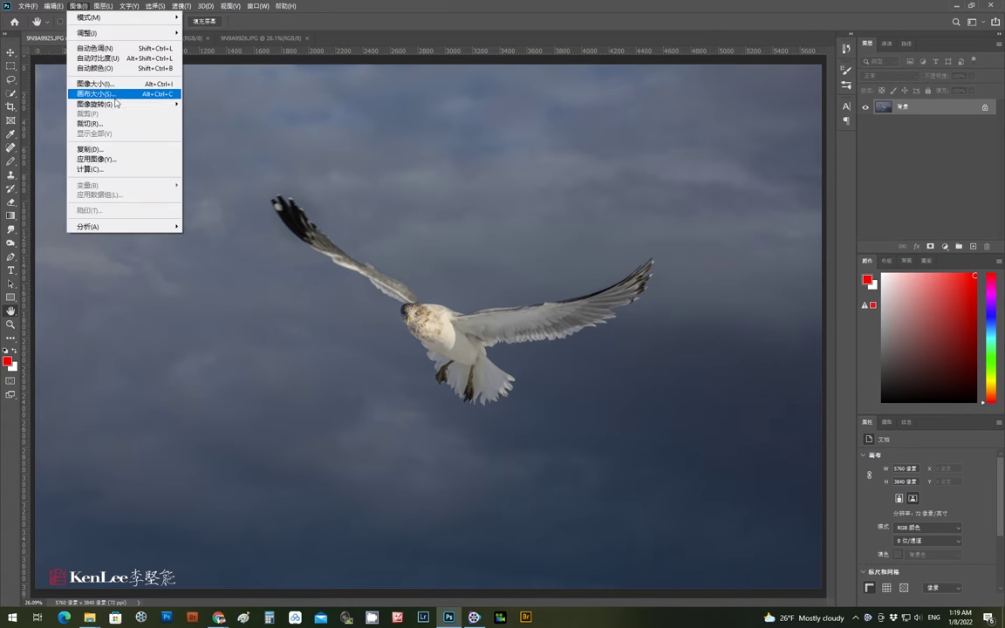
click(96, 84)
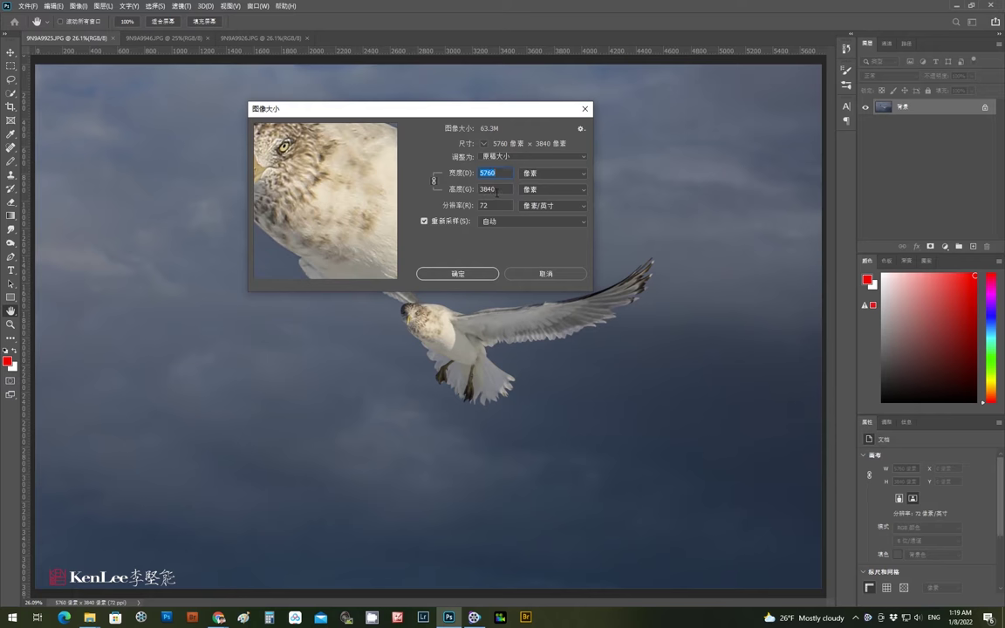
click(457, 274)
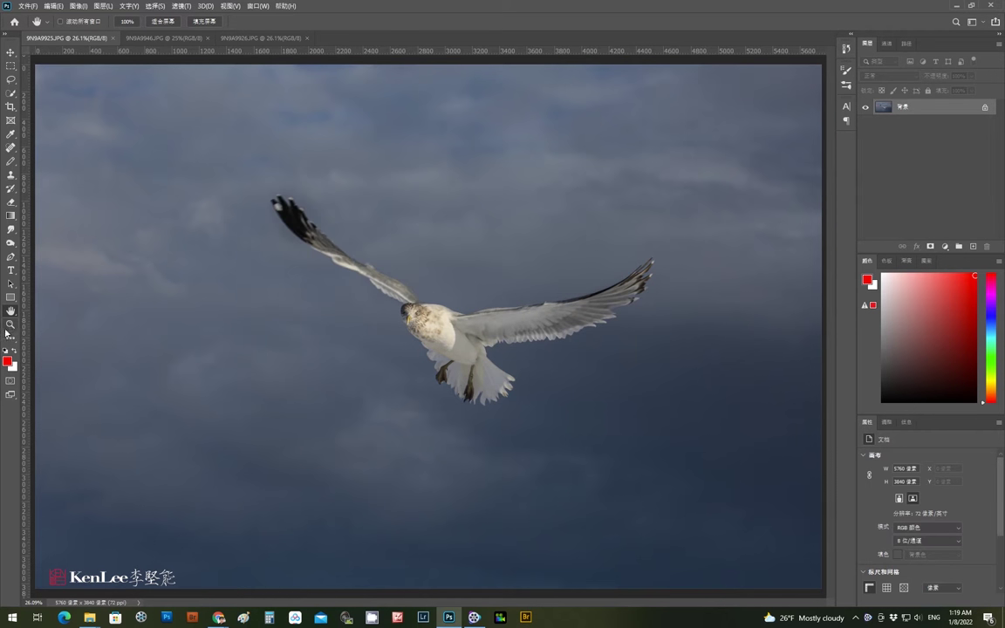
- View the seagull photo at 100% and magnify the bird's eye down to pixel level
click(11, 324)
double_click(11, 325)
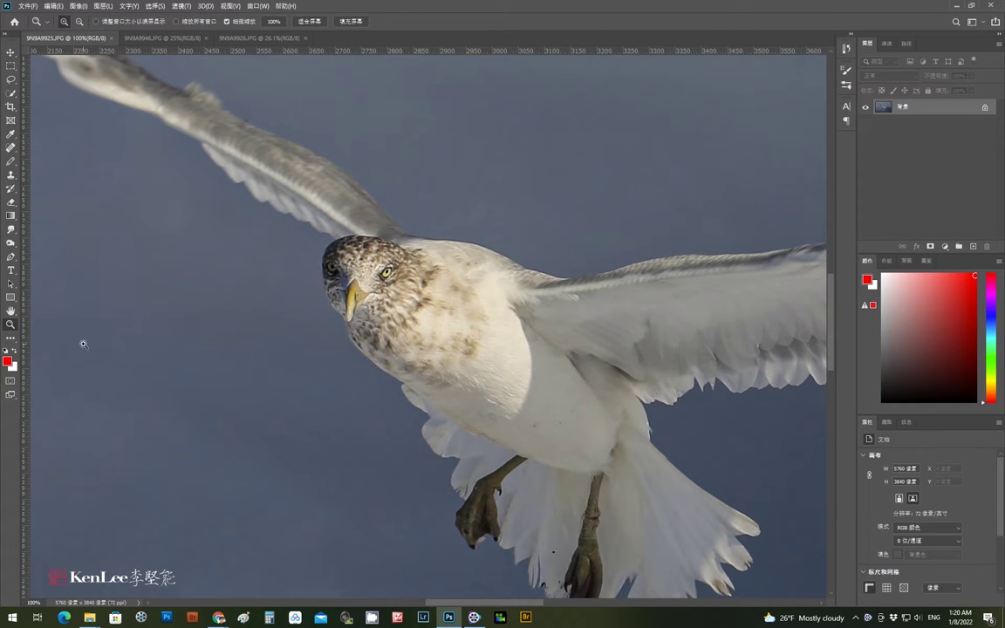
click(374, 261)
drag(373, 261, 462, 381)
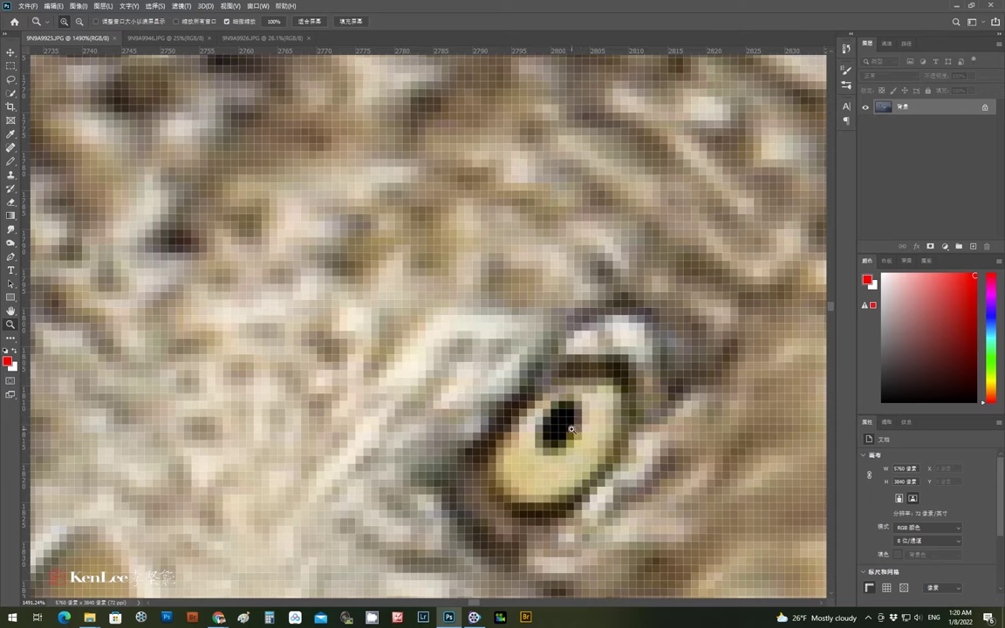
drag(550, 418, 578, 441)
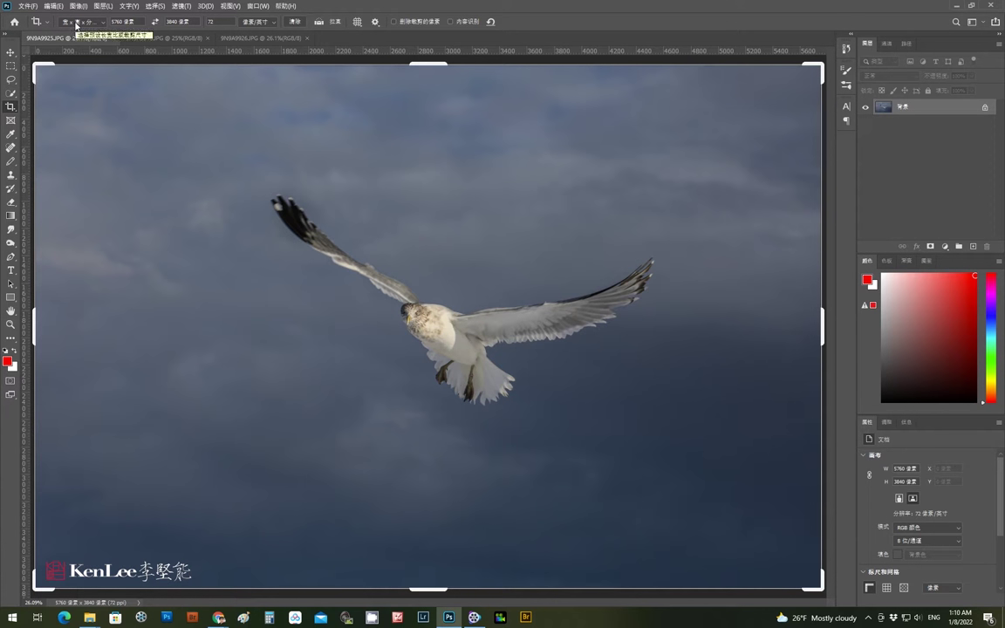
- Set the Crop tool to the unconstrained Ratio (比例) preset with empty width and height values
click(76, 23)
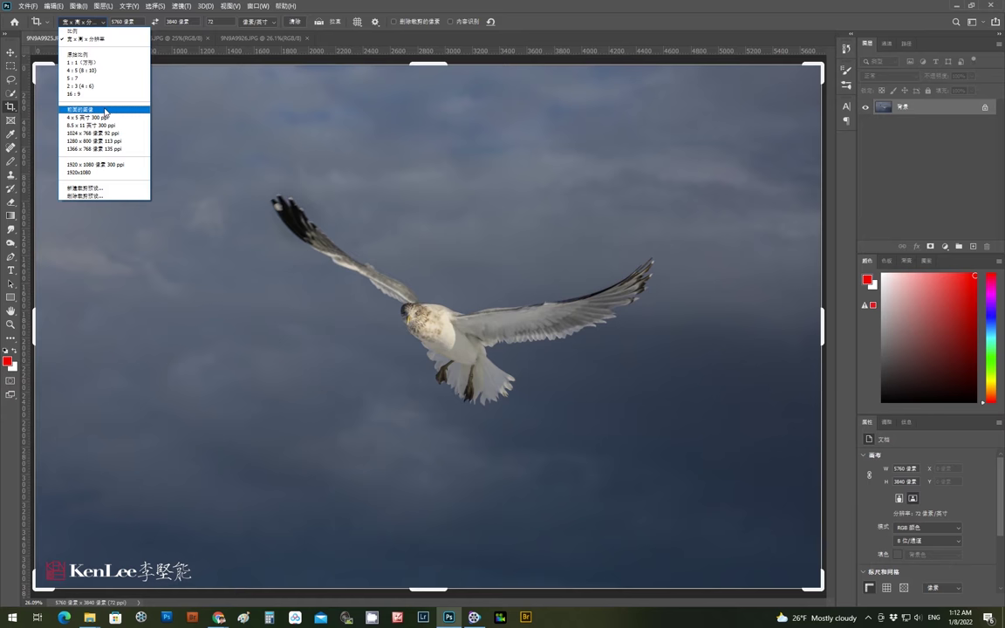
click(83, 21)
click(83, 21)
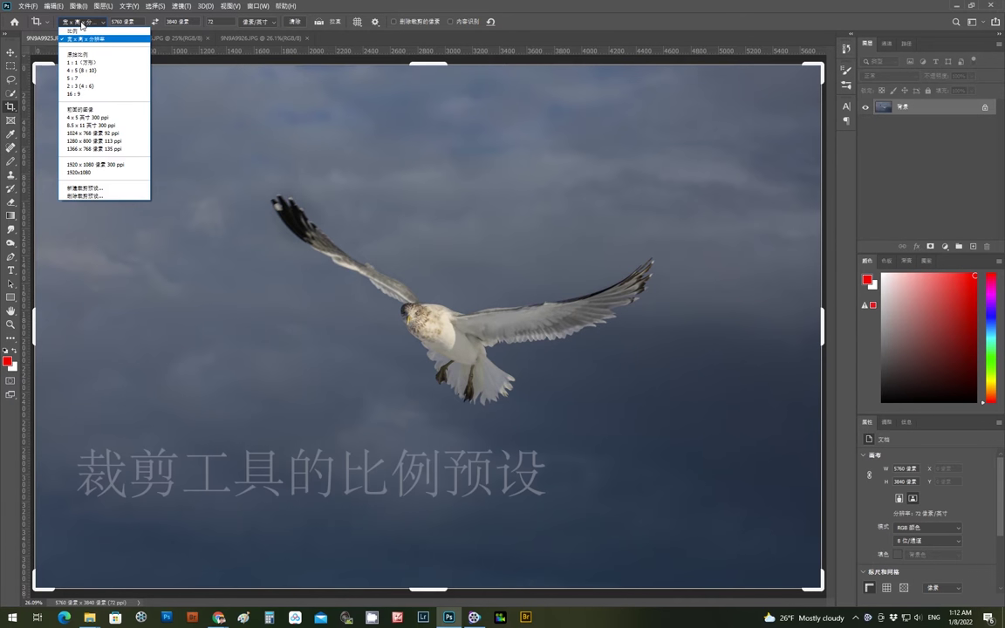
click(85, 30)
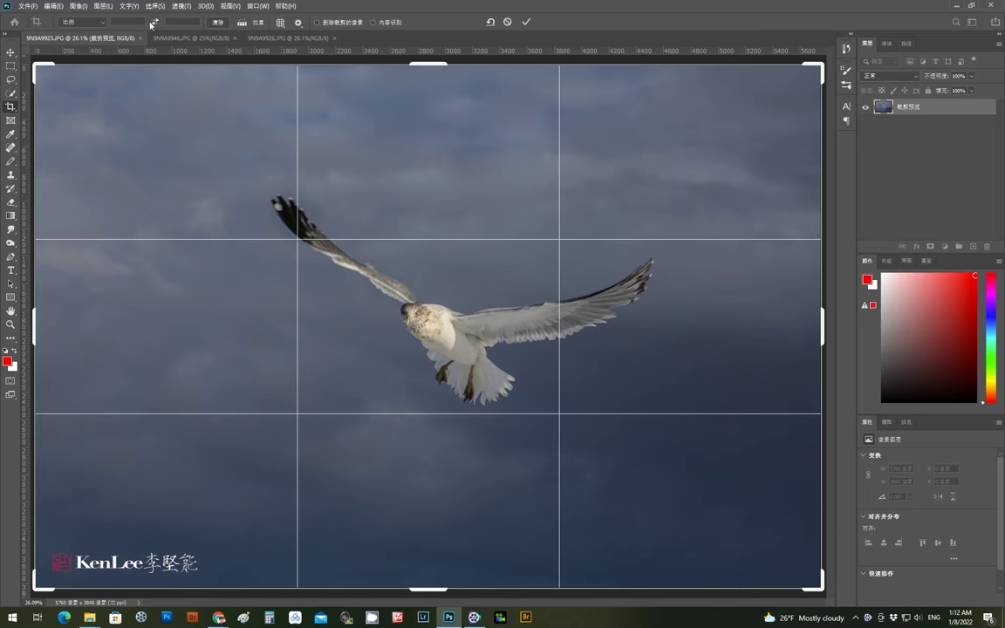
- Crop the photo freely around the seagull to about 3821 × 2254 pixels, with the bird centred in the frame
drag(30, 57, 73, 111)
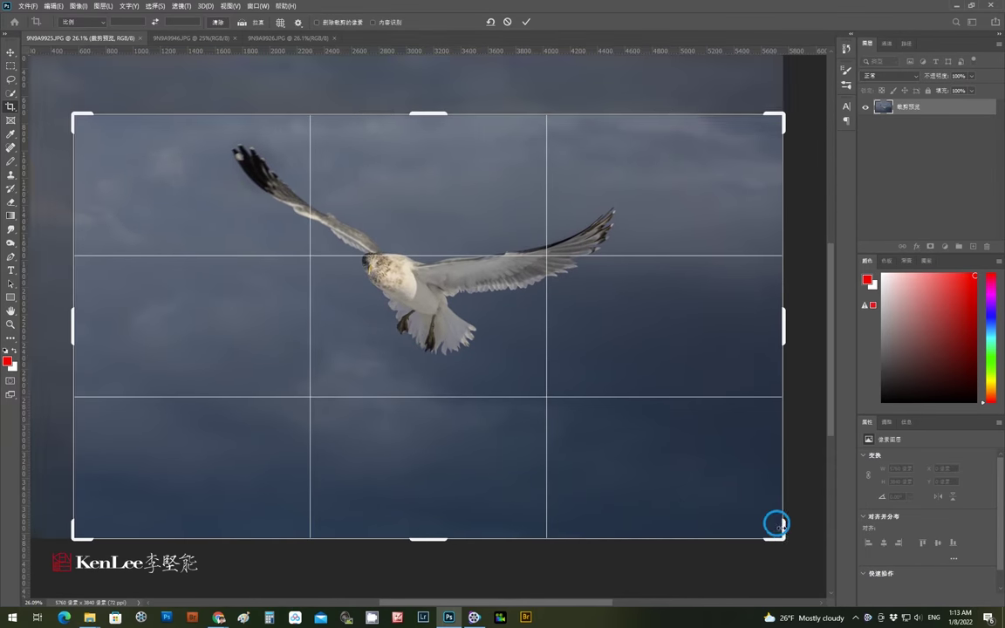
drag(776, 523, 742, 380)
drag(551, 539, 574, 464)
mouse_move(117, 325)
mouse_down()
mouse_move(186, 326)
mouse_move(142, 323)
mouse_move(133, 310)
mouse_move(173, 315)
mouse_move(161, 314)
mouse_up()
key(ctrl+r)
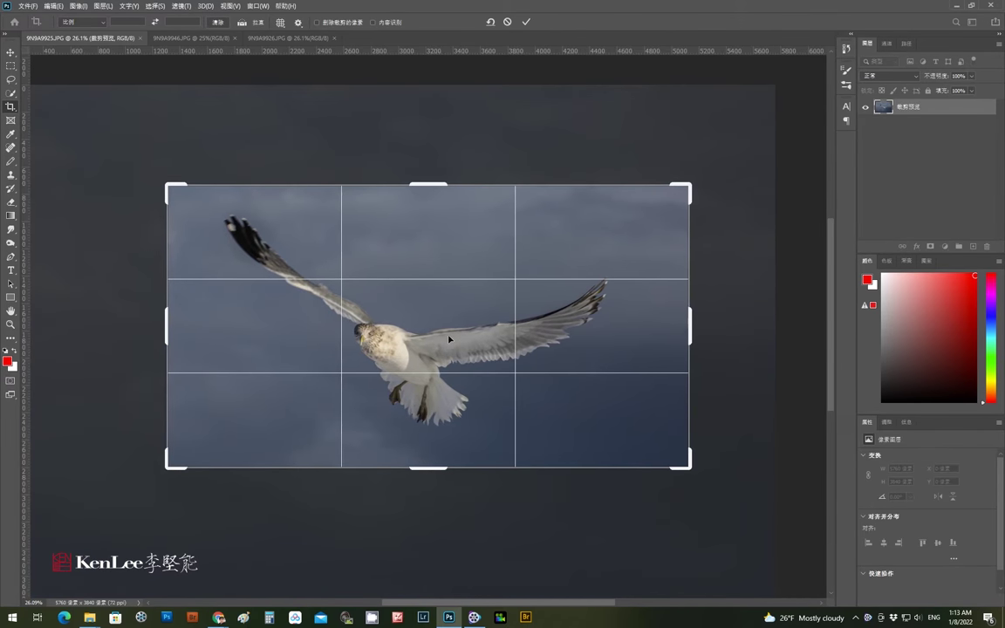
drag(449, 339, 461, 338)
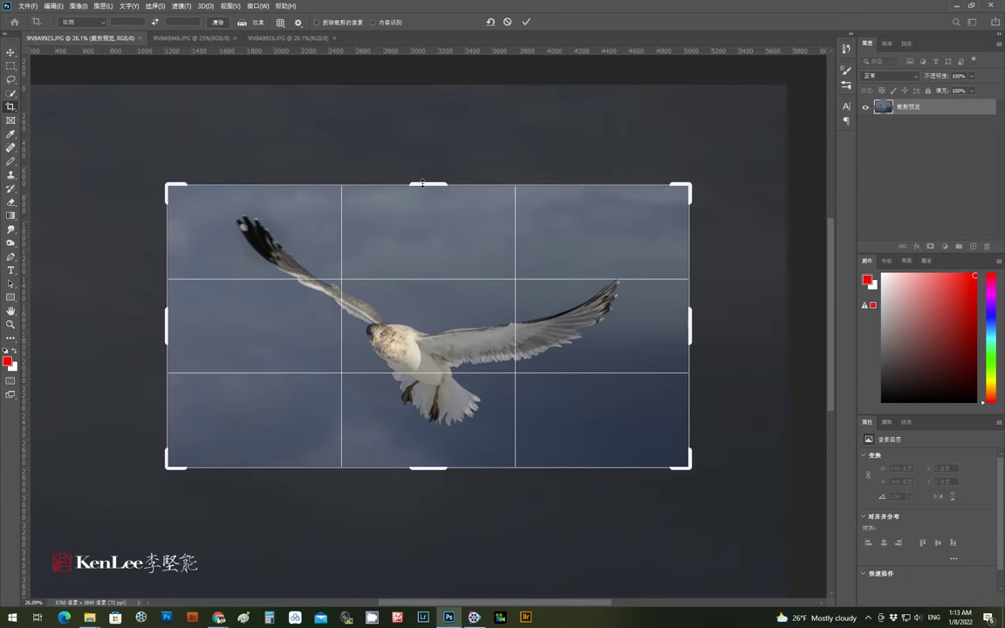
drag(423, 183, 423, 174)
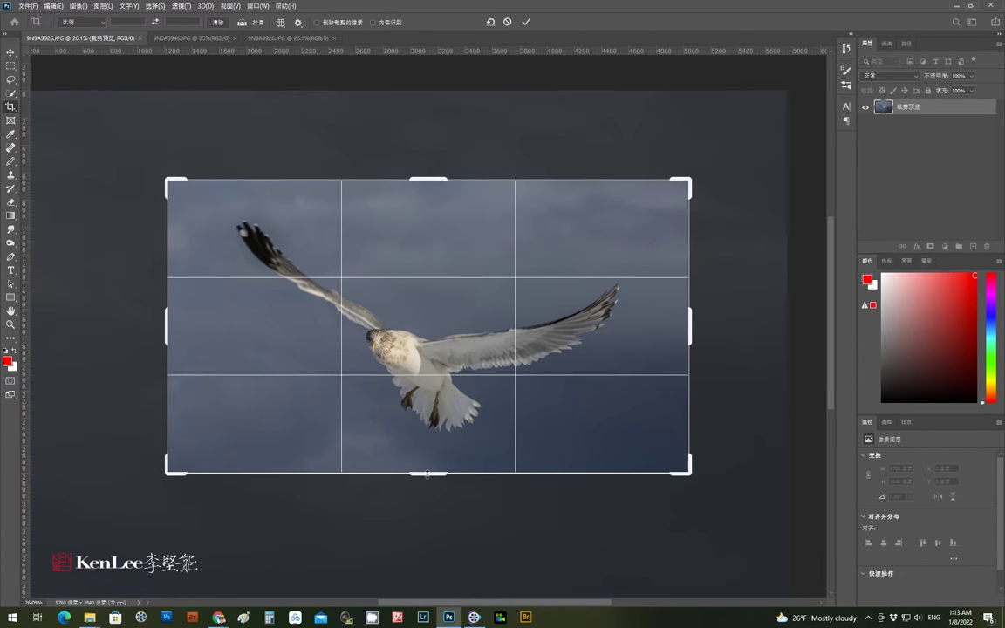
drag(427, 474, 426, 487)
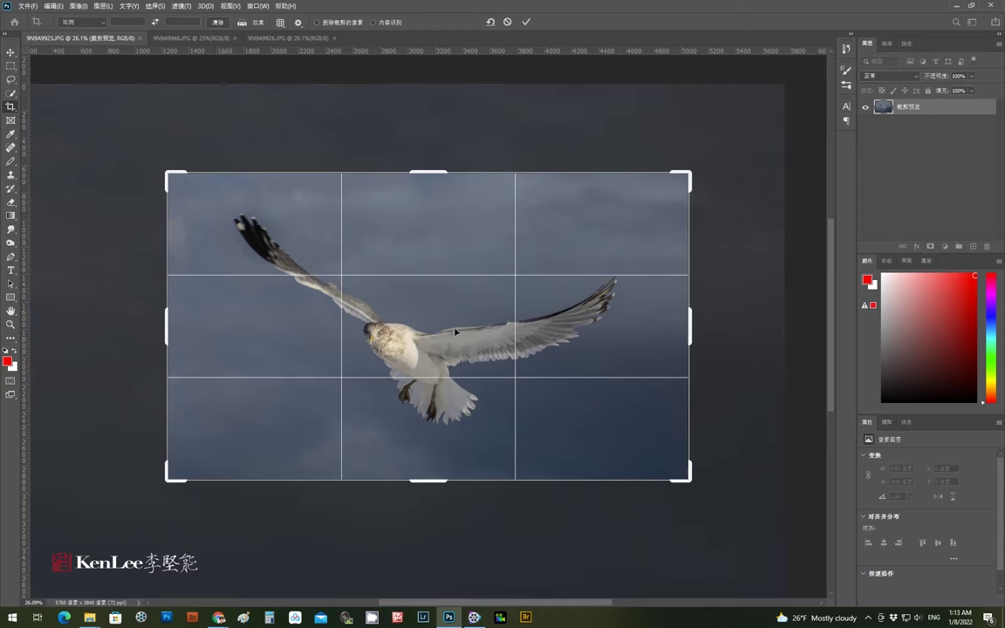
double_click(450, 327)
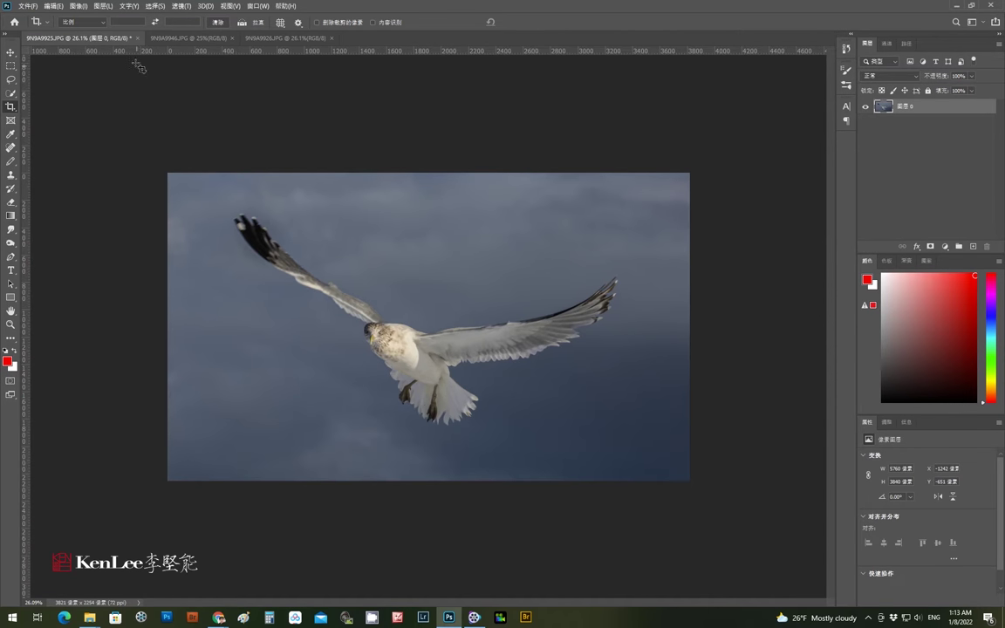
- Check the freely cropped photo's pixel dimensions and resolution in the Image Size dialog, leaving them unchanged
click(78, 7)
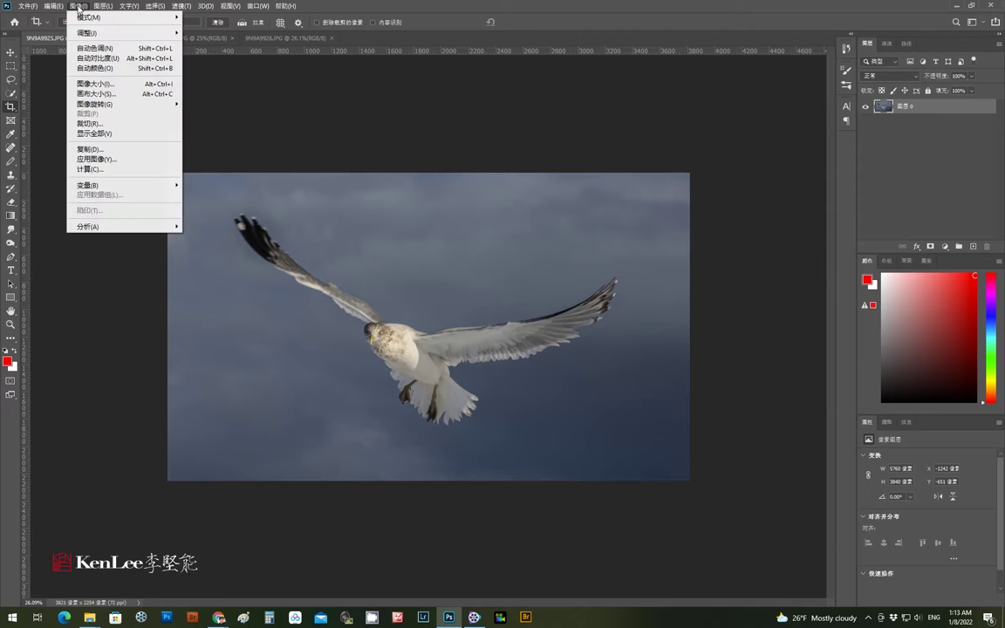
click(91, 85)
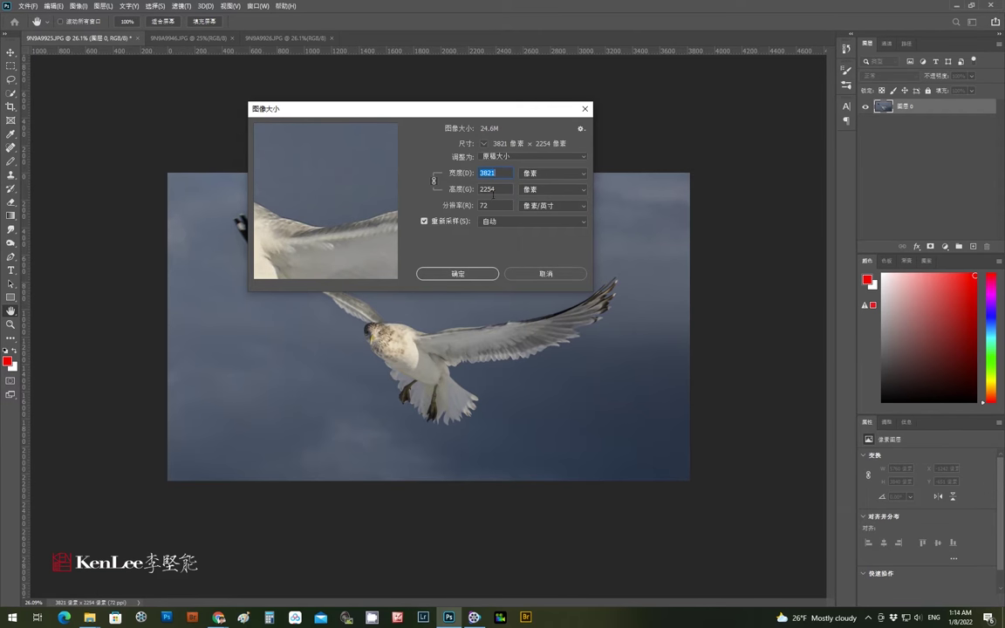
key(Escape)
key(c)
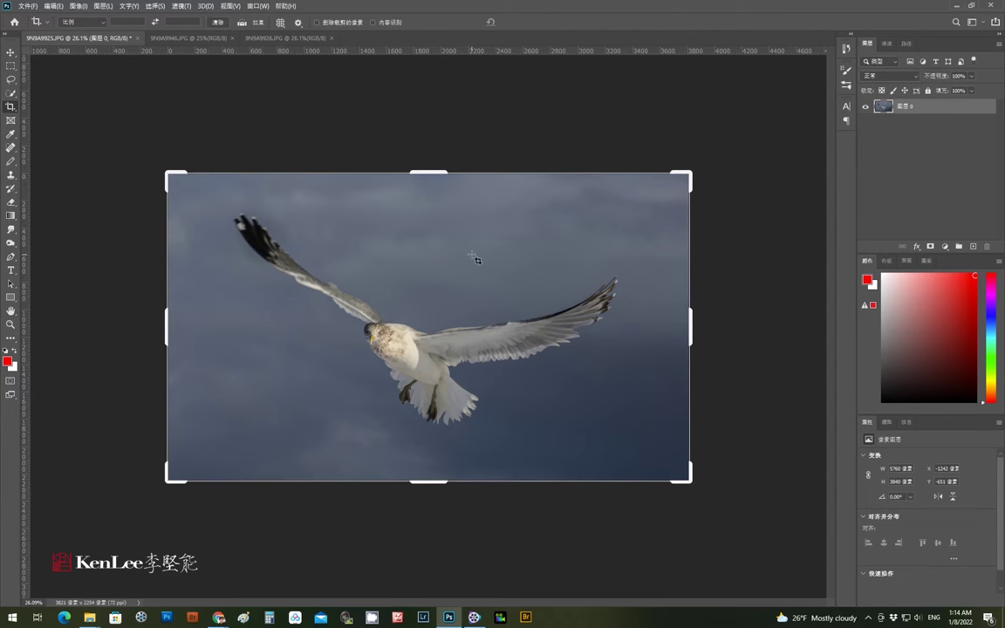
- Examine the seagull's head and body in the cropped photo at 100%, and fit the whole image back on screen
double_click(10, 326)
click(11, 311)
drag(265, 446, 345, 297)
drag(375, 233, 378, 281)
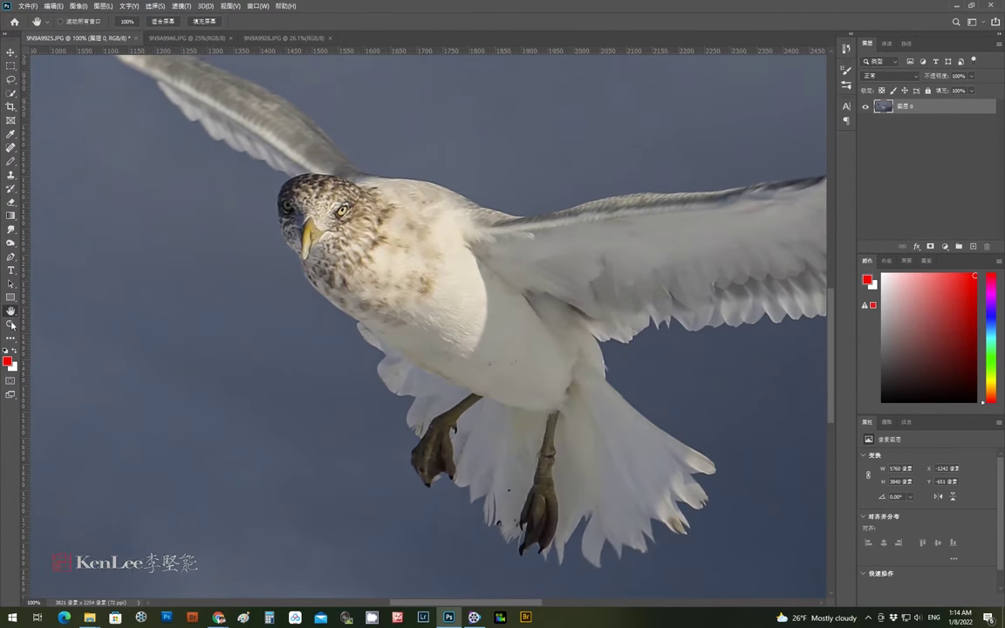
double_click(10, 311)
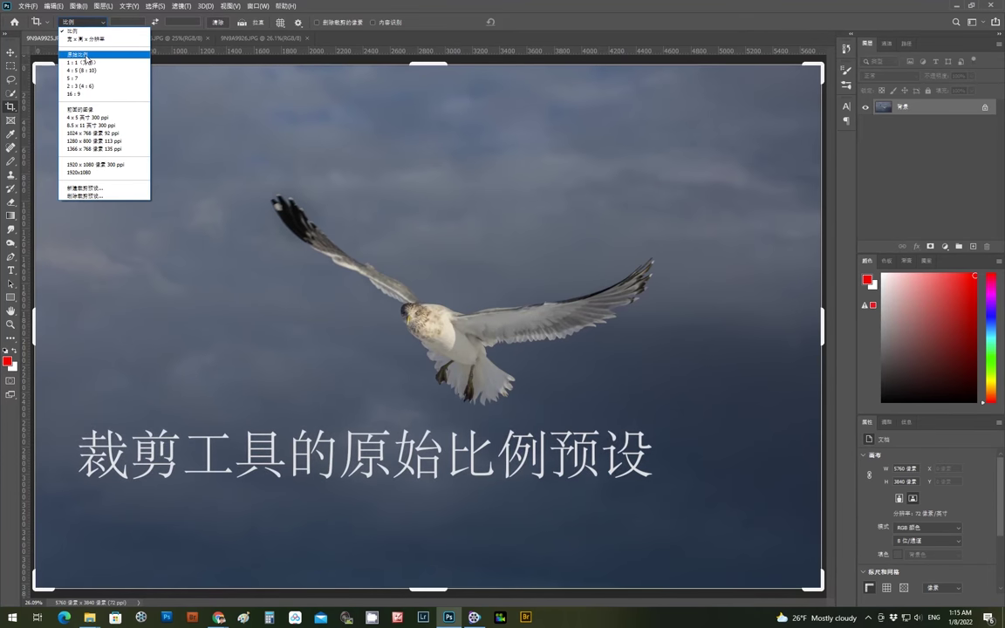
- Crop the photo around the centred seagull with the Original Ratio (原始比例) preset to about 3507 × 2338 pixels
click(86, 56)
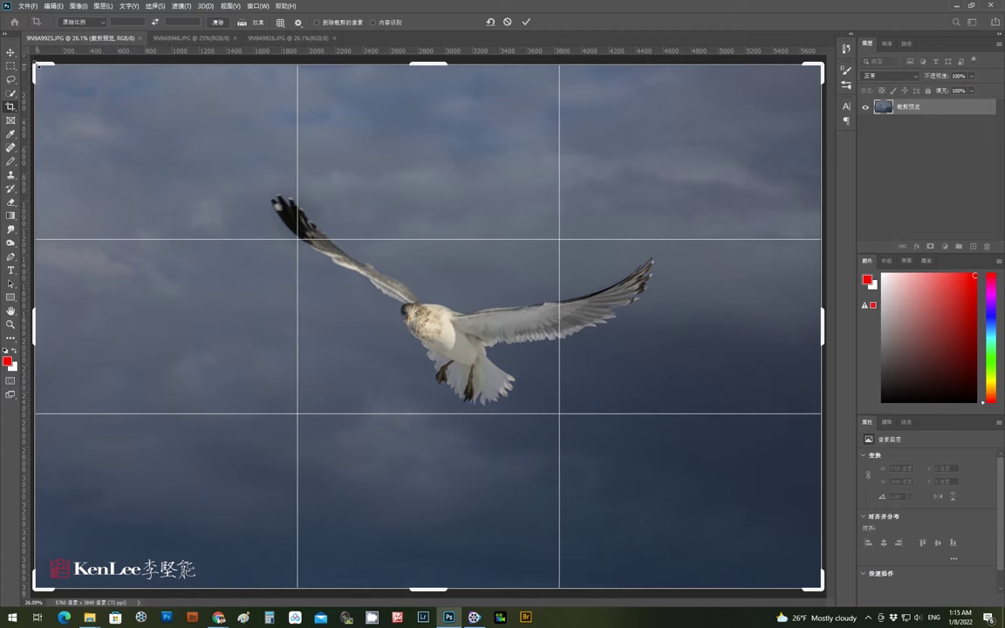
drag(38, 65, 96, 111)
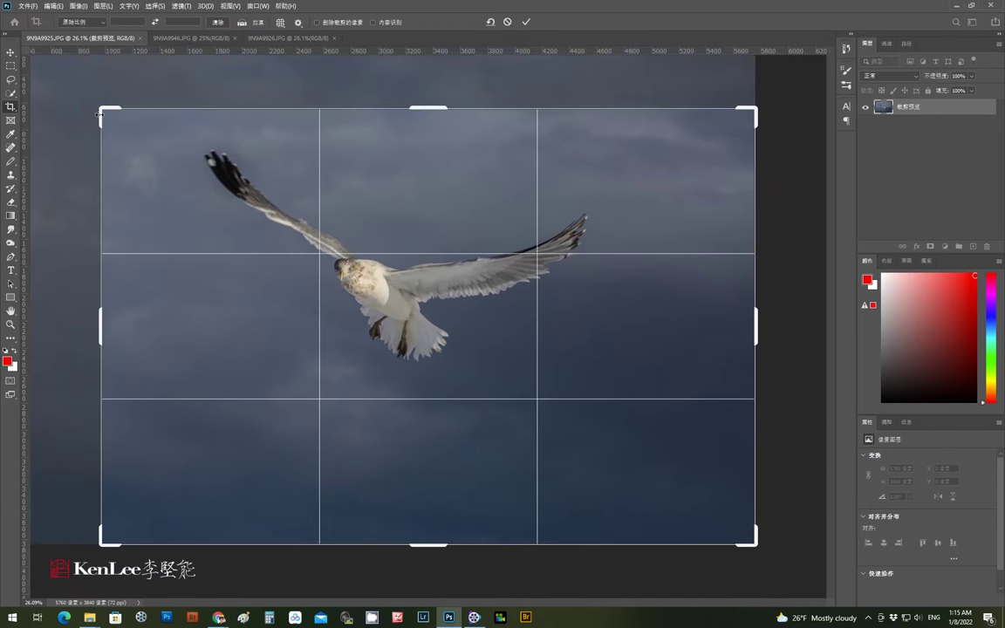
drag(744, 529, 702, 475)
drag(587, 441, 561, 449)
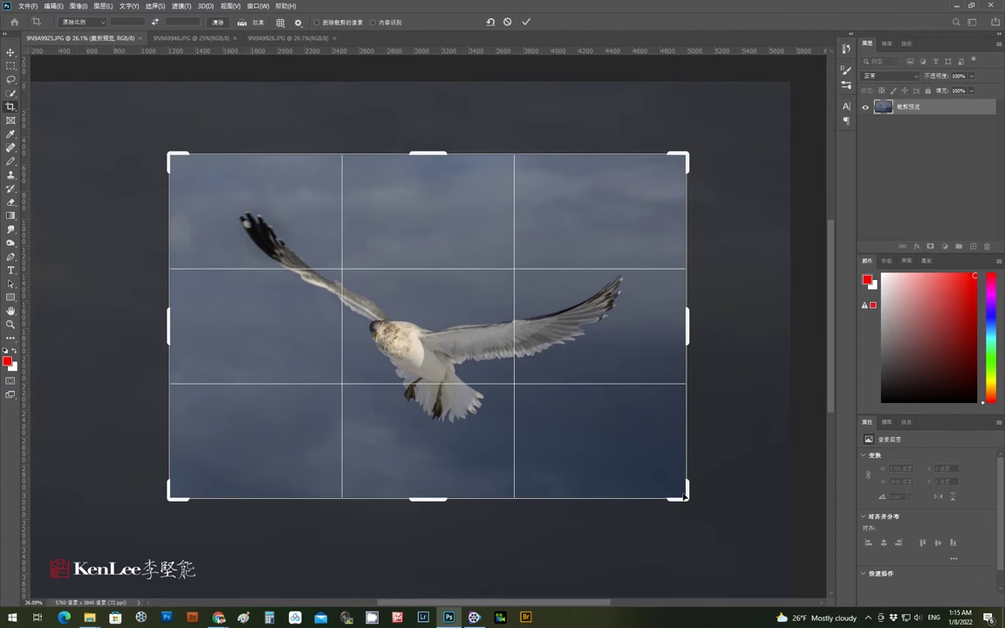
drag(685, 496, 666, 474)
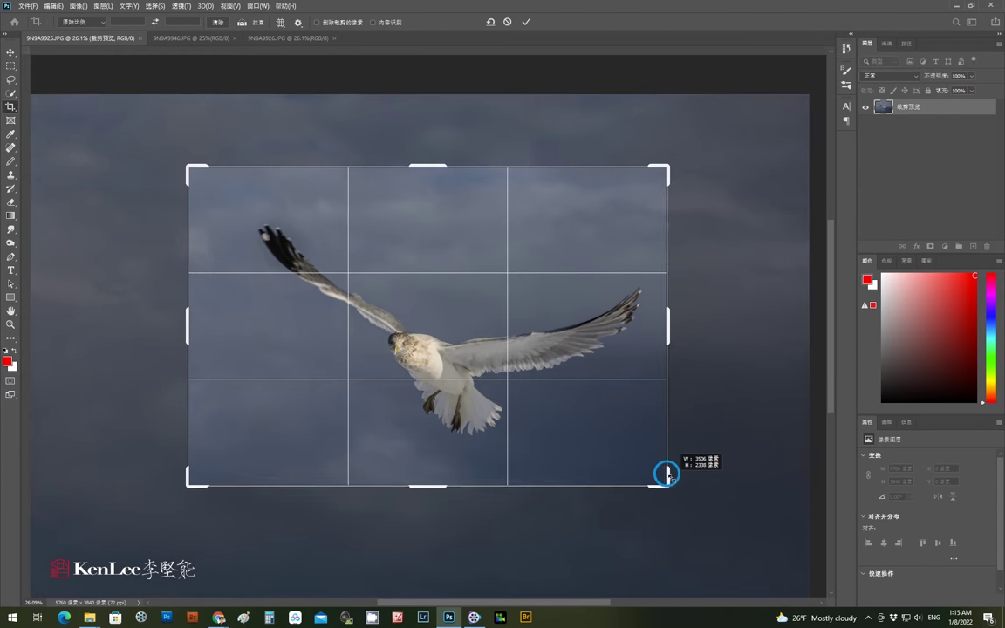
drag(444, 353, 422, 343)
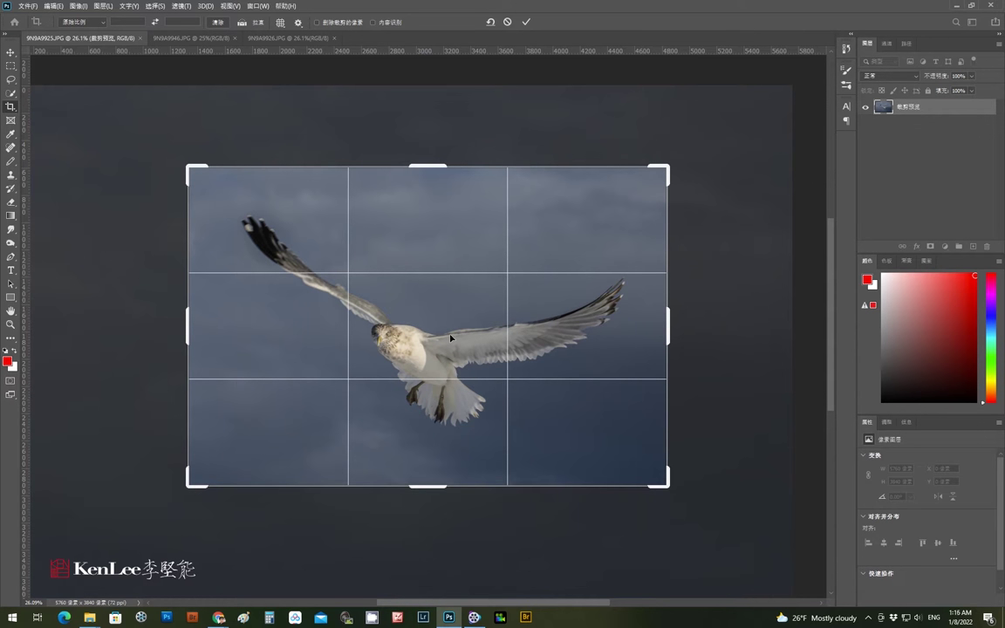
click(527, 23)
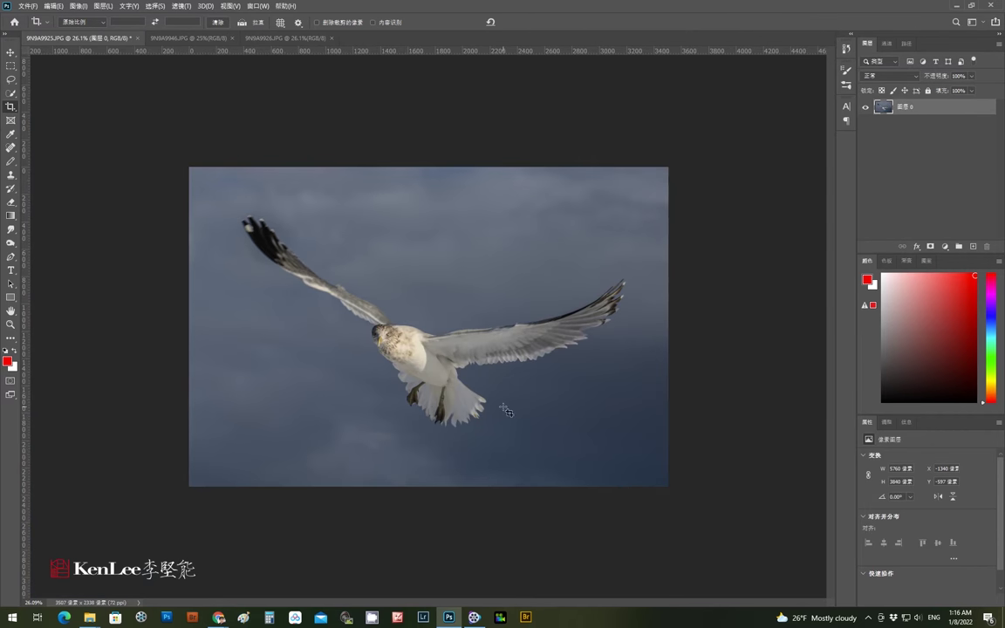
- Check the pixel dimensions of the original-ratio crop and examine the seagull at 100%
click(80, 6)
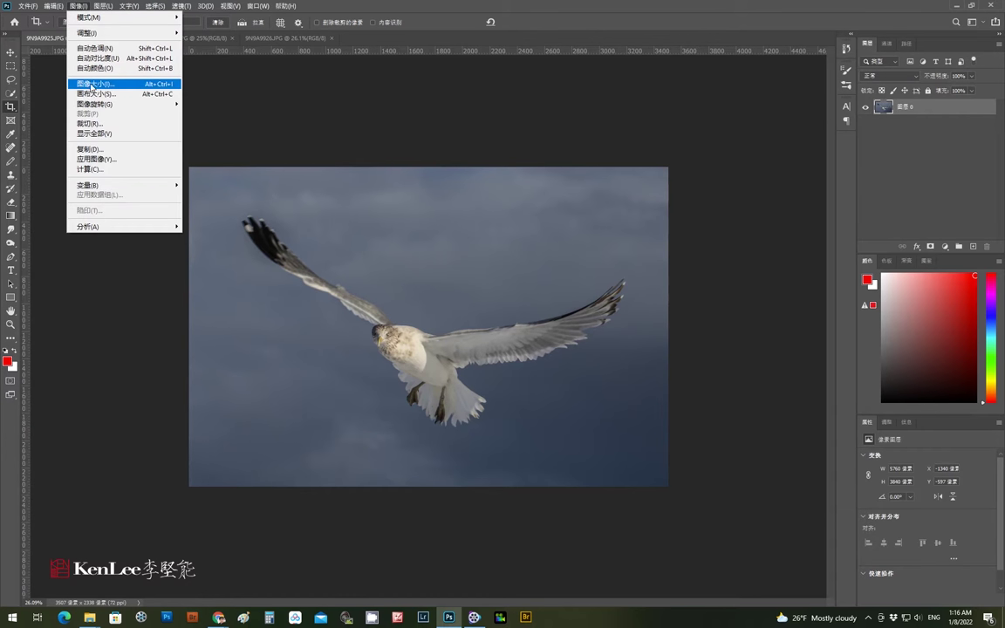
click(114, 84)
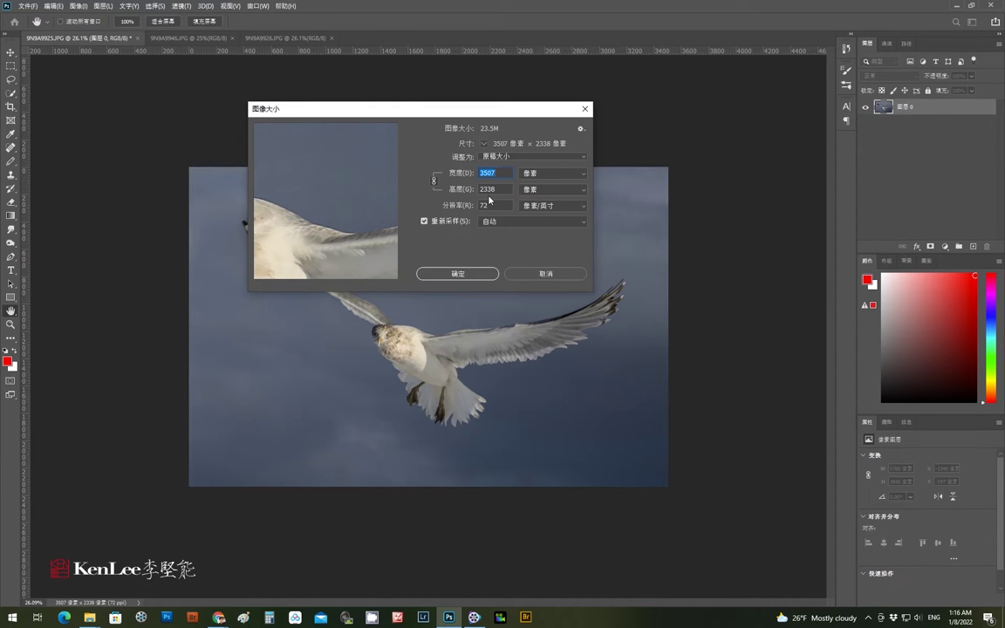
click(545, 274)
key(c)
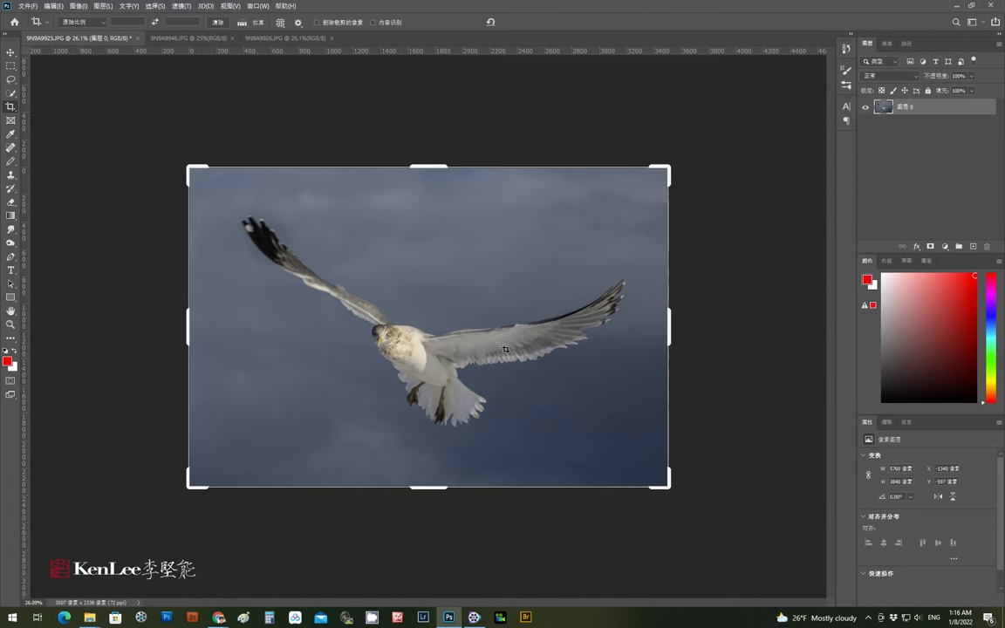
double_click(11, 324)
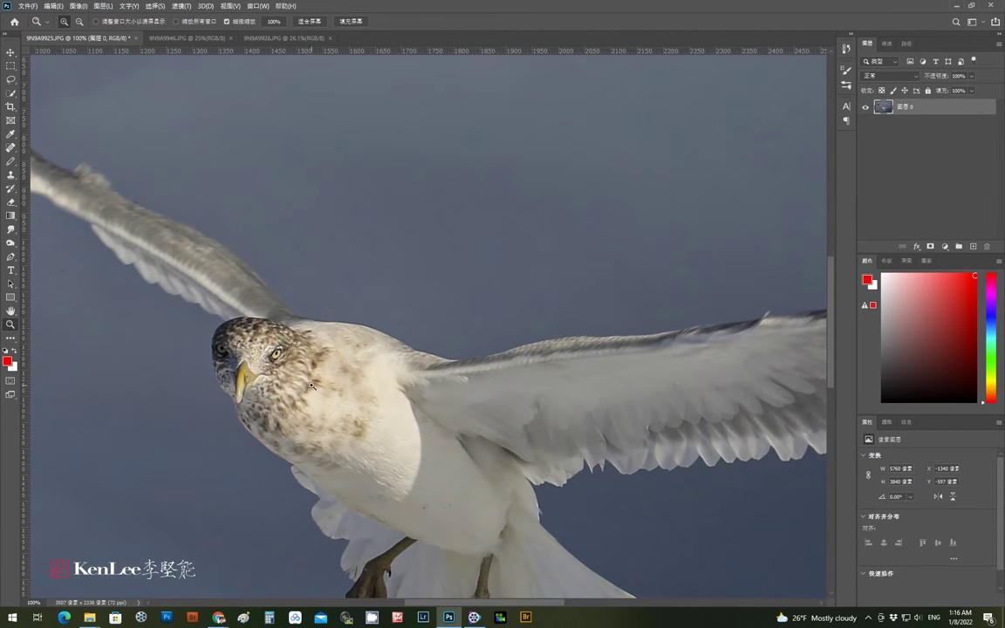
drag(287, 467, 345, 350)
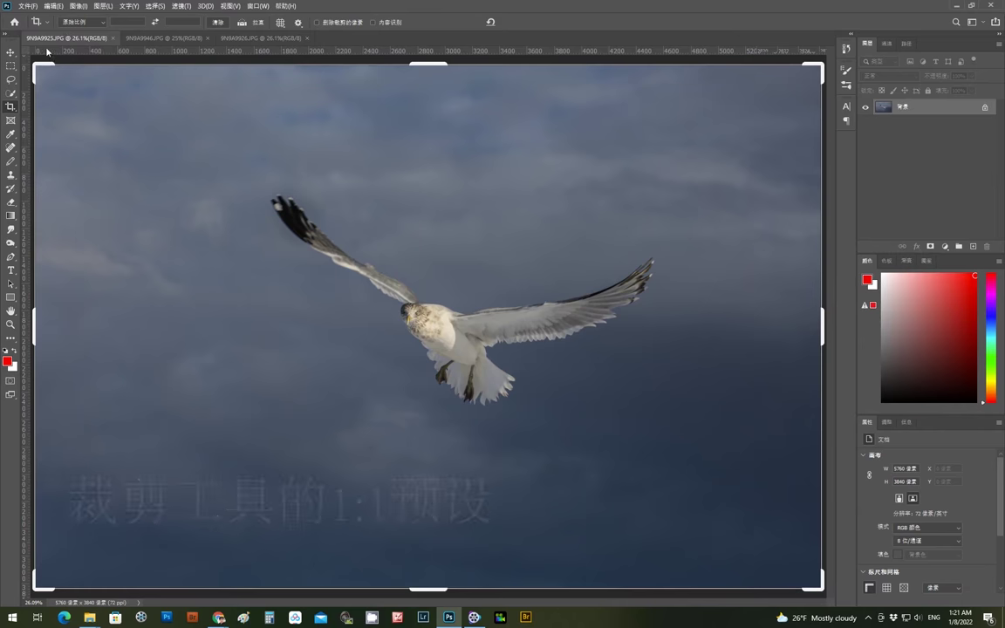
- Crop the photo to a square around the centred seagull with the 1 : 1 (方形) preset, about 3281 × 3280 pixels
click(82, 22)
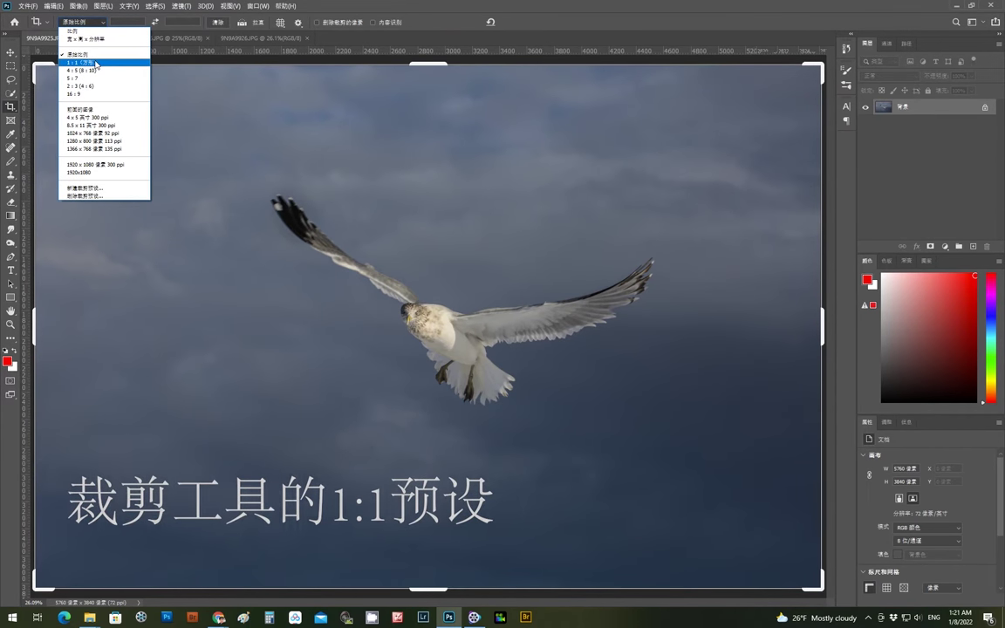
click(95, 63)
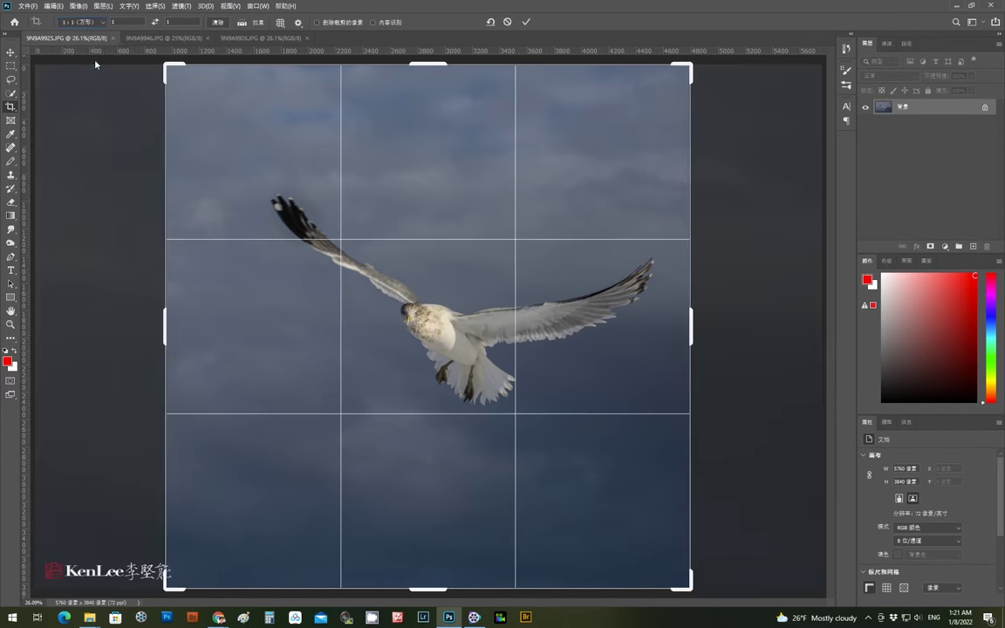
click(457, 332)
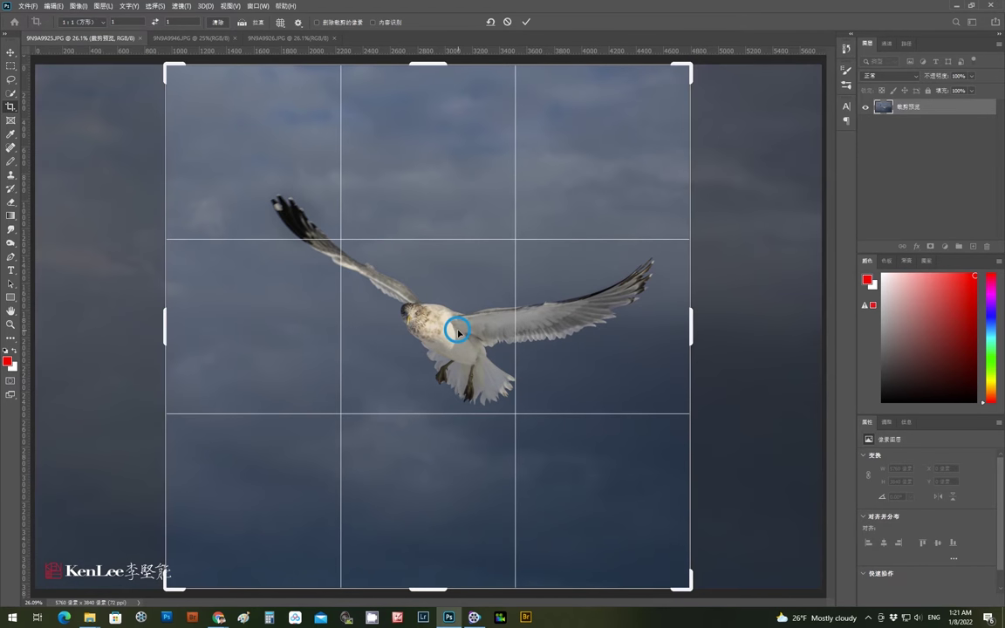
drag(459, 332, 436, 331)
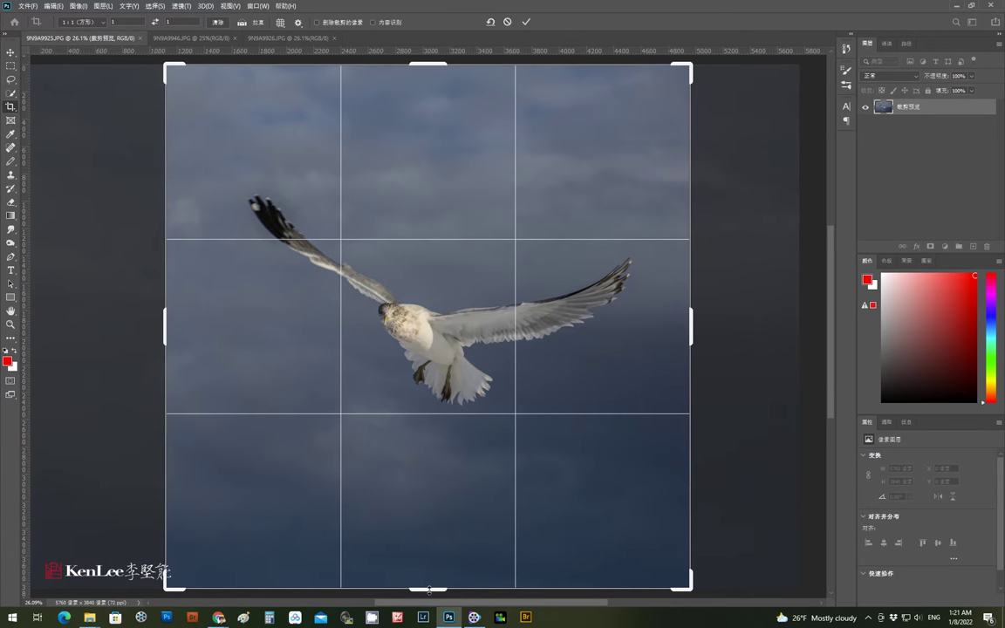
drag(428, 590, 426, 538)
drag(404, 449, 398, 425)
double_click(414, 457)
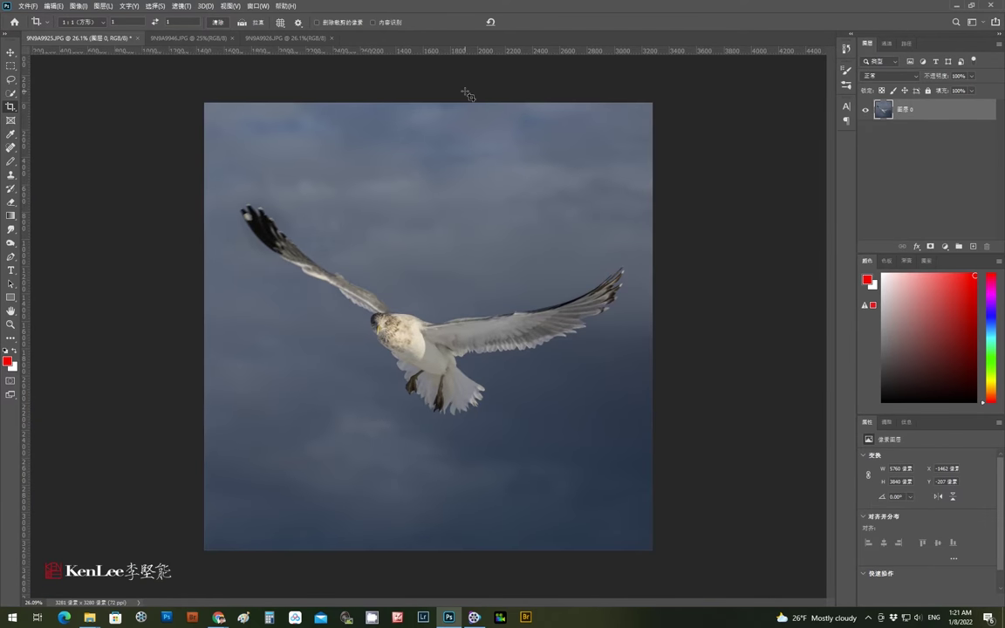
- Check the square crop's pixel dimensions and resolution in the Image Size dialog, leaving them unchanged
click(77, 5)
click(83, 75)
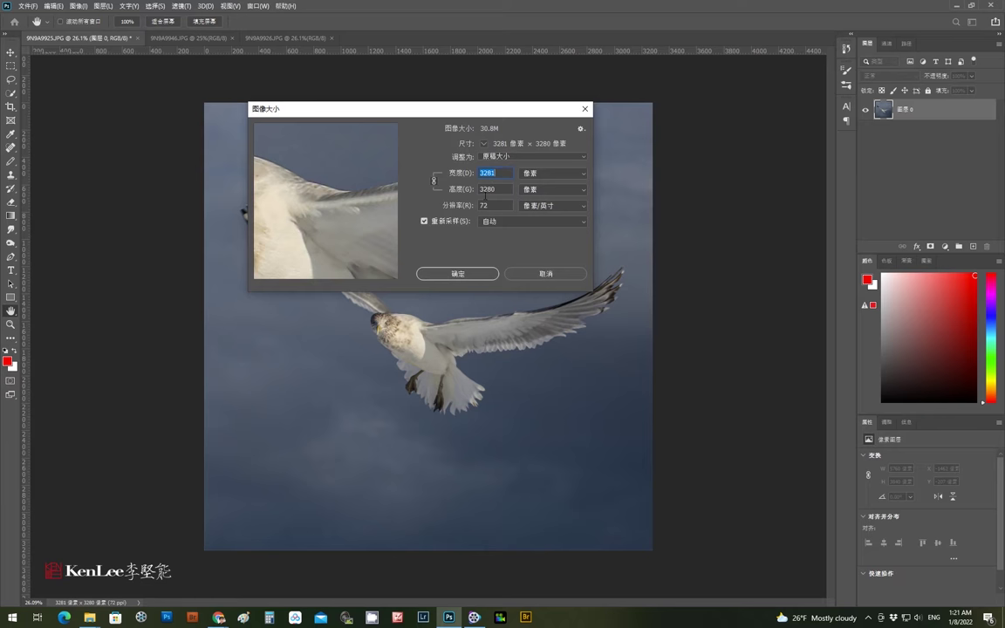
click(542, 274)
- Choose the 16 : 9 ratio preset for the Crop tool on the uncropped seagull photo
key(c)
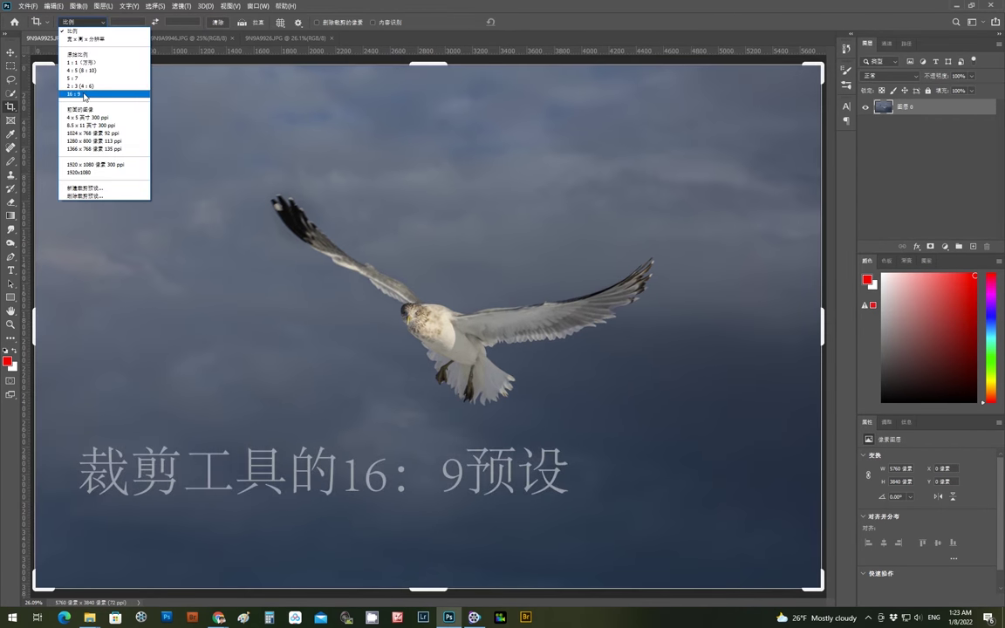
click(83, 93)
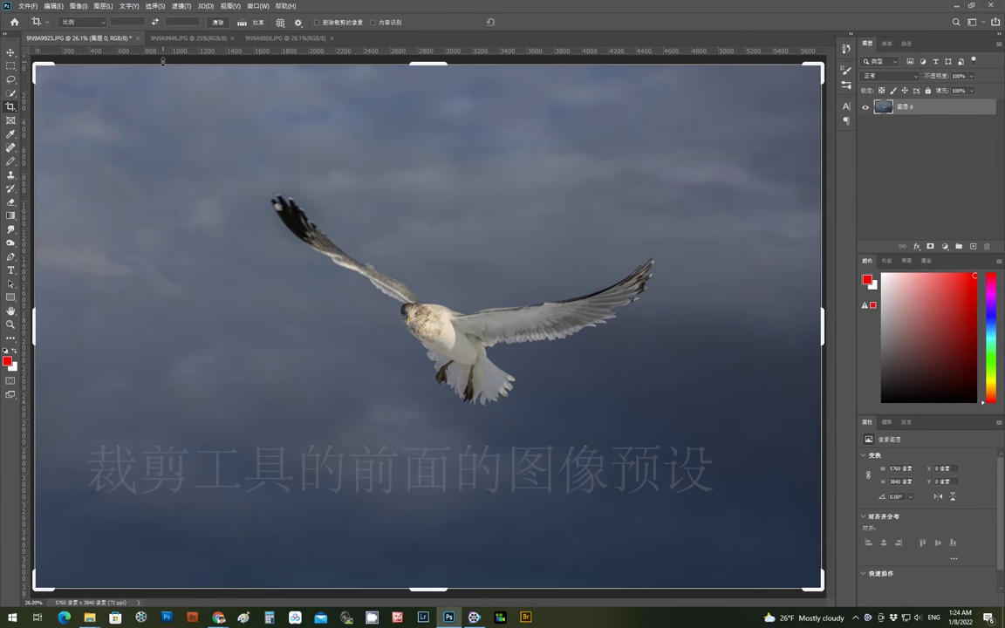
- Load the Front Image (前面的图像) crop preset of 5760 × 3840 pixels at 72 ppi and shrink the crop frame around the seagull
click(68, 25)
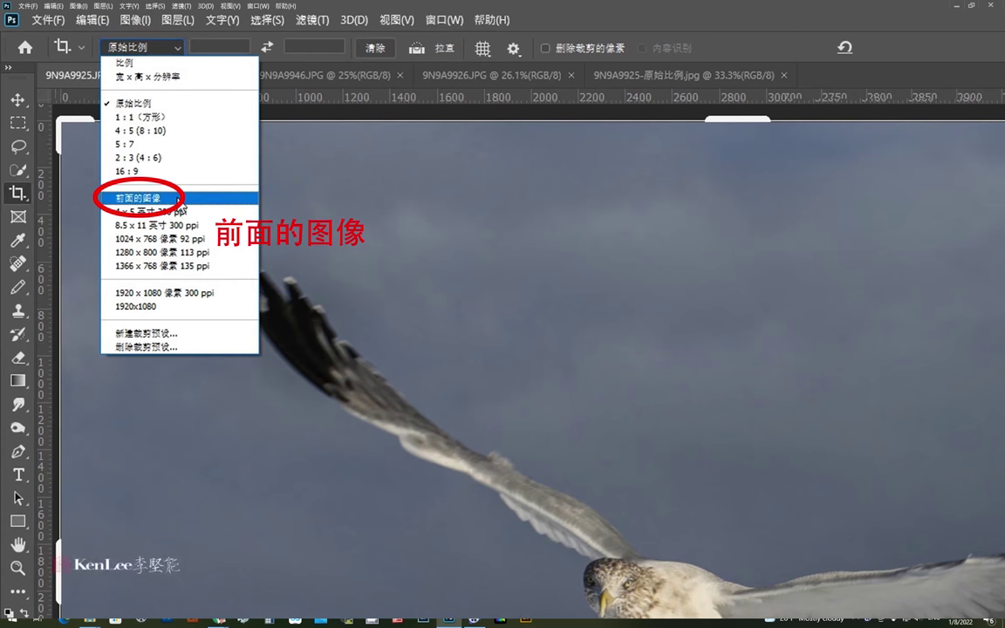
click(140, 198)
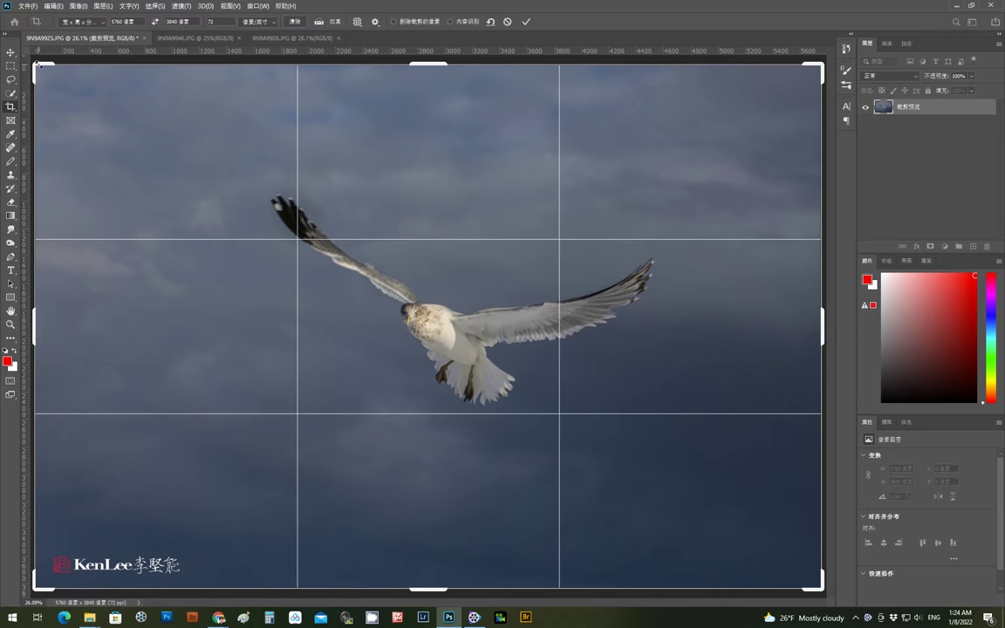
drag(38, 65, 85, 108)
drag(165, 148, 667, 538)
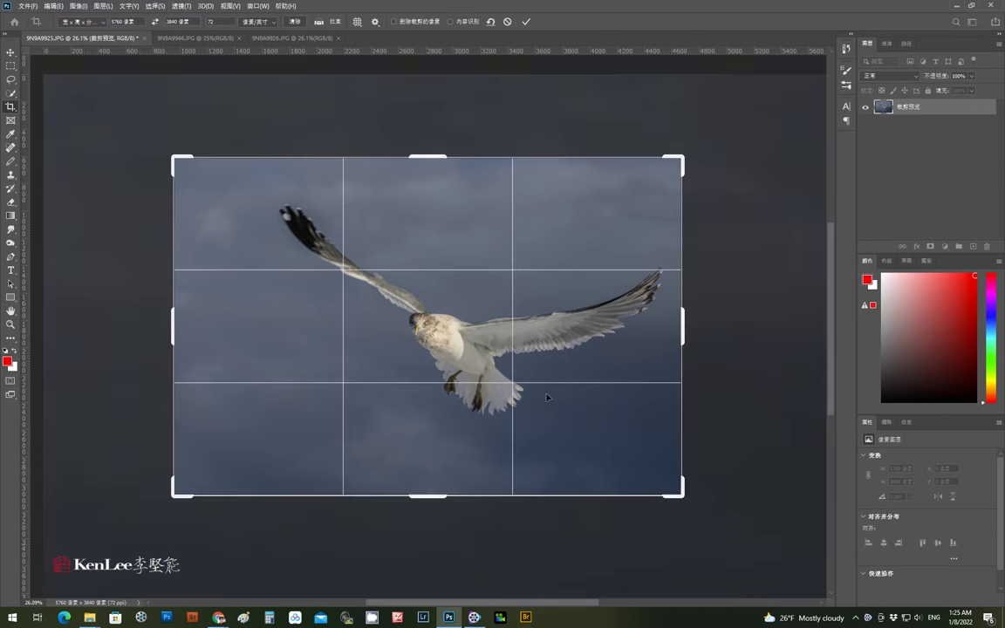
- Reposition the photo so the seagull is centred within the crop frame, and apply the crop
drag(563, 421, 538, 427)
key(ctrl+r)
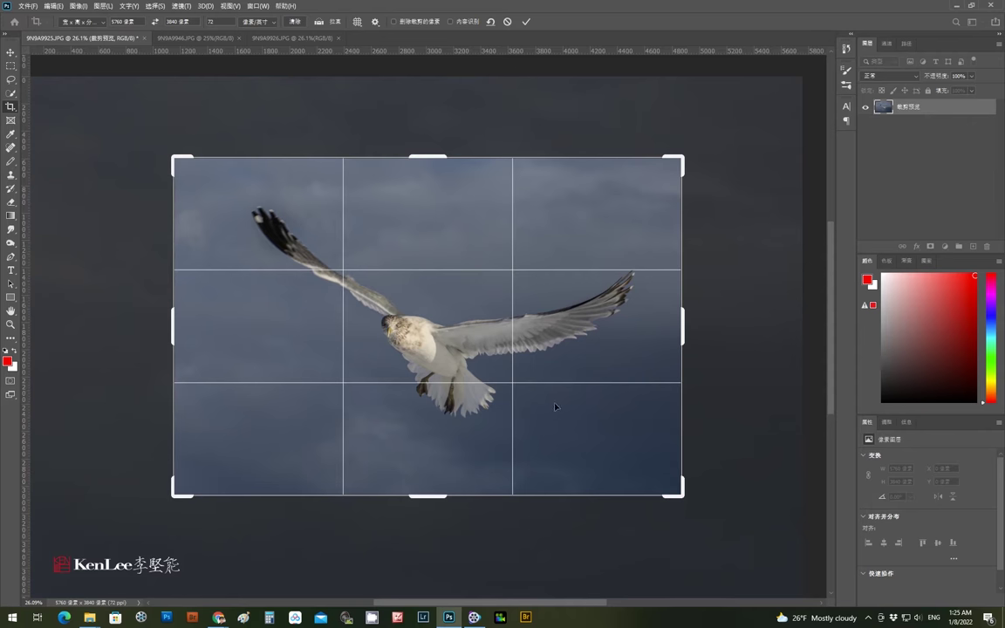
drag(555, 407, 554, 426)
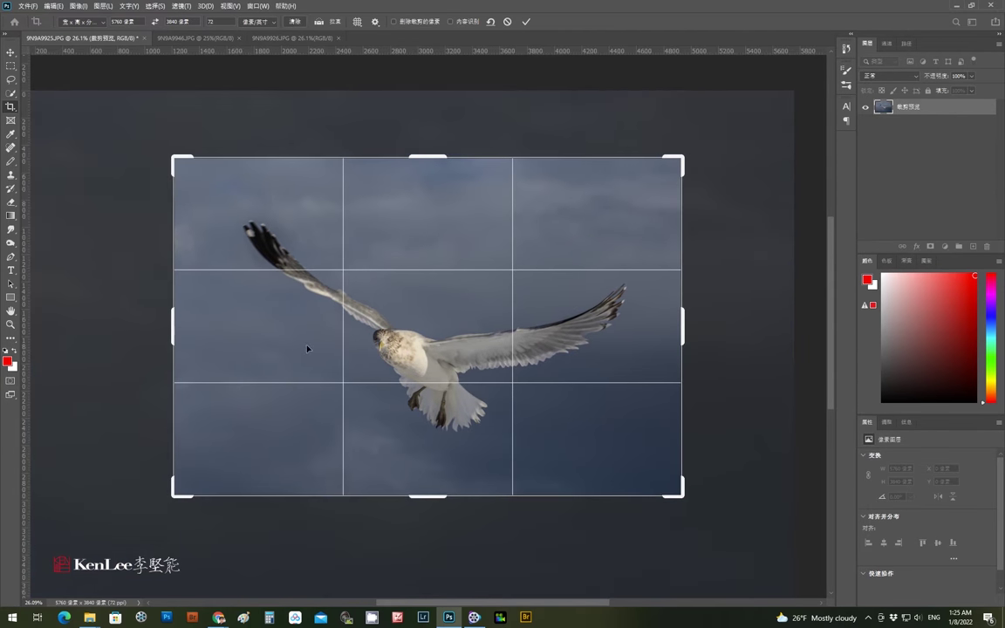
click(458, 420)
drag(457, 420, 453, 412)
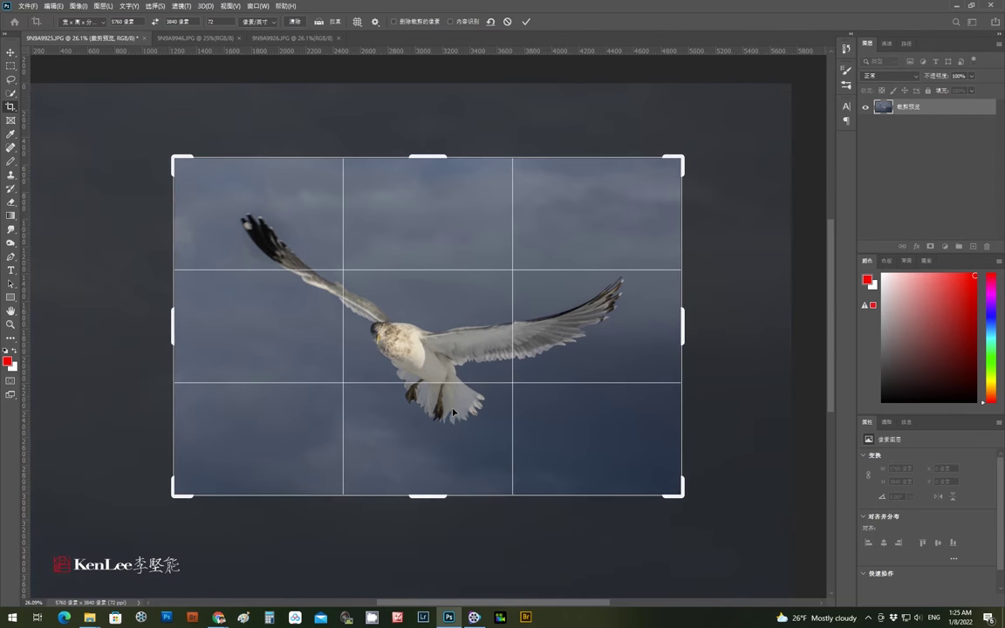
click(527, 23)
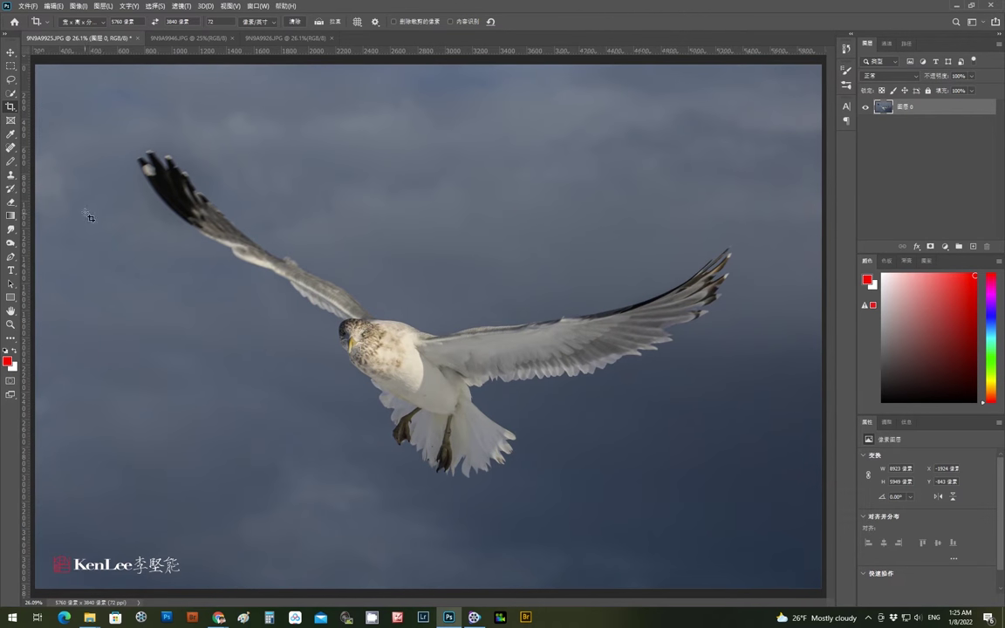
- Check the front-image crop's pixel dimensions in the Image Size dialog and examine the seagull's head at 100%
click(78, 5)
click(91, 78)
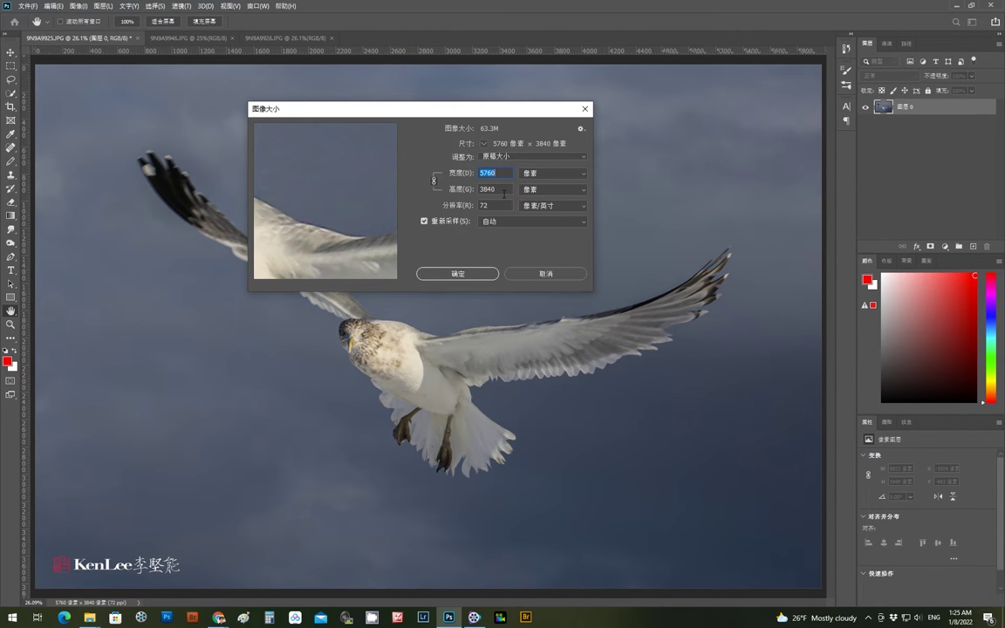
click(585, 109)
key(c)
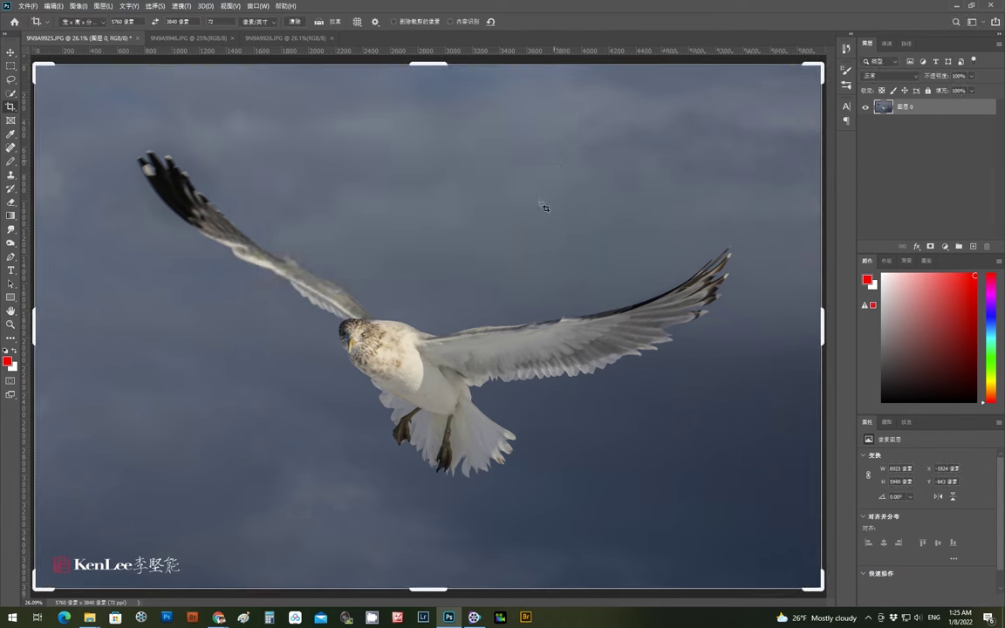
double_click(11, 325)
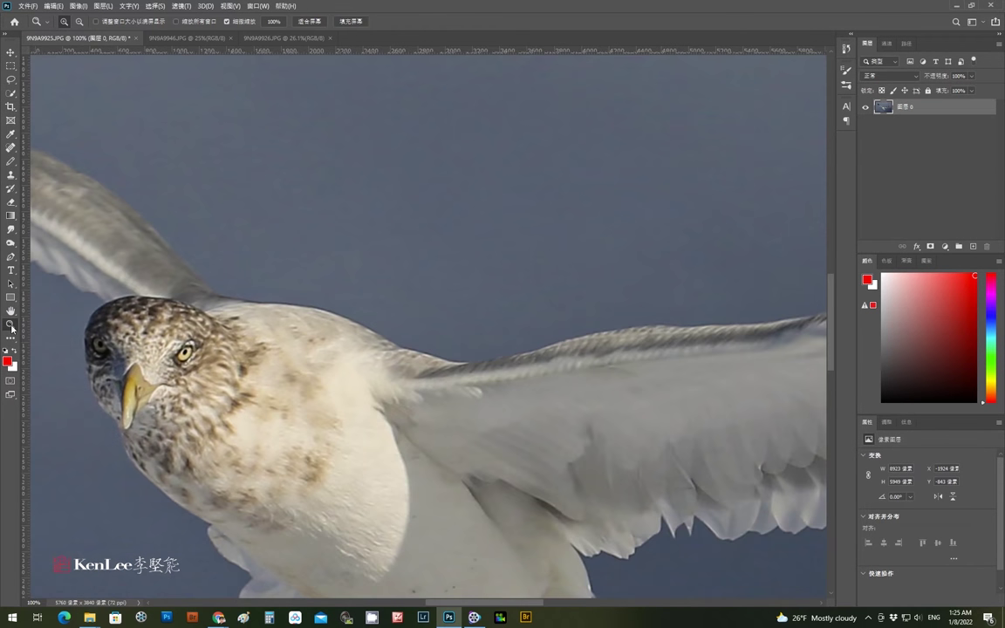
drag(228, 413, 441, 346)
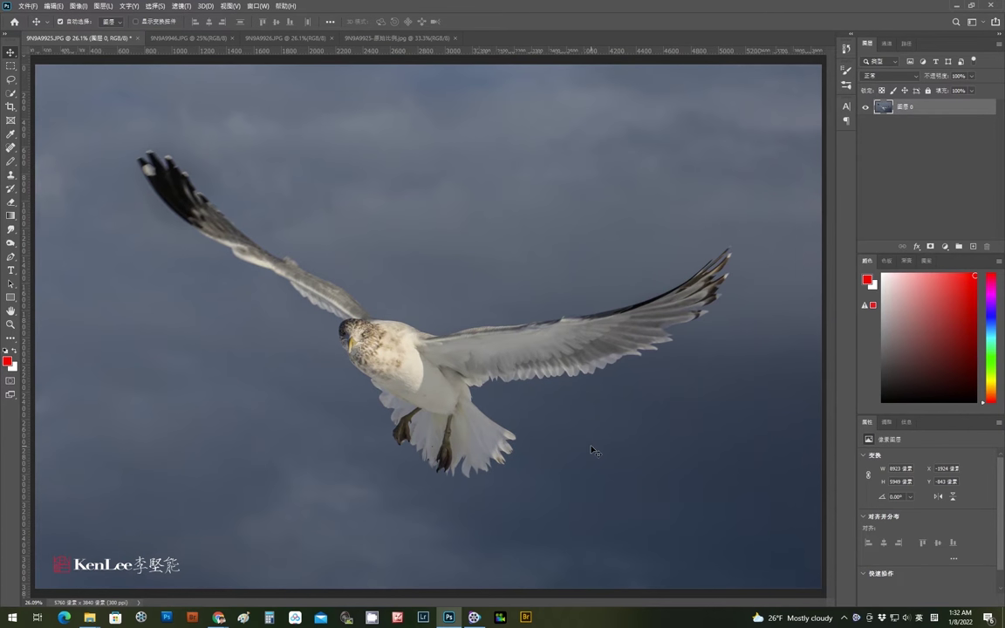
- Copy the entire 9N9A9925-原始比例.jpg image and paste it as a new layer into 9N9A9925.JPG
click(411, 41)
key(ctrl+a)
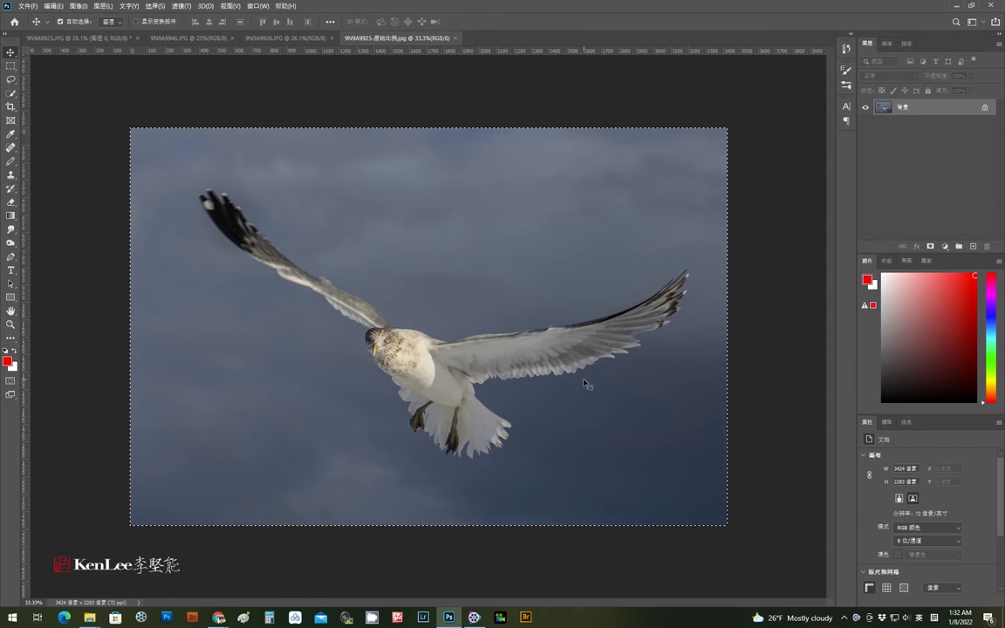
key(ctrl+c)
key(ctrl+Tab)
key(ctrl+v)
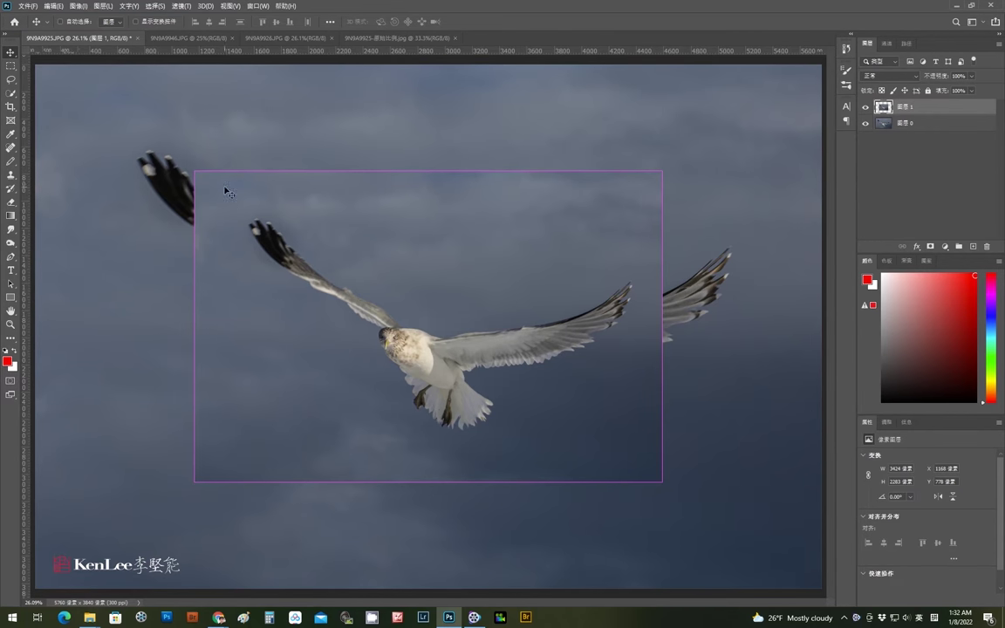
click(644, 375)
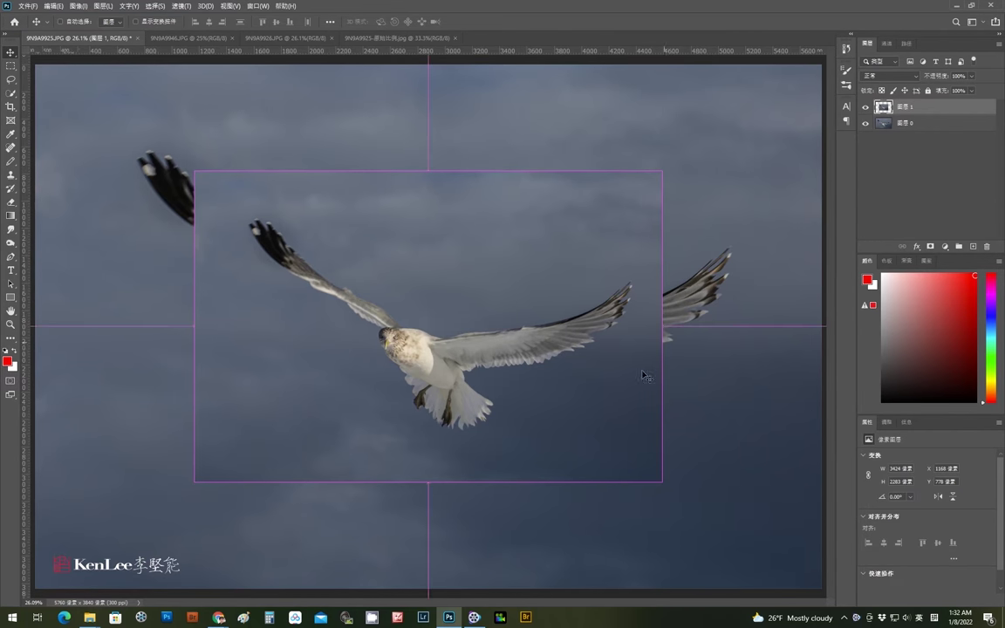
- Hide the pasted layer, examine the seagull's head and body at 100%, and fit the whole image back on screen
click(866, 107)
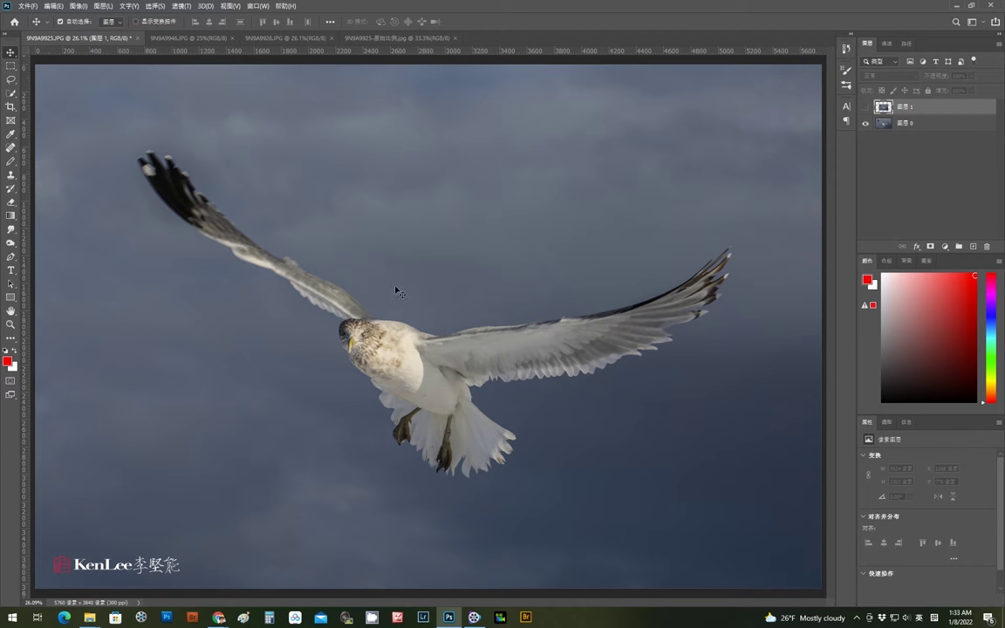
double_click(11, 326)
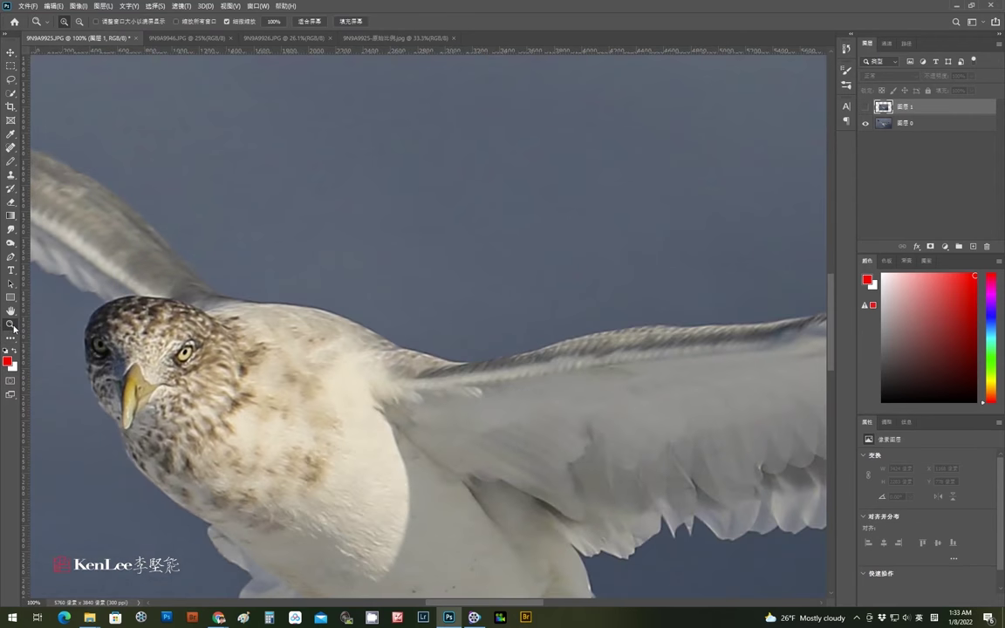
drag(237, 409, 353, 311)
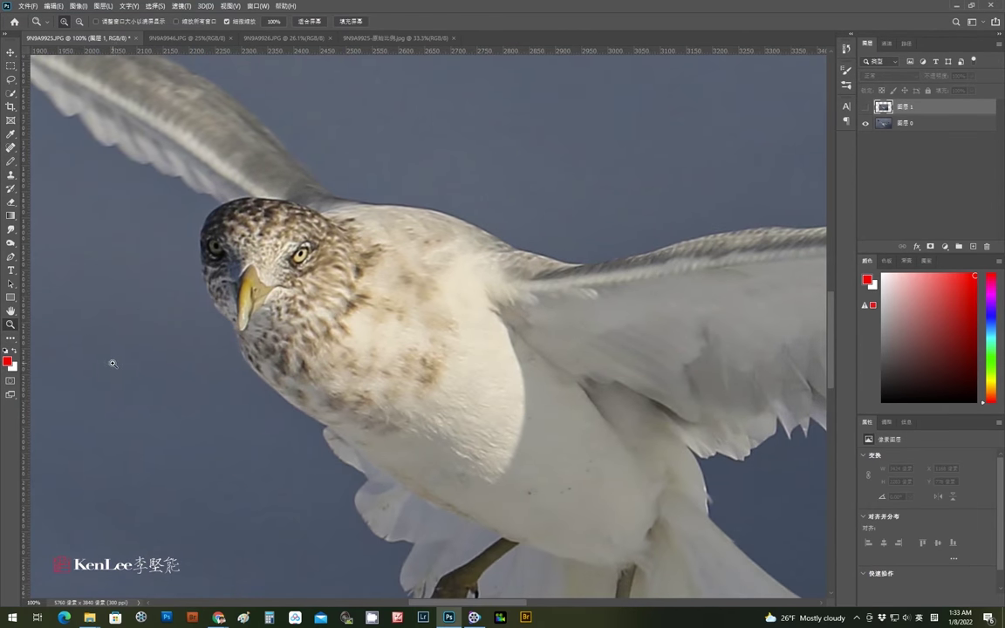
double_click(10, 311)
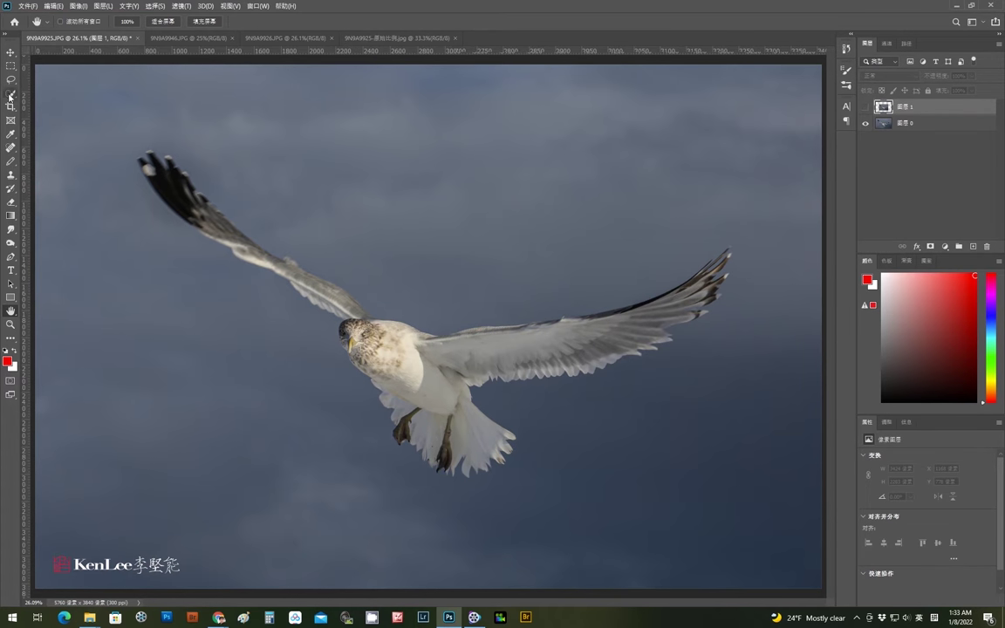
- Examine the Front Image (前面的图像) option among the Crop tool's presets without changing the photo
click(10, 107)
click(83, 22)
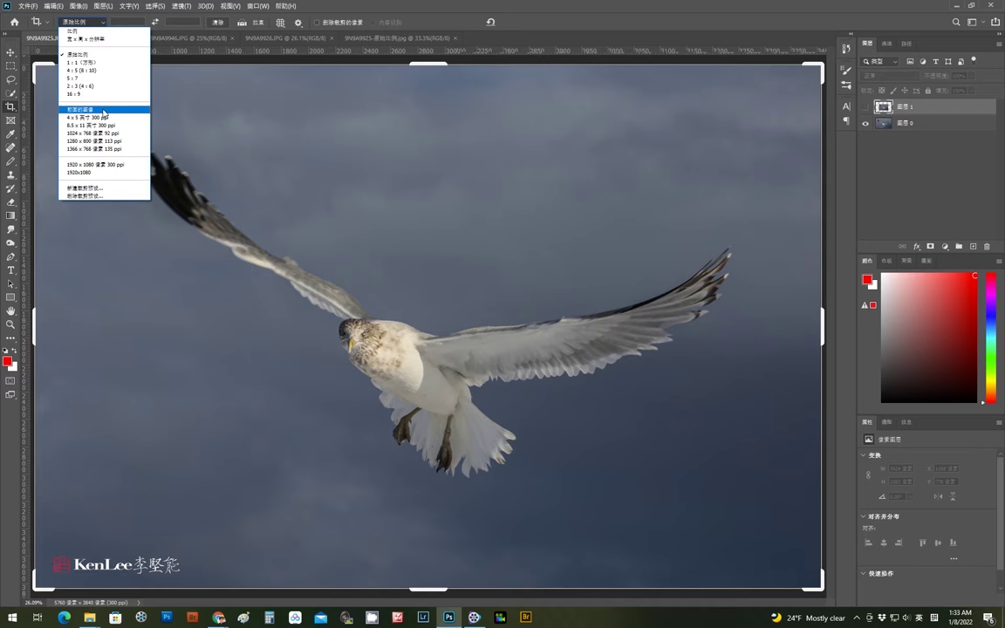
click(183, 100)
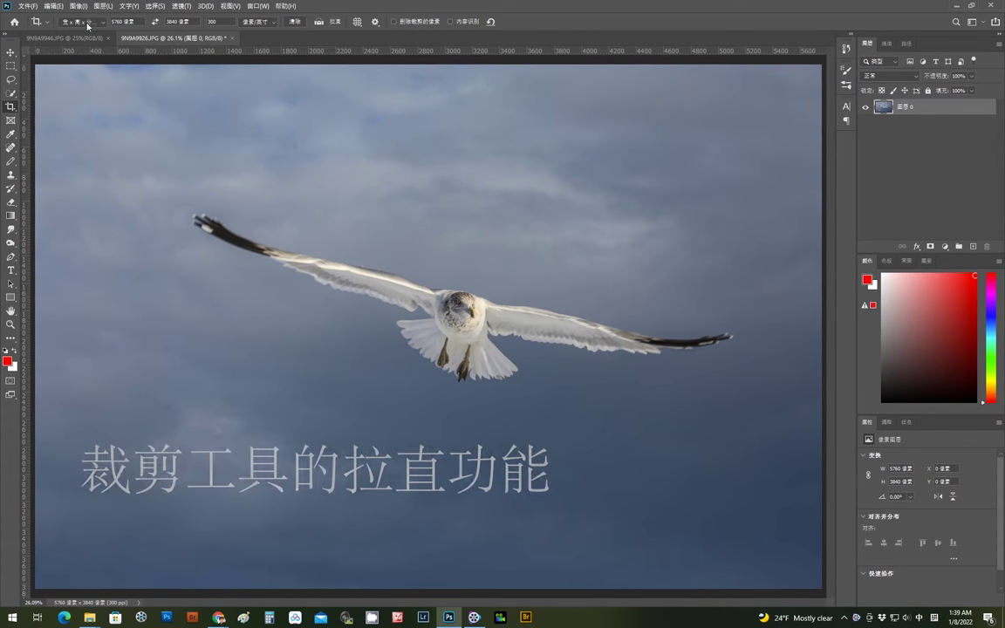
- Clear the Crop tool's width, height and resolution values and restart the crop on 9N9A9926.JPG
click(293, 22)
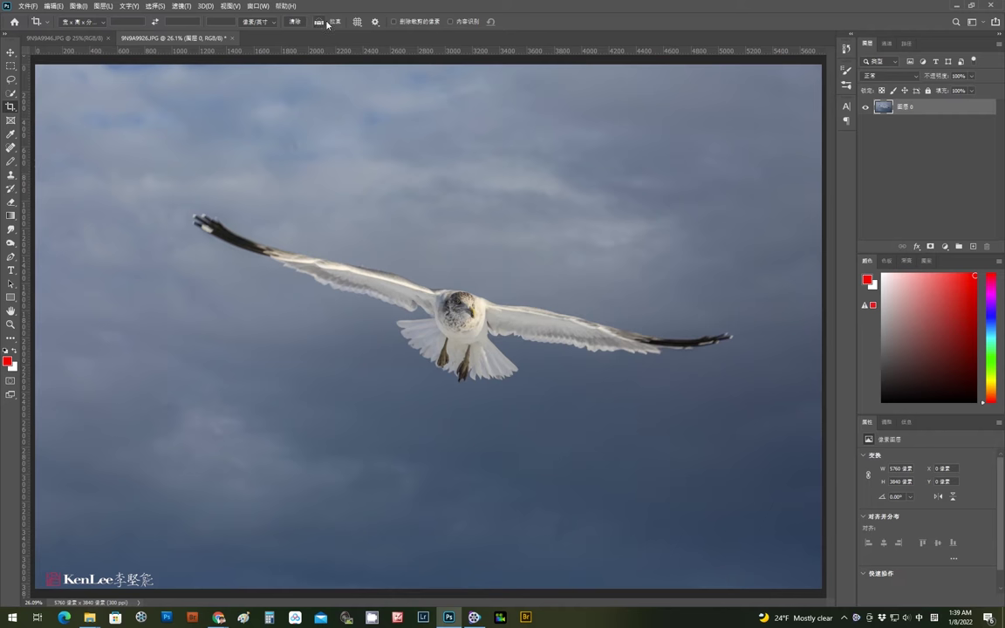
click(325, 22)
click(10, 108)
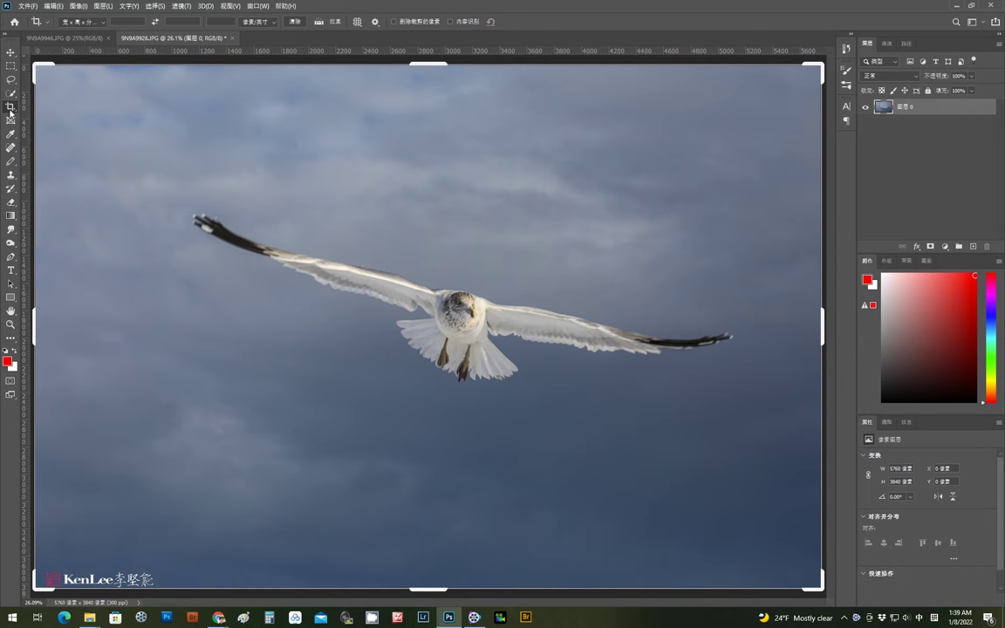
- Load the Front Image (前面的图像) preset and straighten the photo by about 12.9° along a line between the seagull's two wingtips
click(71, 21)
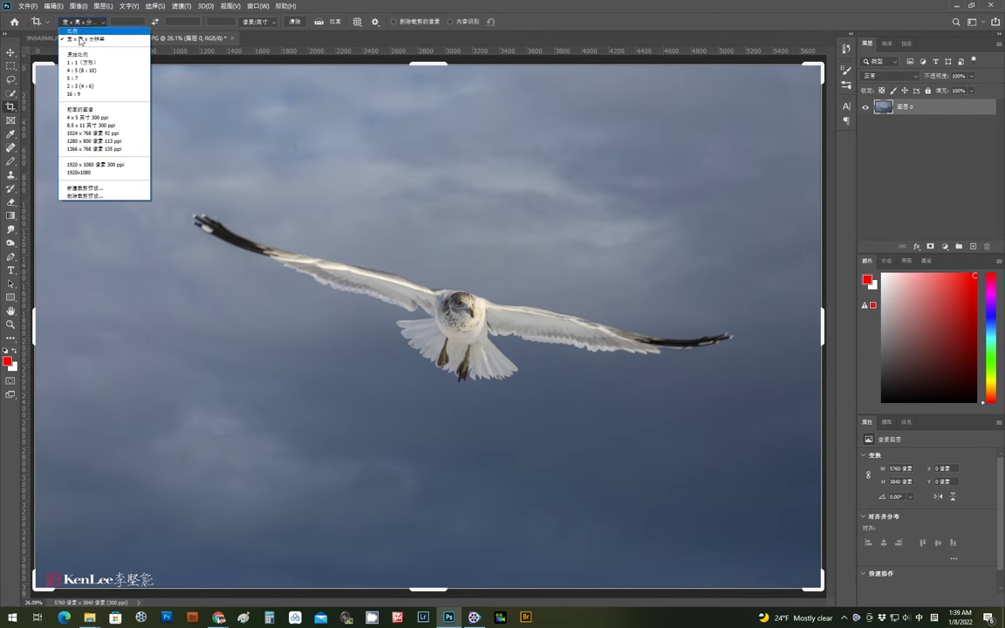
click(79, 110)
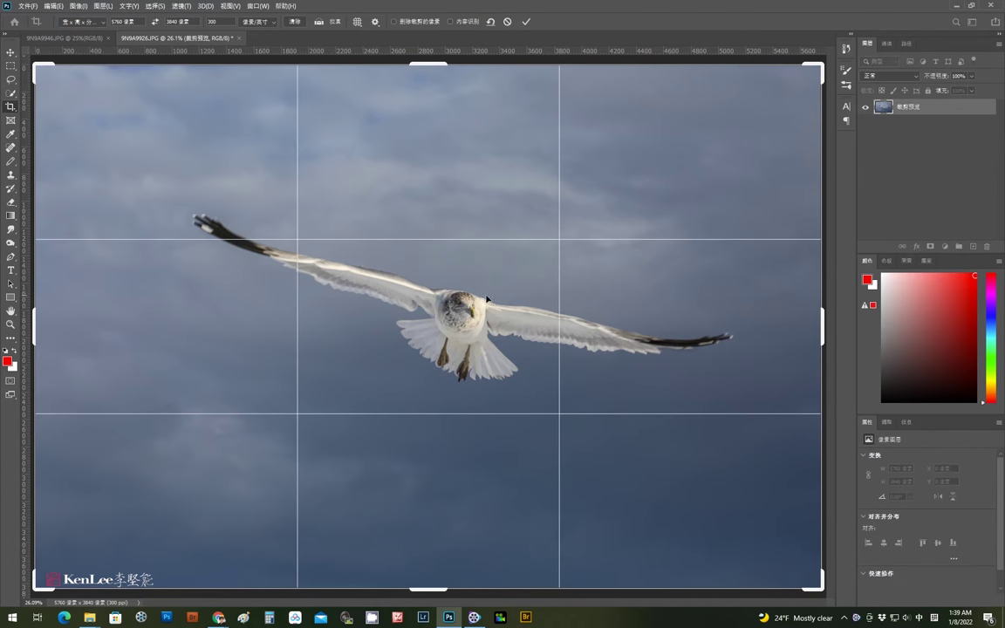
click(319, 24)
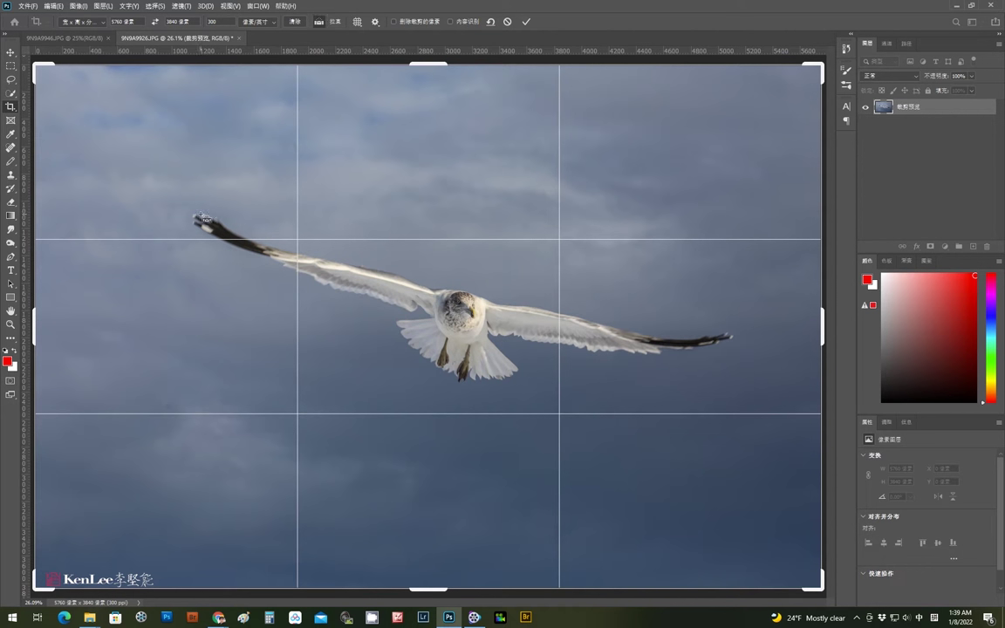
drag(196, 214, 729, 336)
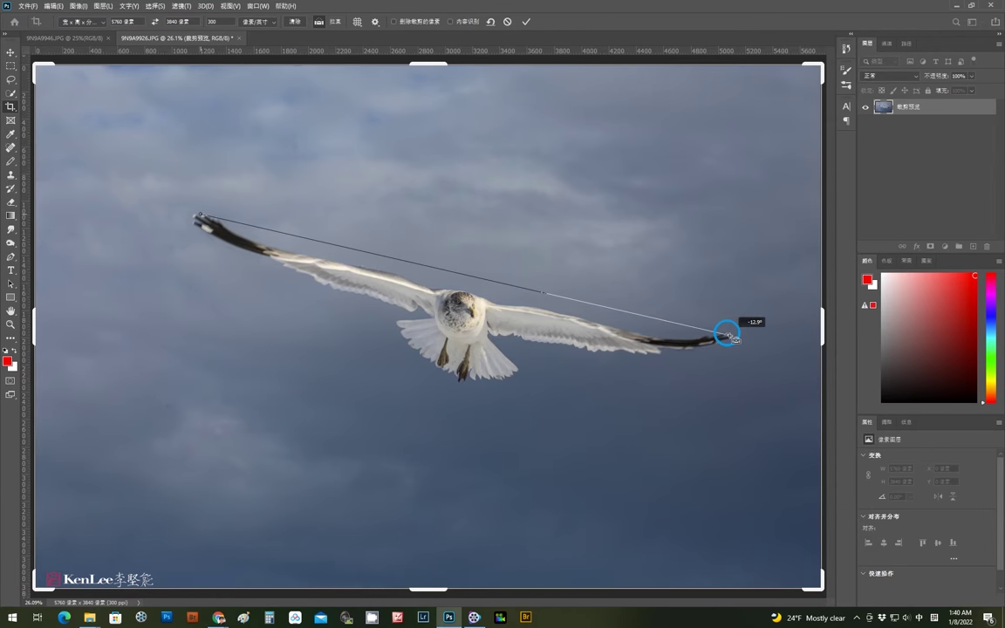
drag(729, 336, 729, 336)
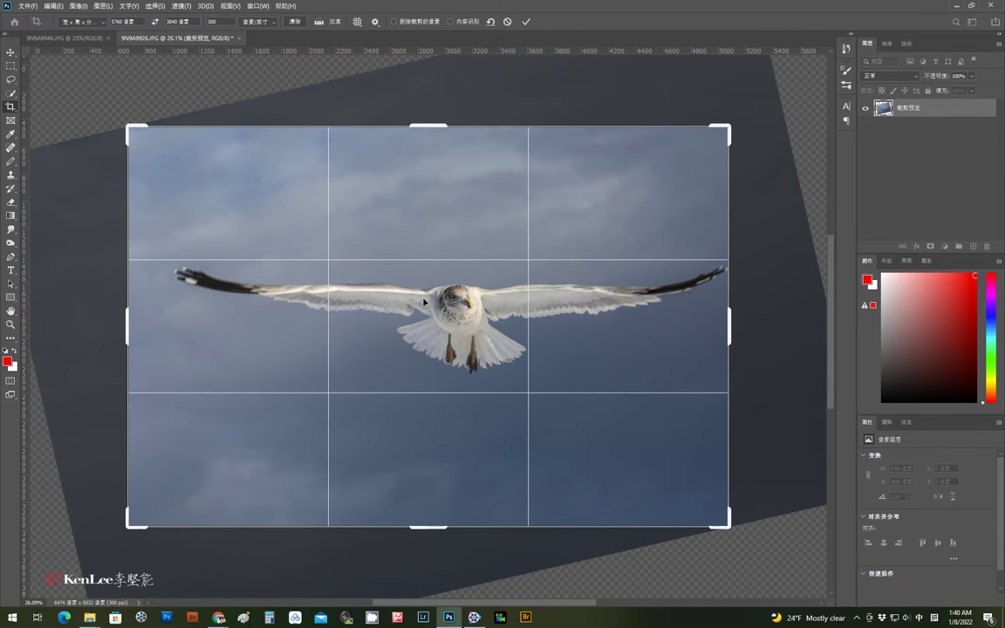
- Centre the straightened seagull inside the crop frame and apply the crop
drag(490, 330, 463, 341)
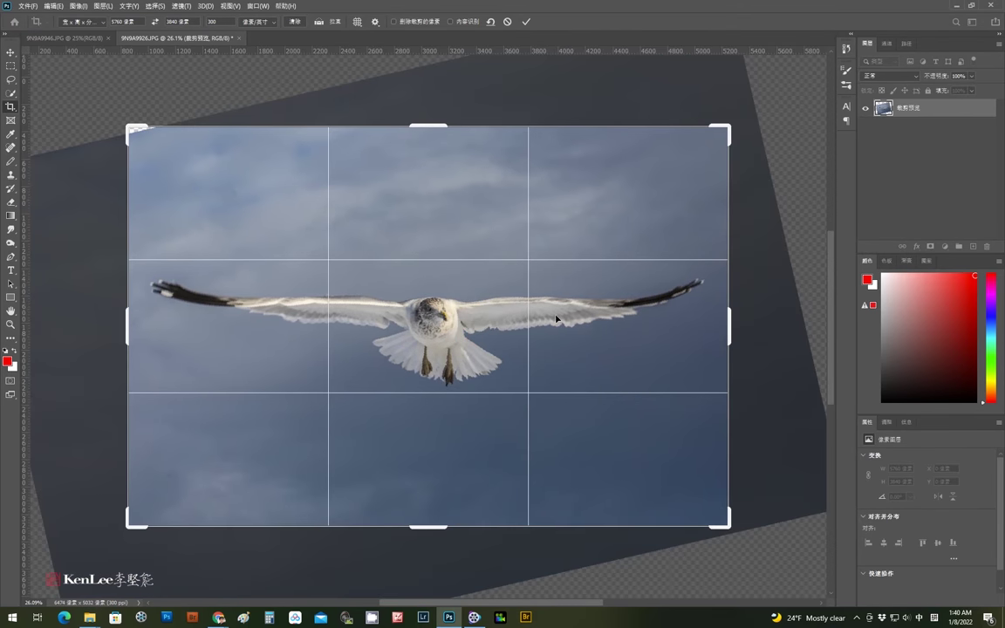
click(527, 23)
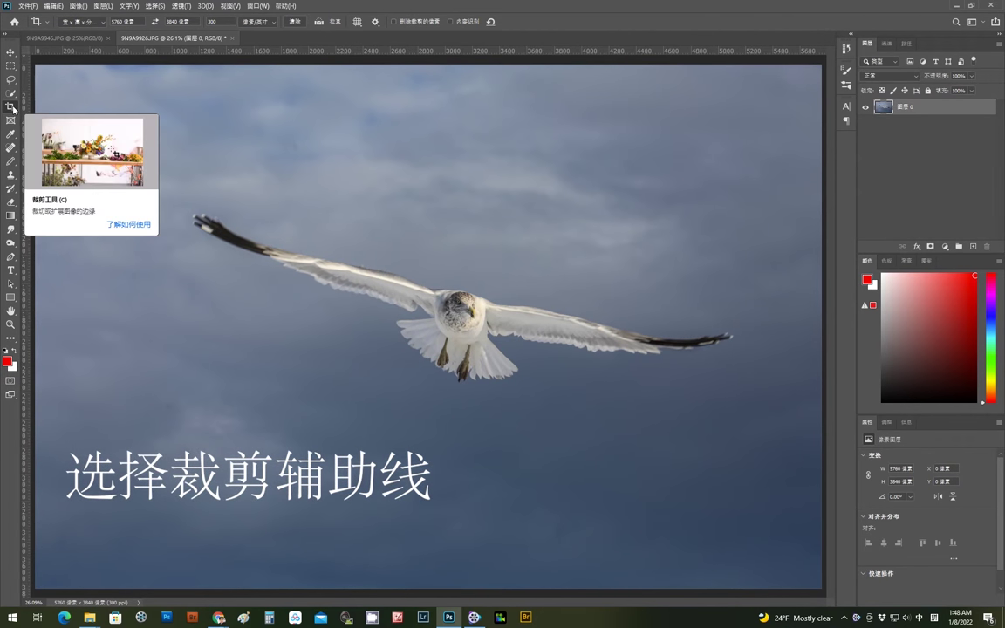
- Load the Front Image (前面的图像) preset for 9N9A9926.JPG and review the available crop overlay options
click(357, 21)
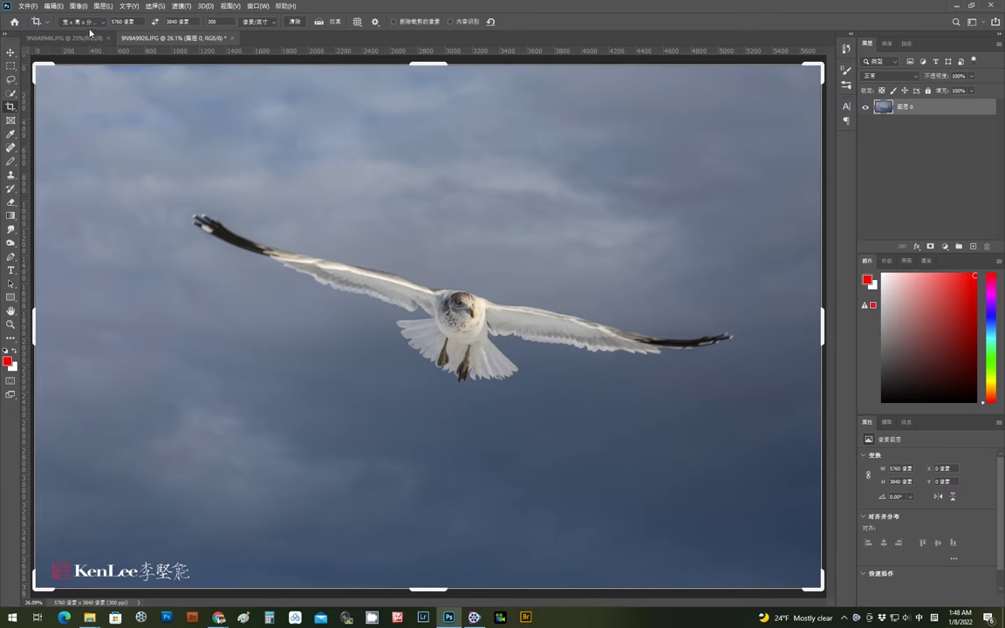
click(80, 21)
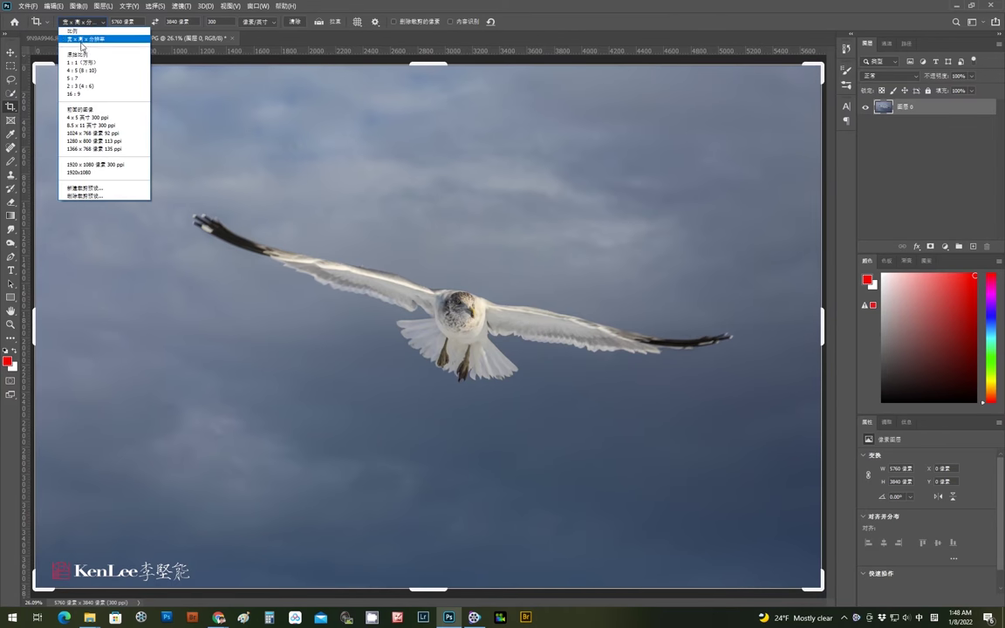
click(82, 110)
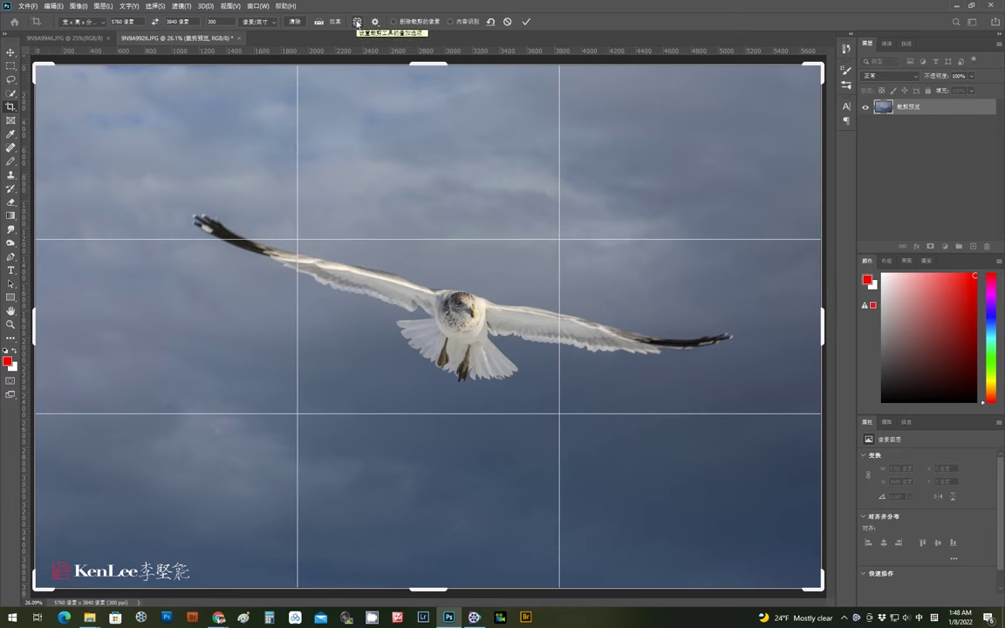
click(357, 21)
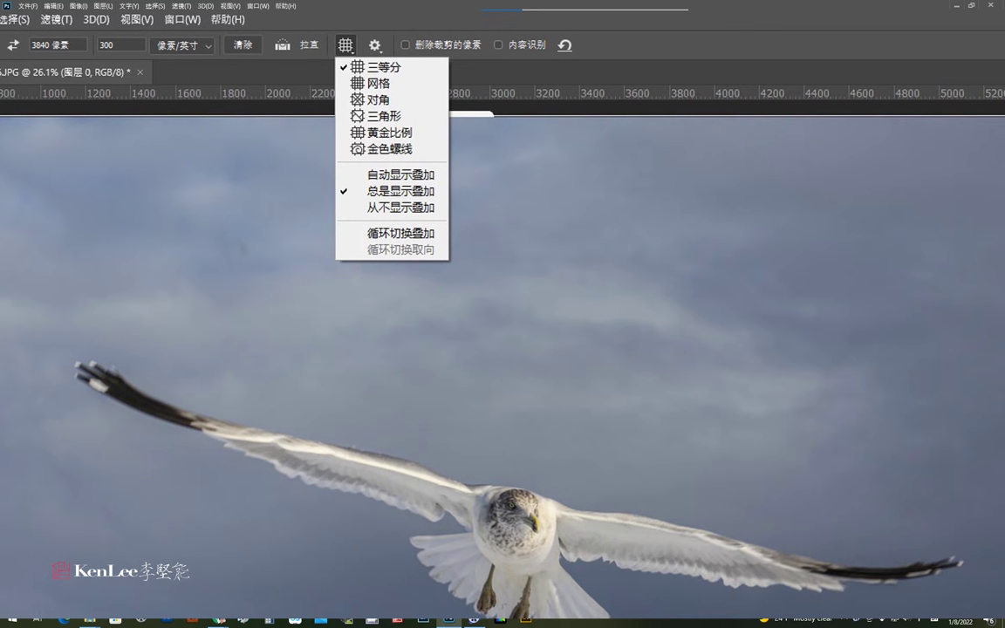
click(345, 45)
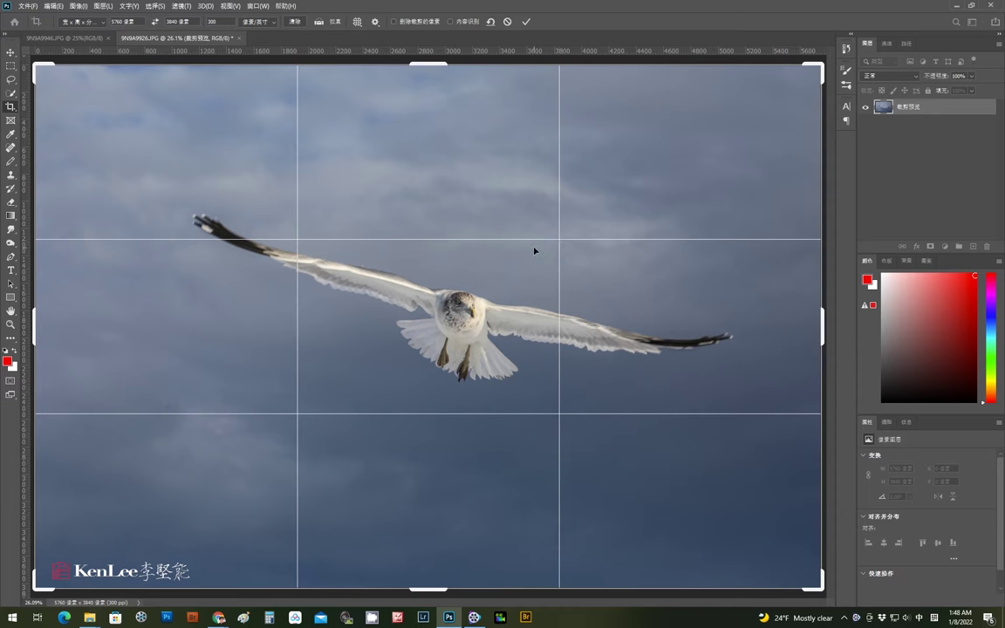
- Show the crop overlay in turn as Grid (网格), Diagonal (对角), Triangle (三角形), Golden Ratio (黄金比例) and Golden Spiral (金色螺线)
click(357, 22)
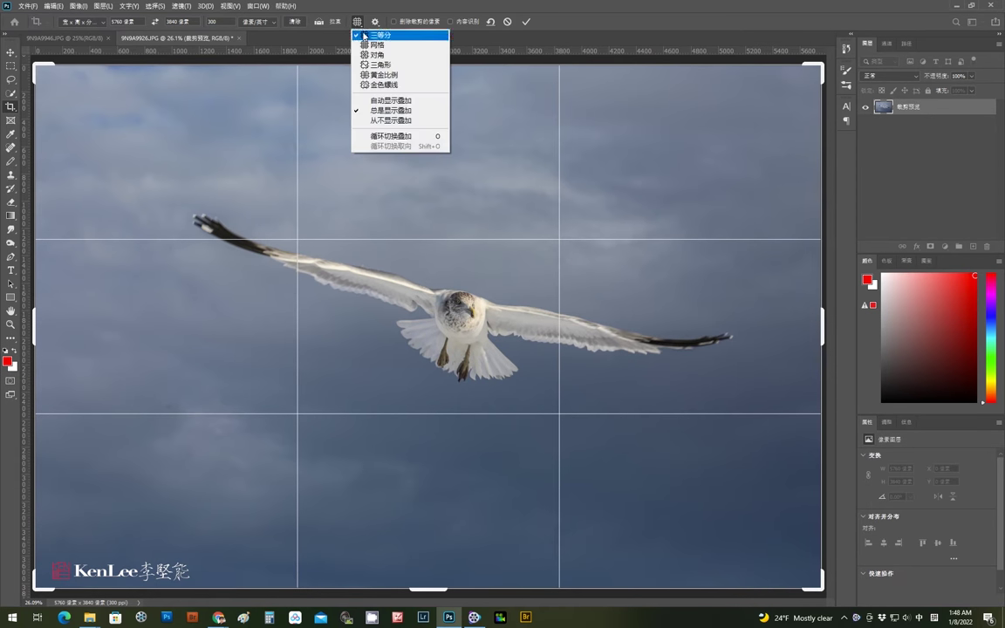
click(365, 44)
click(357, 22)
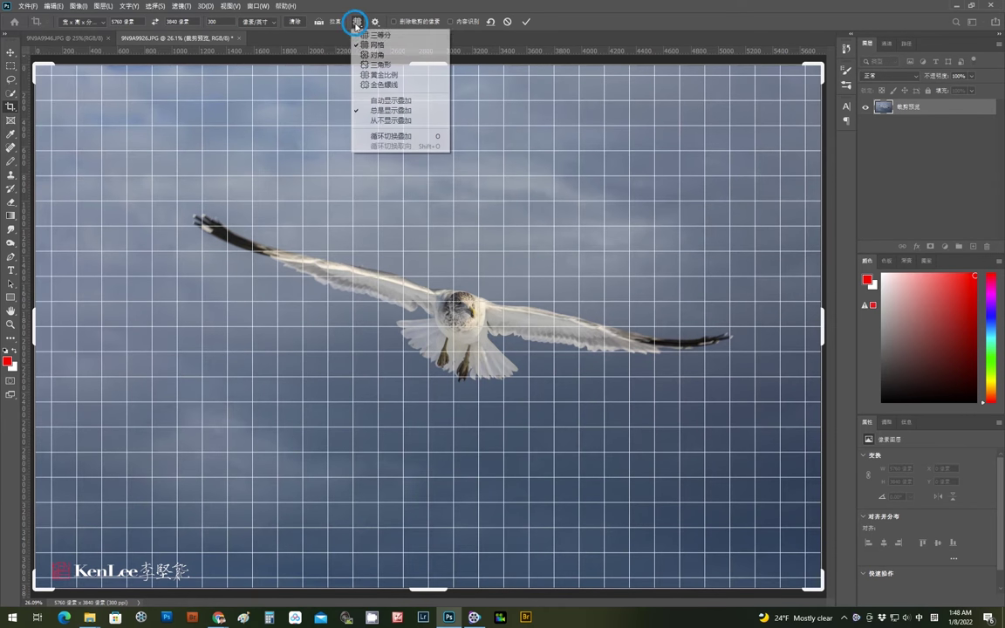
click(364, 58)
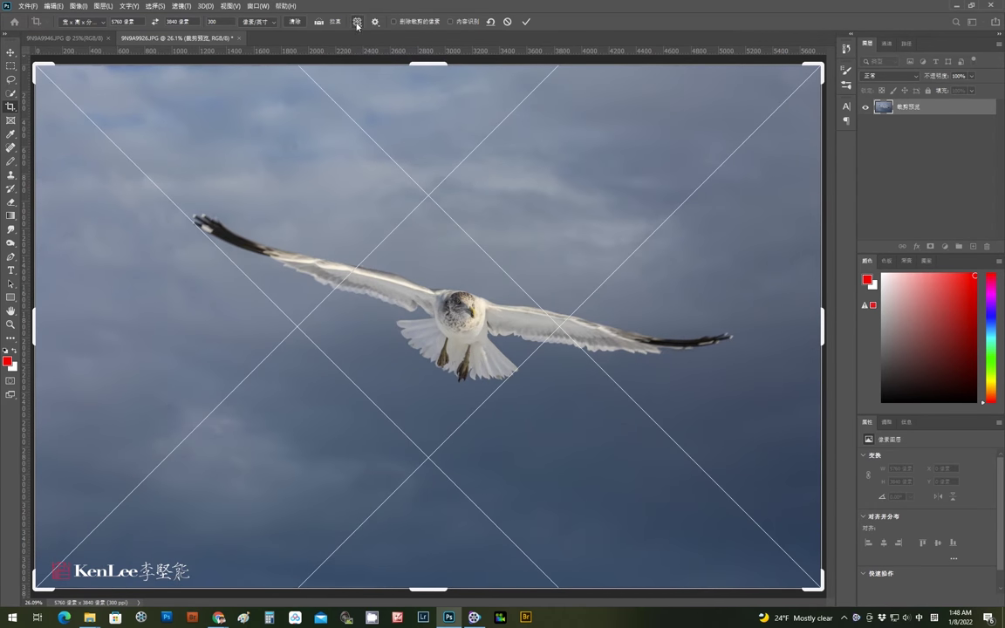
click(357, 25)
click(369, 64)
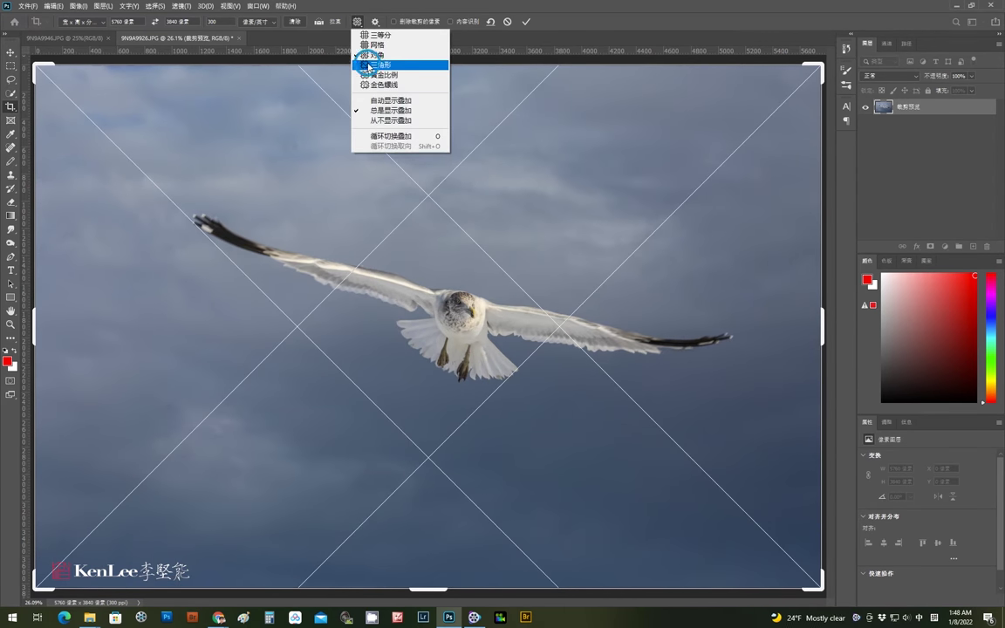
click(357, 22)
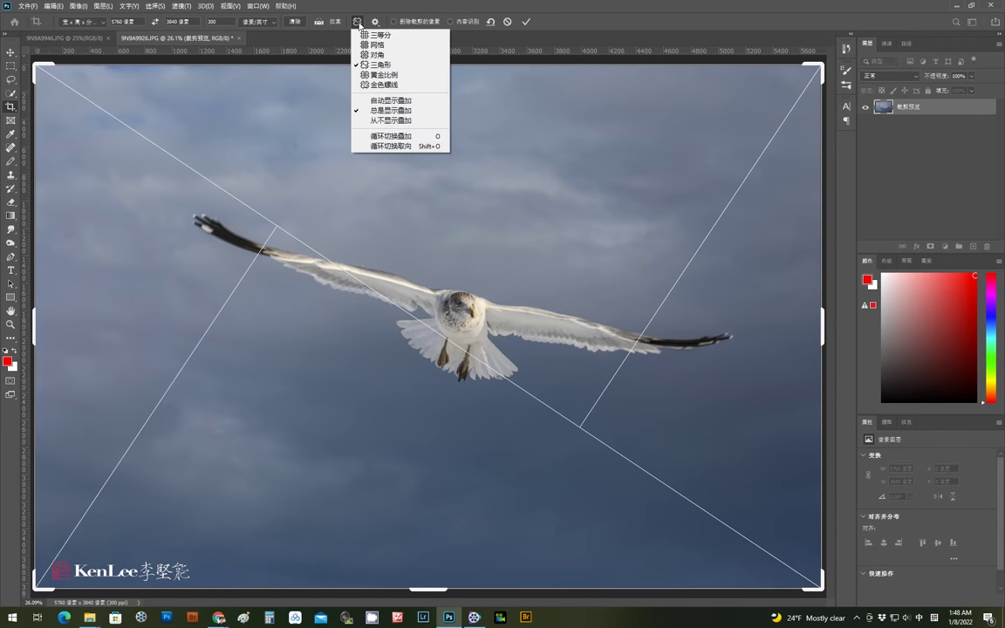
click(366, 75)
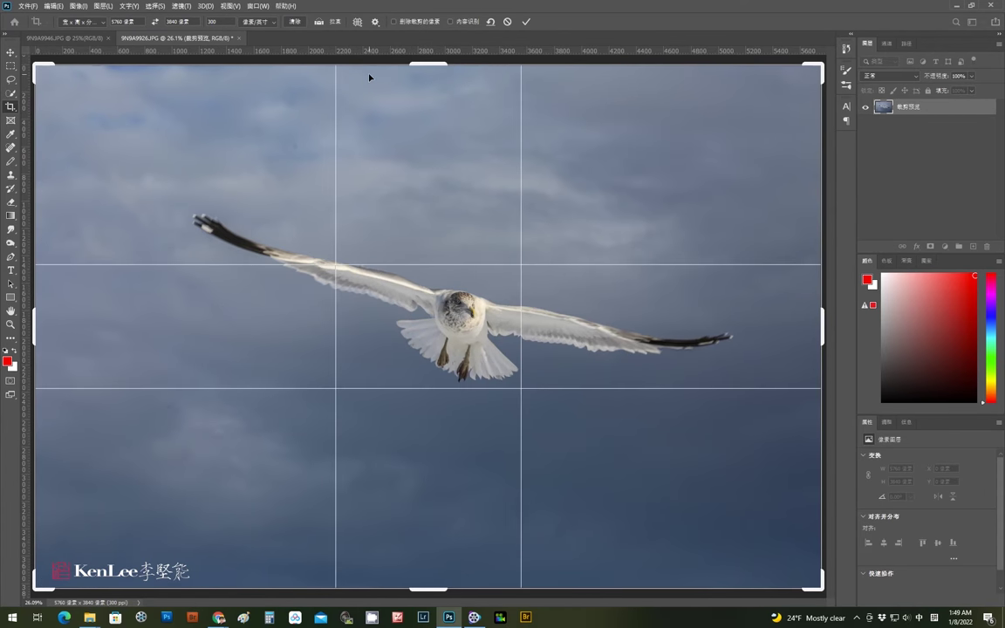
click(356, 21)
click(376, 85)
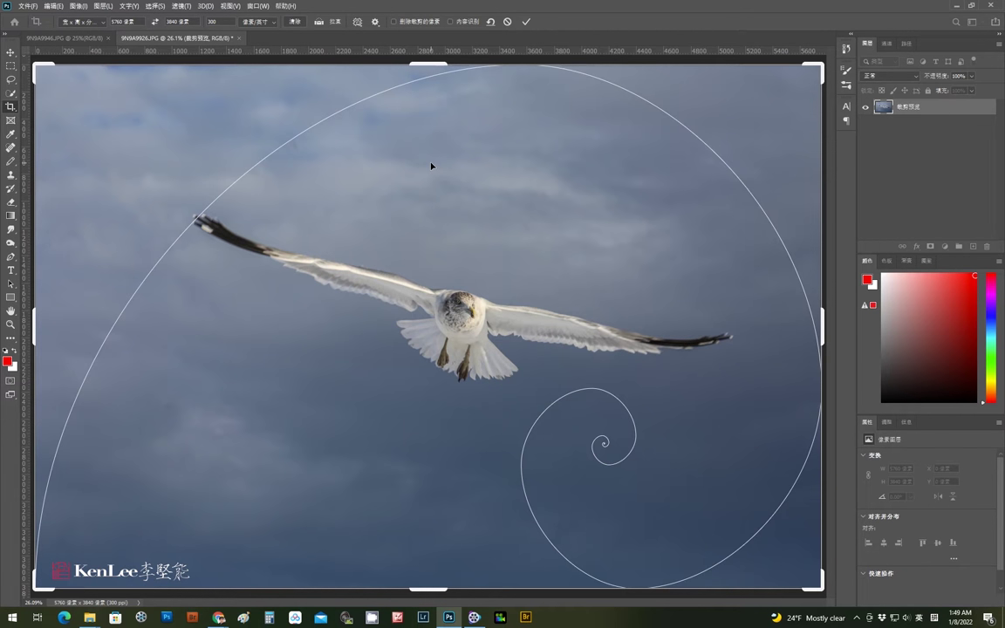
- Cycle through the crop overlays until the Rule of Thirds (三等分) guides are active again
key(o)
key(o)
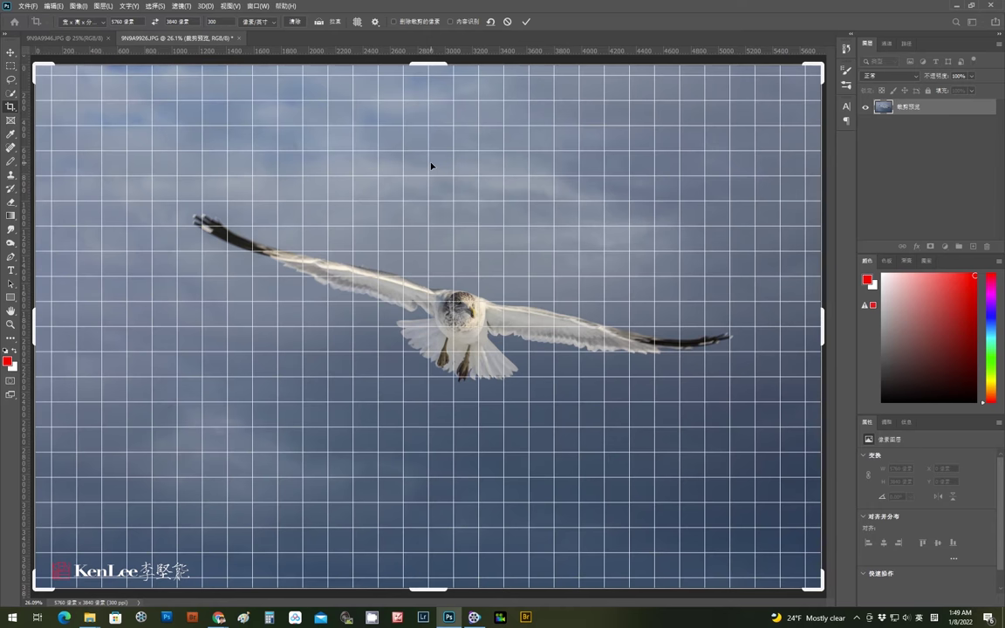
key(o)
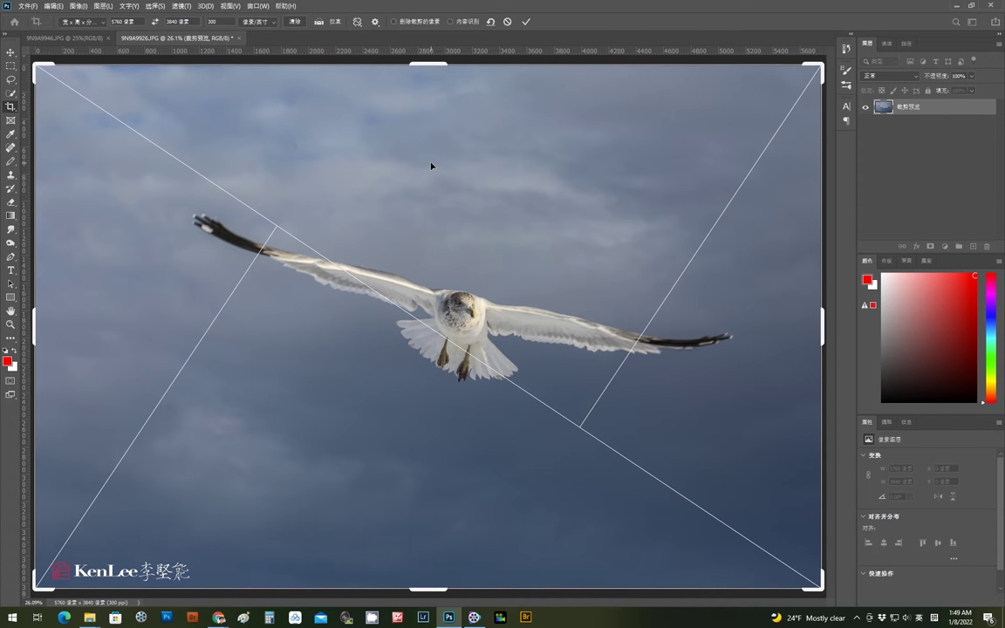
key(o)
key(o)
key(o)
key(o)
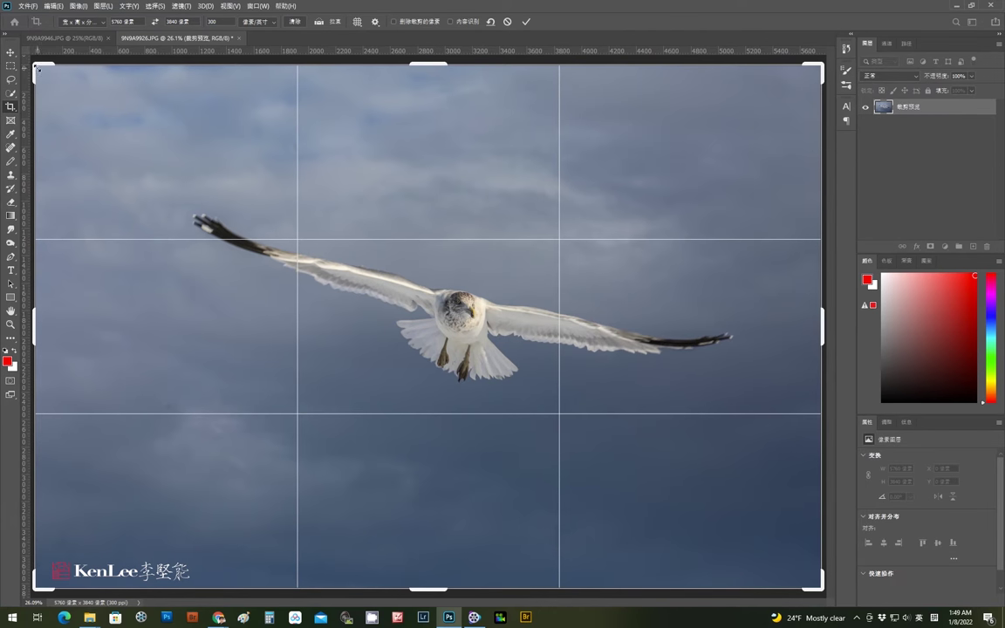
- Try a tighter crop with the seagull placed on the thirds guides, apply it, and undo the crop
drag(37, 68, 96, 105)
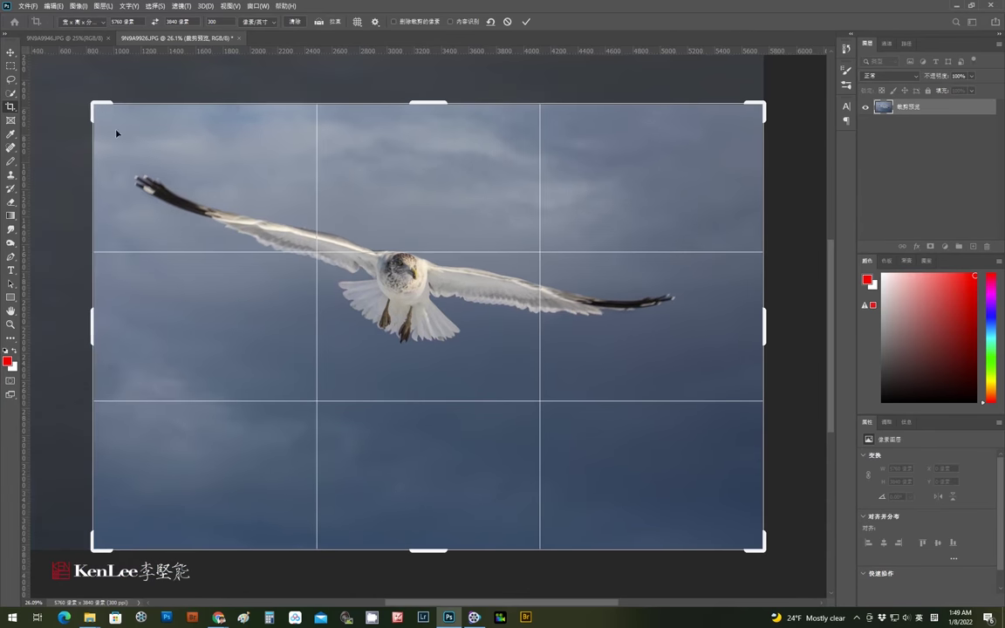
drag(384, 331, 388, 391)
mouse_move(761, 545)
mouse_down()
mouse_move(741, 527)
mouse_move(747, 537)
mouse_up()
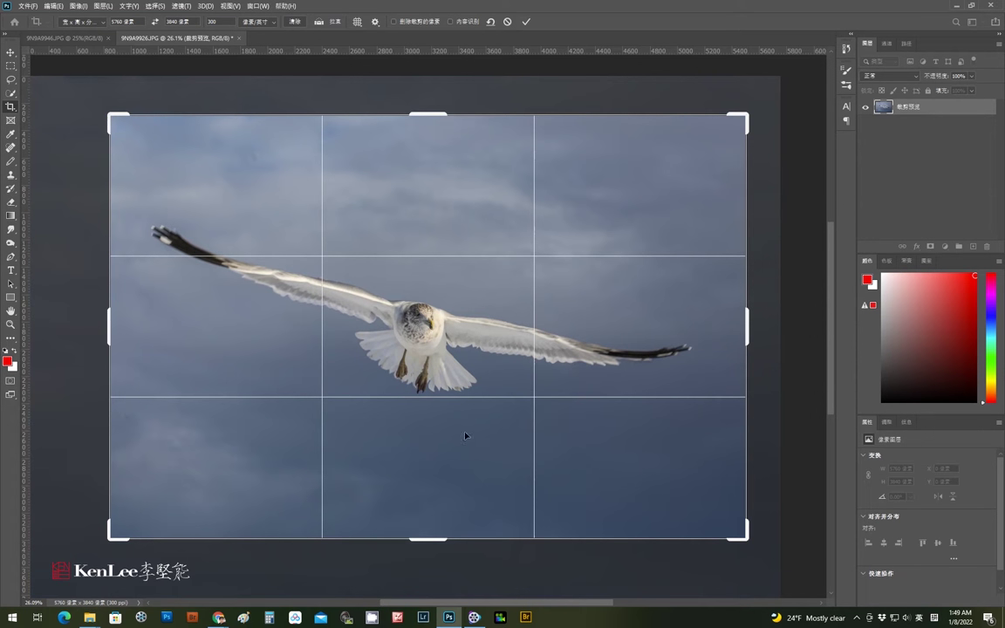
key(Return)
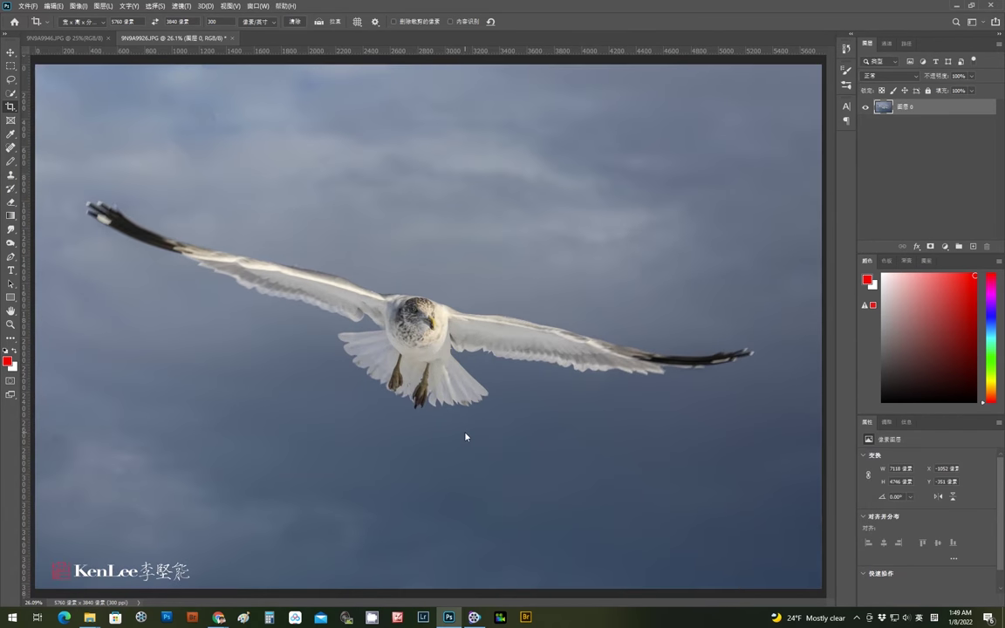
key(ctrl+z)
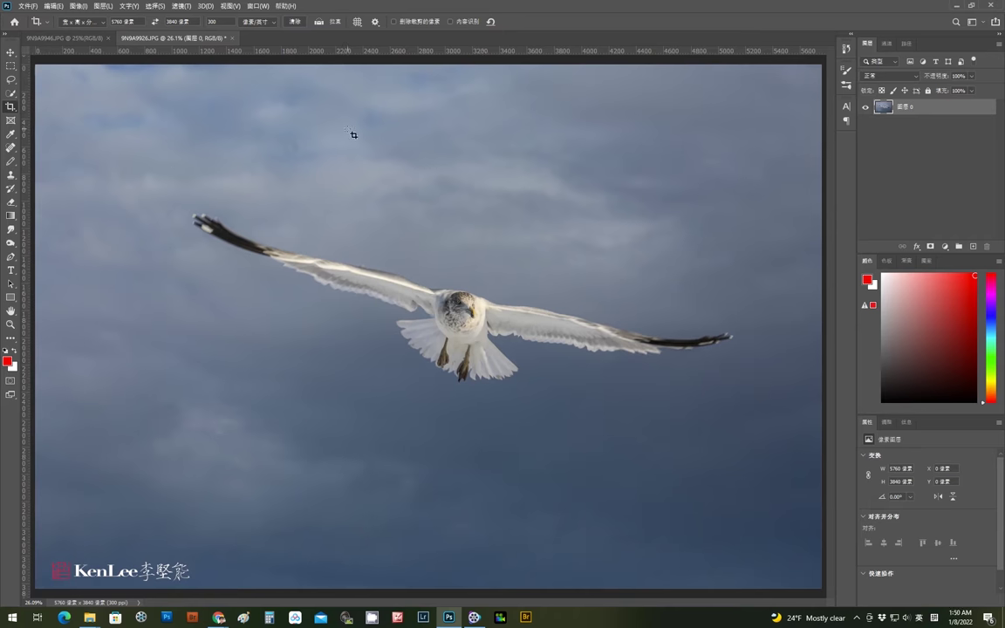
- Draw a new crop frame around the seagull and adjust the bird's position so it sits near the centre
click(131, 125)
drag(134, 127, 749, 524)
drag(564, 420, 541, 430)
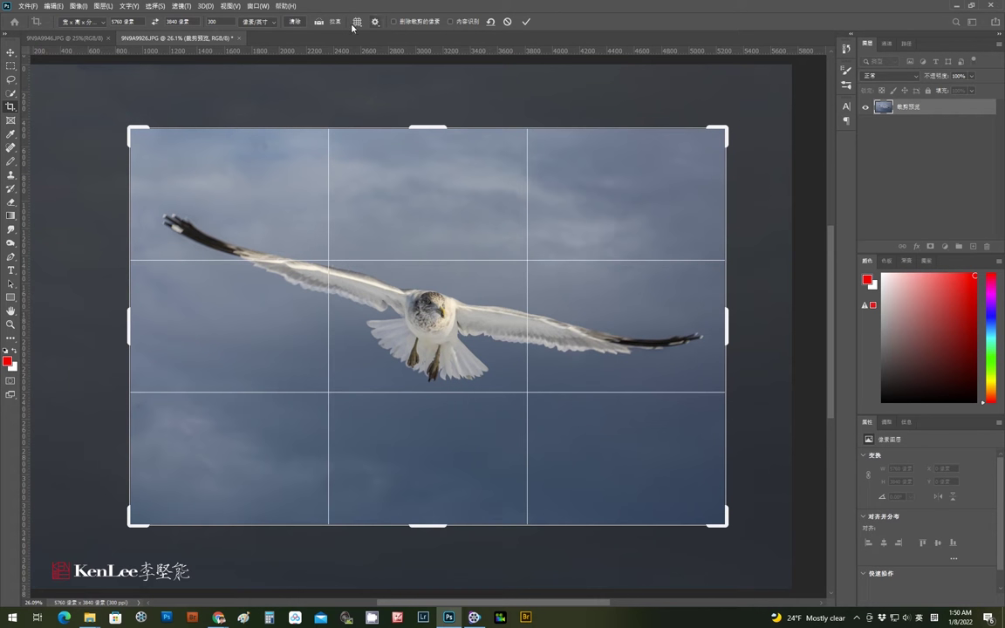
- Rotate the photo clockwise within the crop frame for a steeper wing angle, reposition the seagull and apply the crop
drag(763, 133, 774, 181)
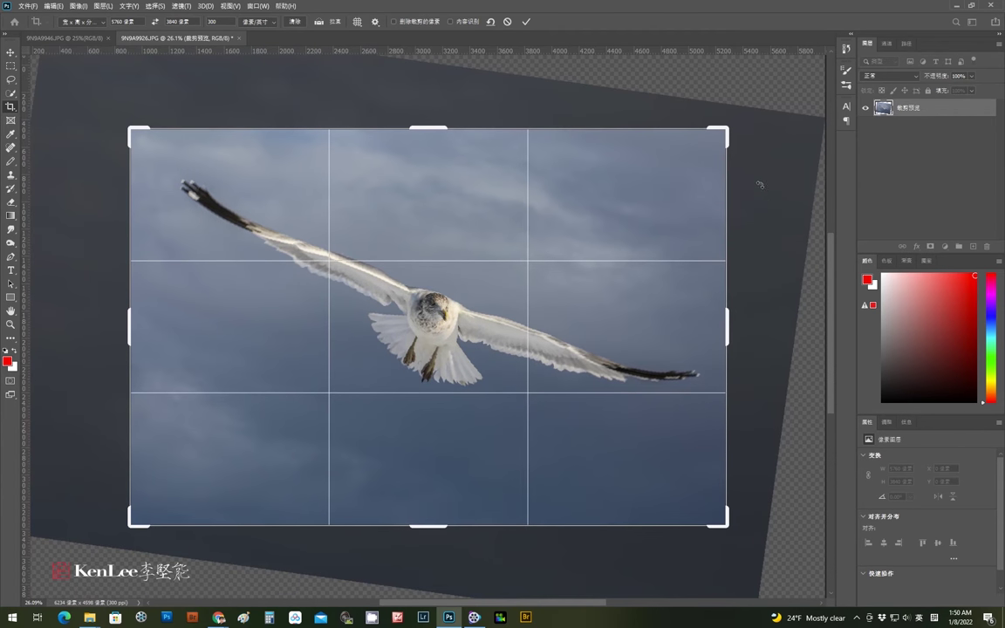
drag(760, 185, 770, 200)
drag(613, 236, 597, 232)
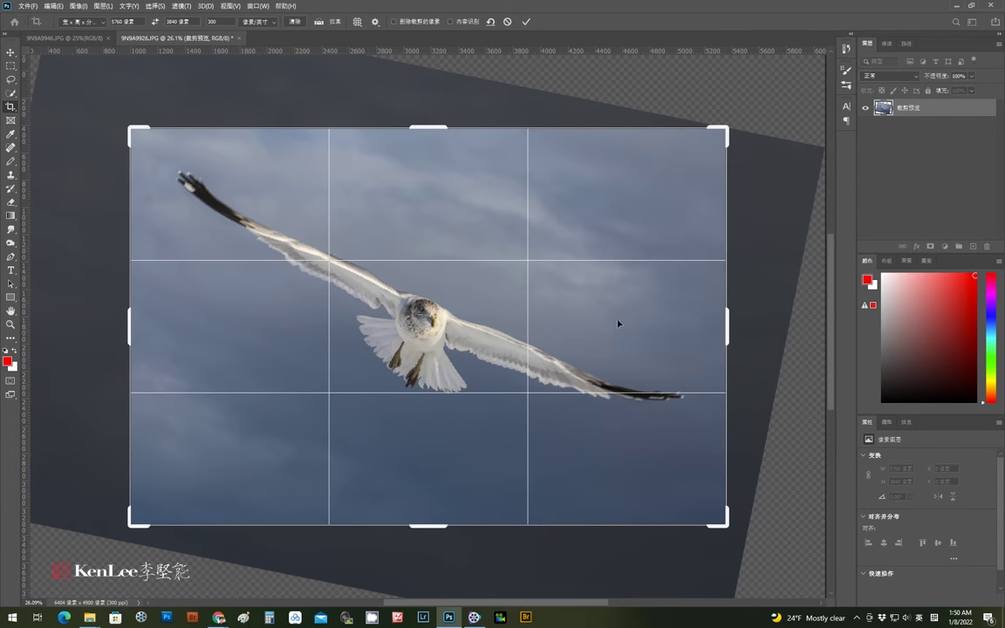
key(Return)
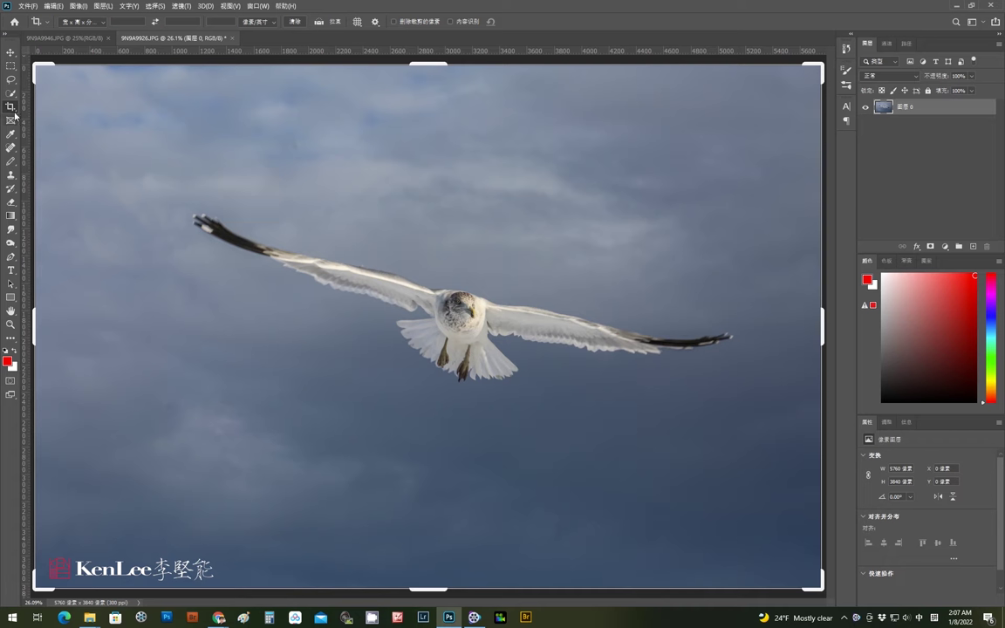
- Restart the crop and load the Front Image (前面的图像) preset at 5760 × 3840 pixels and 300 pixels/inch
click(118, 151)
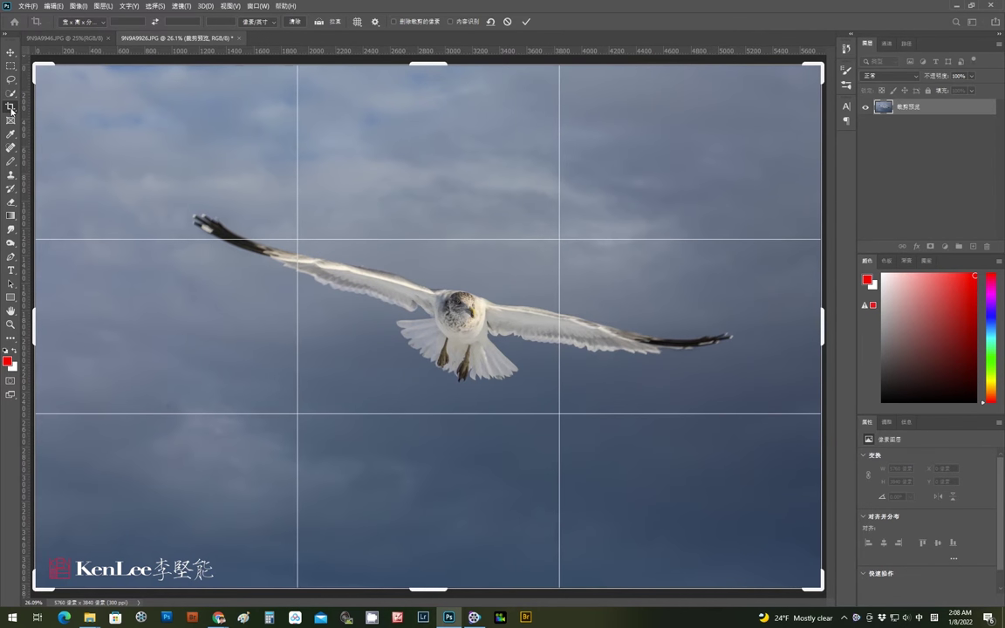
key(Return)
click(81, 21)
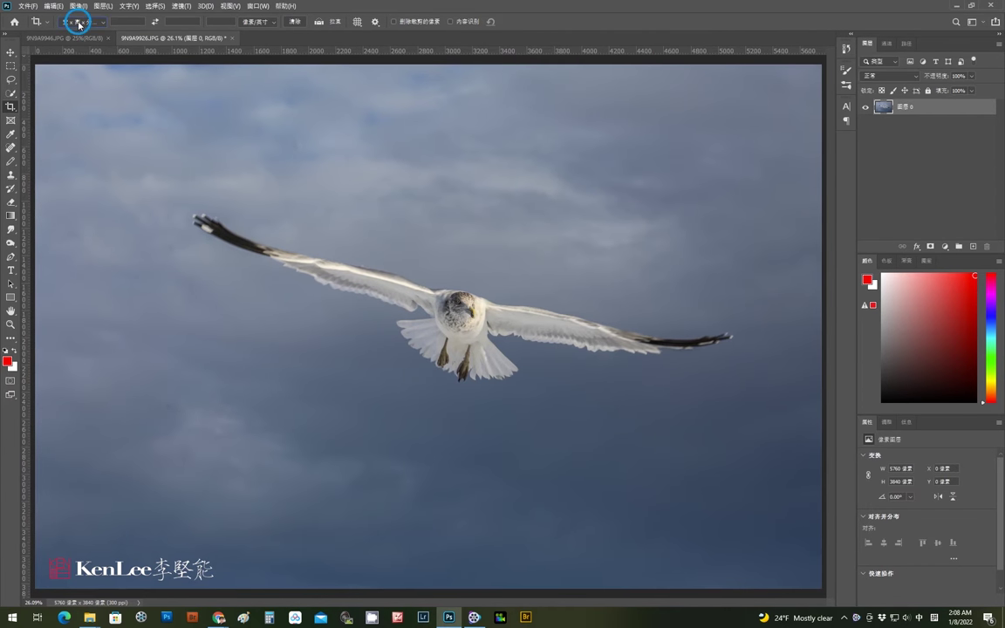
click(91, 104)
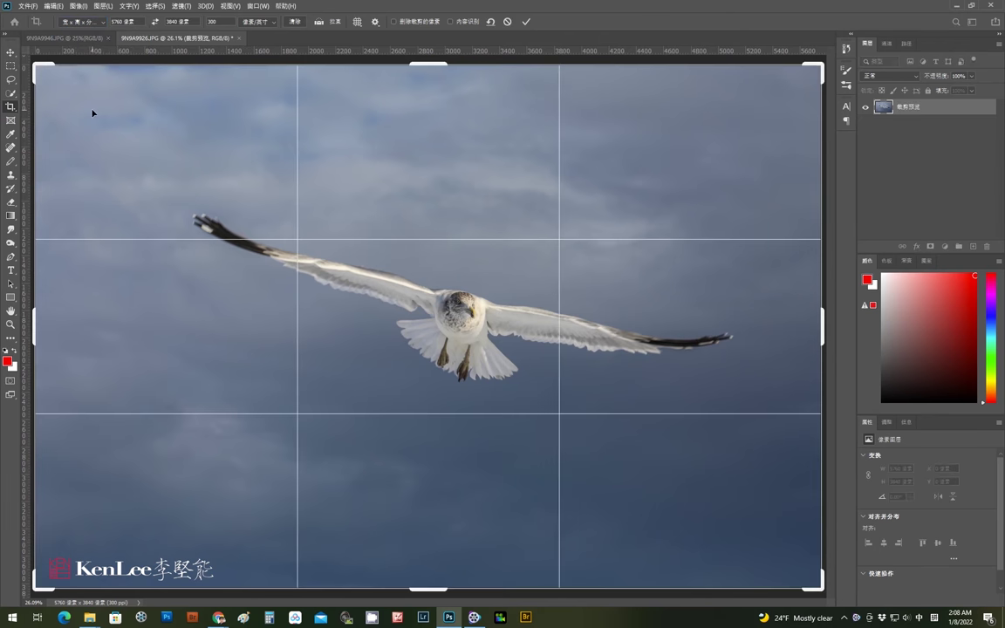
- Crop around the seagull with Delete Cropped Pixels off and shift the photo slightly downward with the Move tool
drag(159, 131, 750, 529)
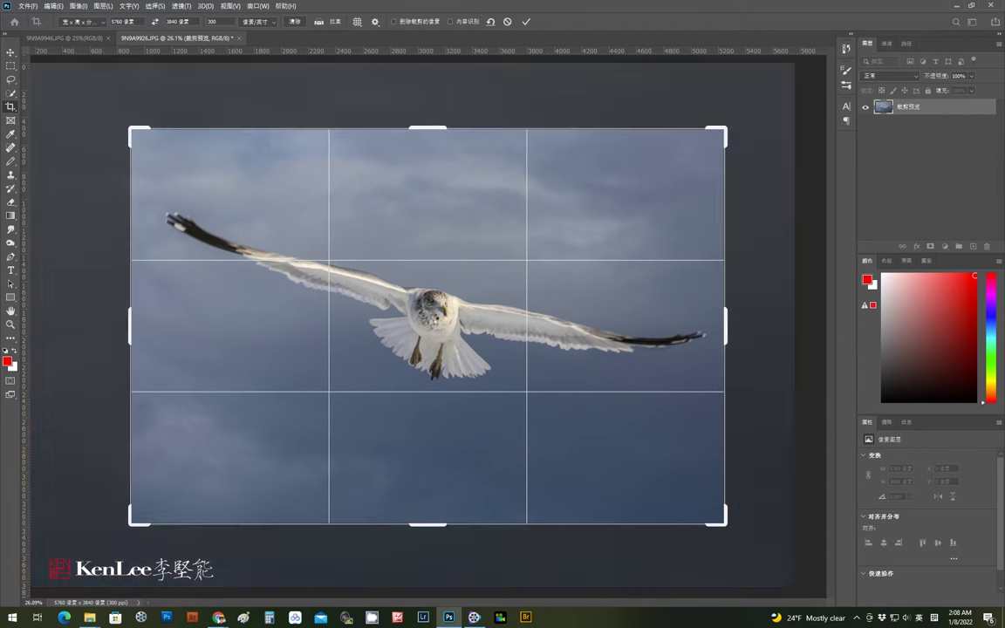
key(Return)
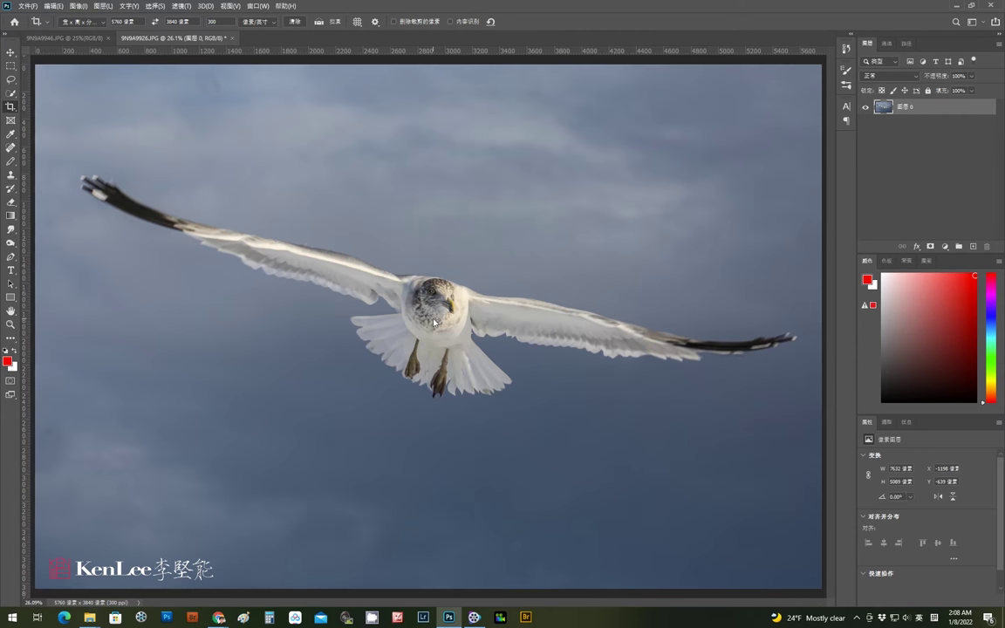
click(10, 53)
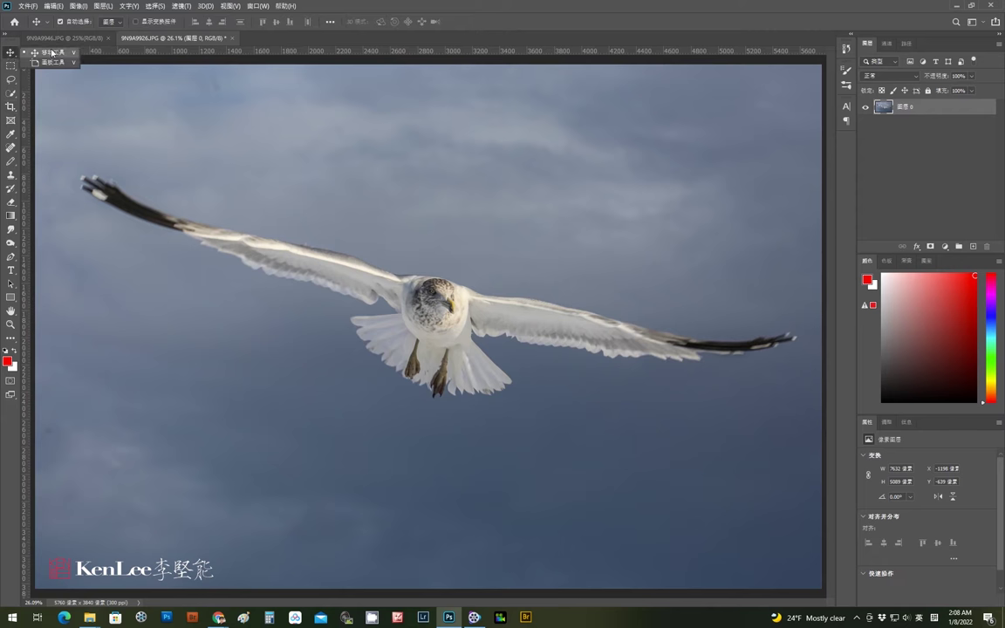
mouse_move(466, 332)
mouse_down()
mouse_move(467, 303)
mouse_move(471, 331)
mouse_move(454, 317)
mouse_move(463, 298)
mouse_move(468, 354)
mouse_move(471, 339)
mouse_up()
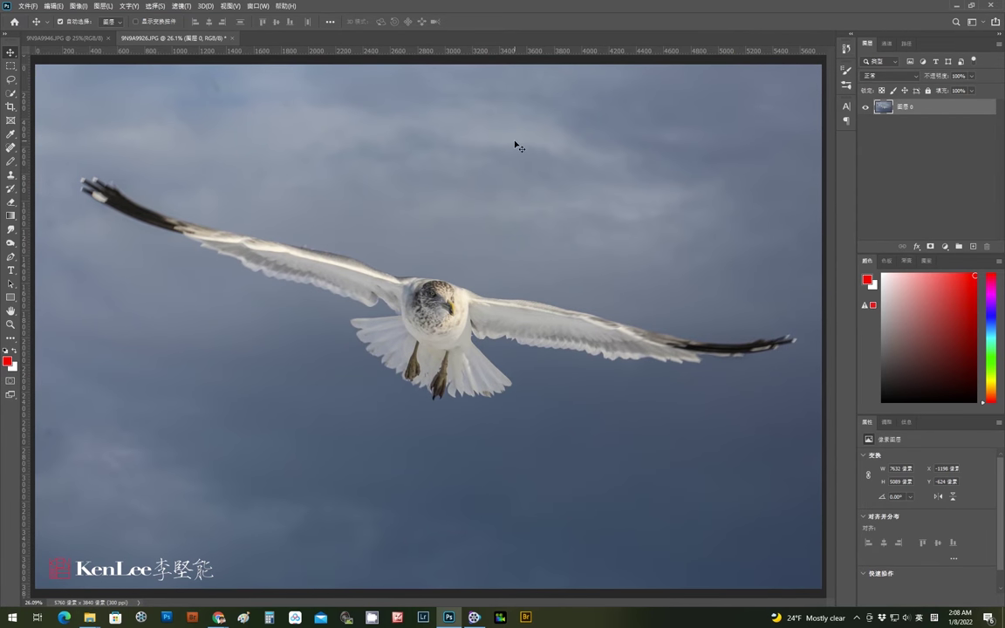
- Enable Delete Cropped Pixels (删除裁剪的像素) for the Crop tool and load the Front Image (前面的图像) preset
key(c)
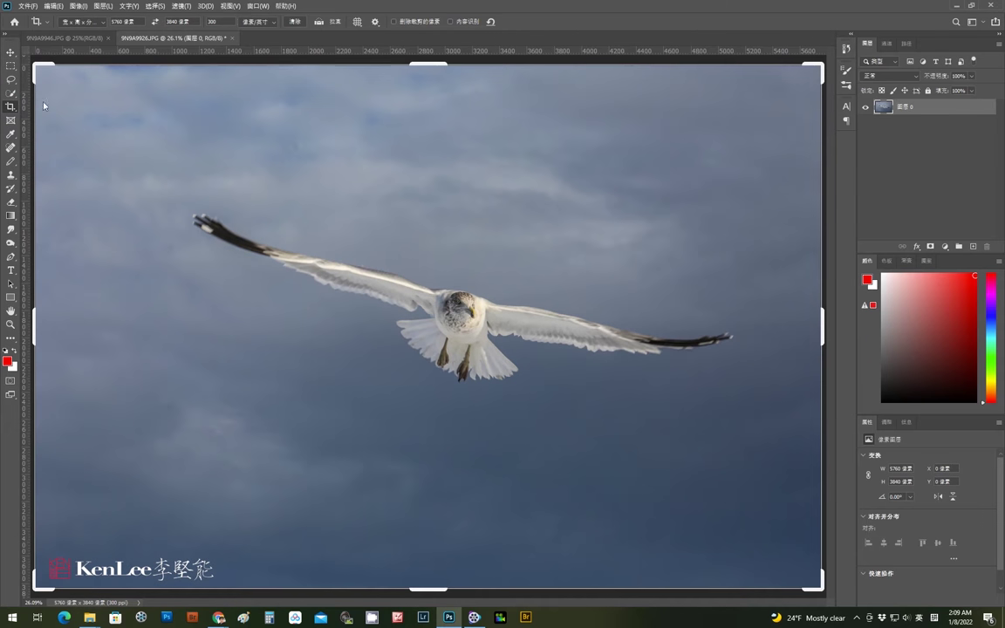
click(393, 22)
click(67, 22)
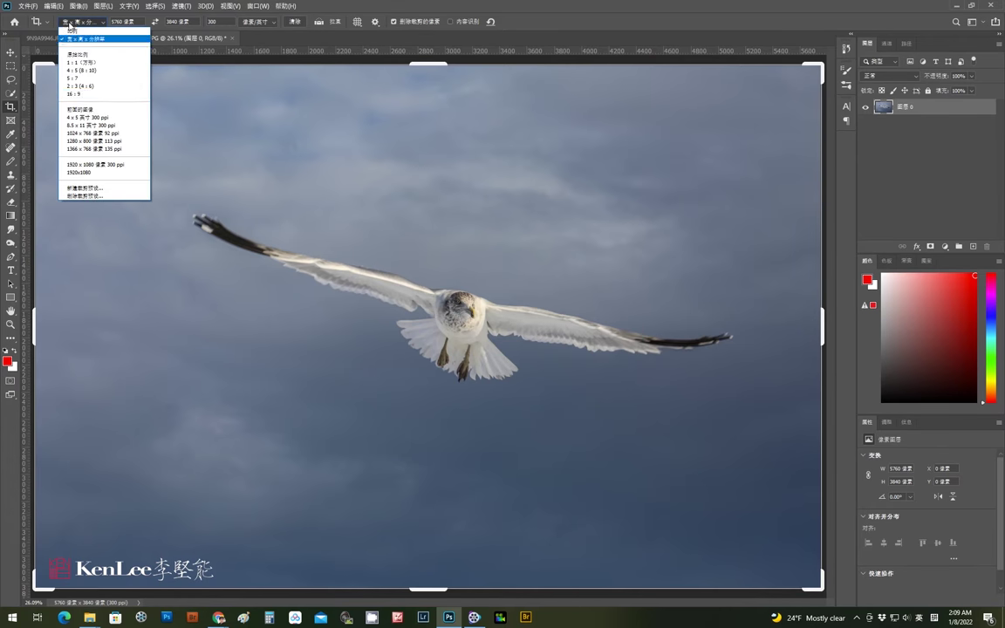
click(87, 110)
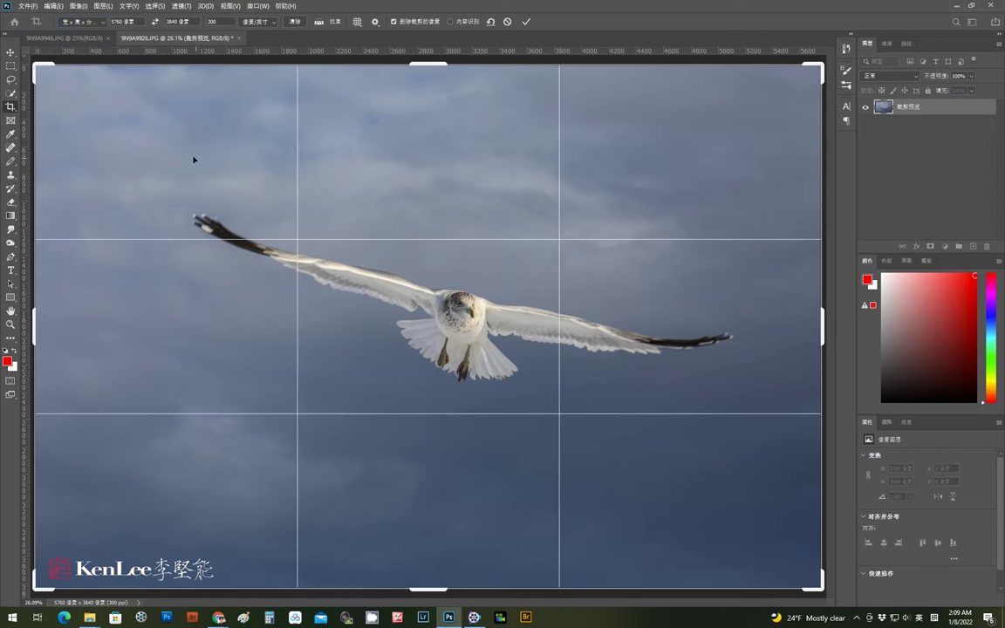
- Crop closely around the seagull with Delete Cropped Pixels on, and shift the photo about 257 pixels down with the Move tool
drag(152, 137, 747, 554)
mouse_move(445, 325)
mouse_down()
mouse_move(468, 329)
mouse_move(460, 325)
mouse_up()
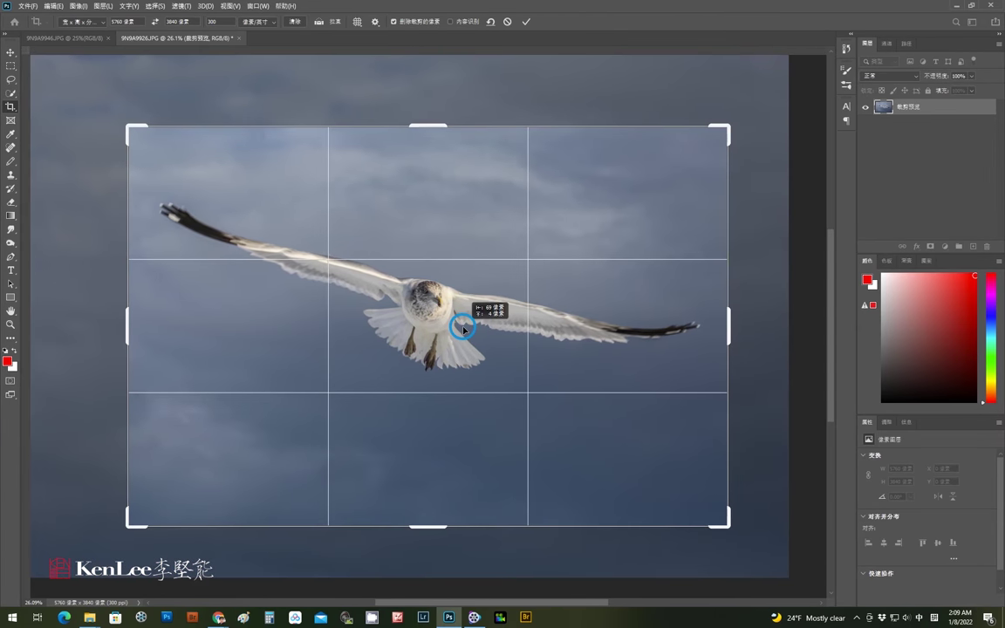
click(459, 325)
key(Return)
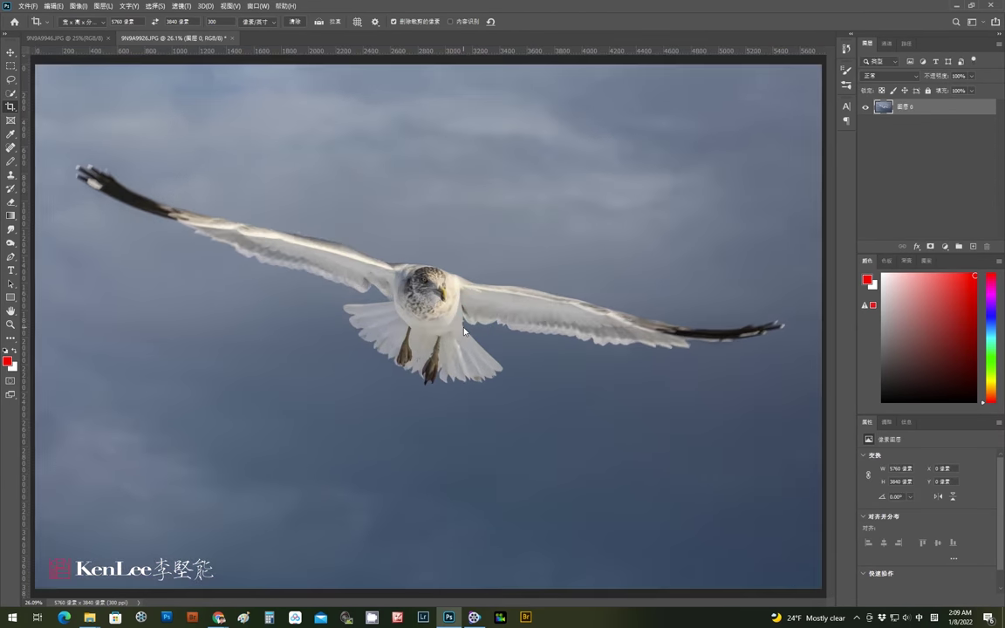
click(11, 52)
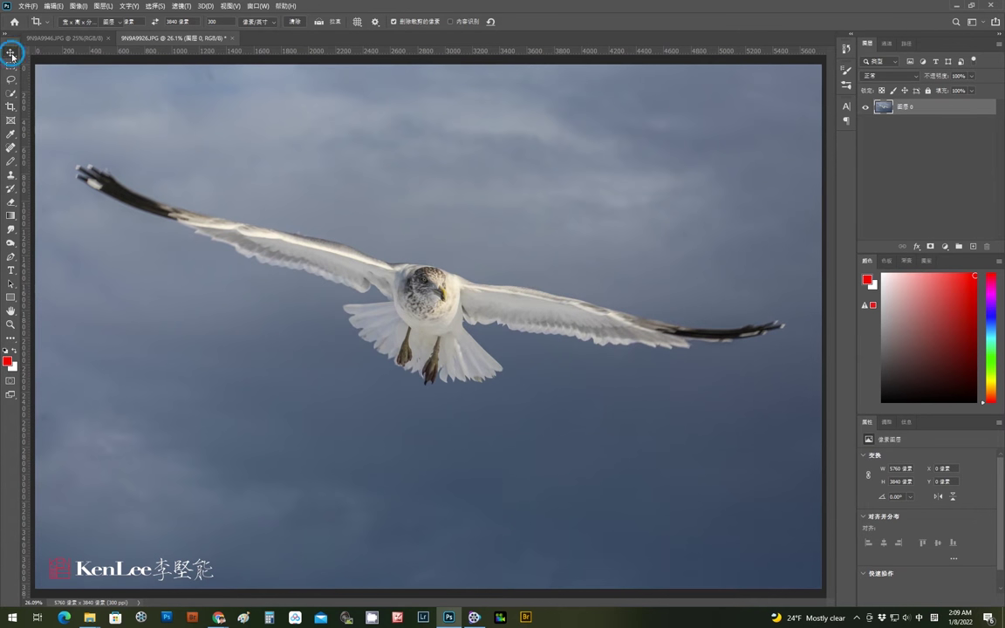
drag(479, 268, 482, 303)
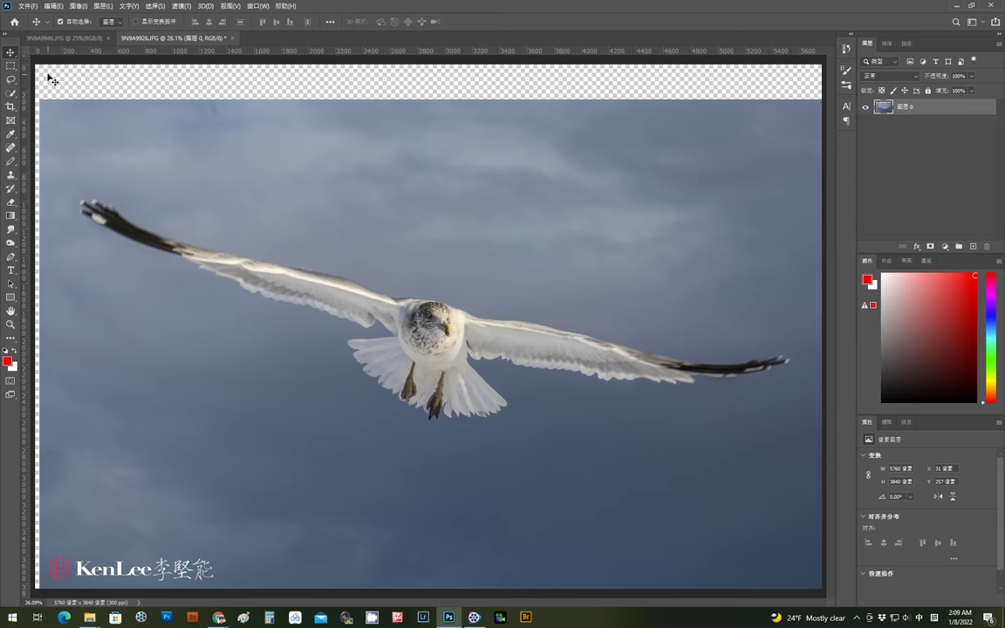
- Disable Delete Cropped Pixels (删除裁剪的像素) for the Crop tool and undo the seagull photo's crop and shift
click(10, 106)
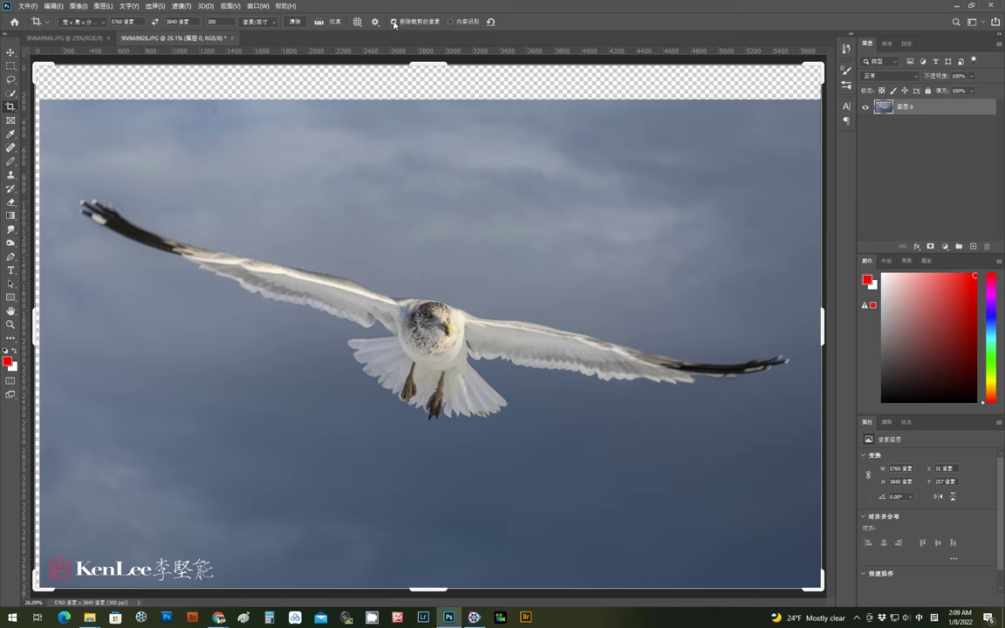
click(393, 22)
key(ctrl+z)
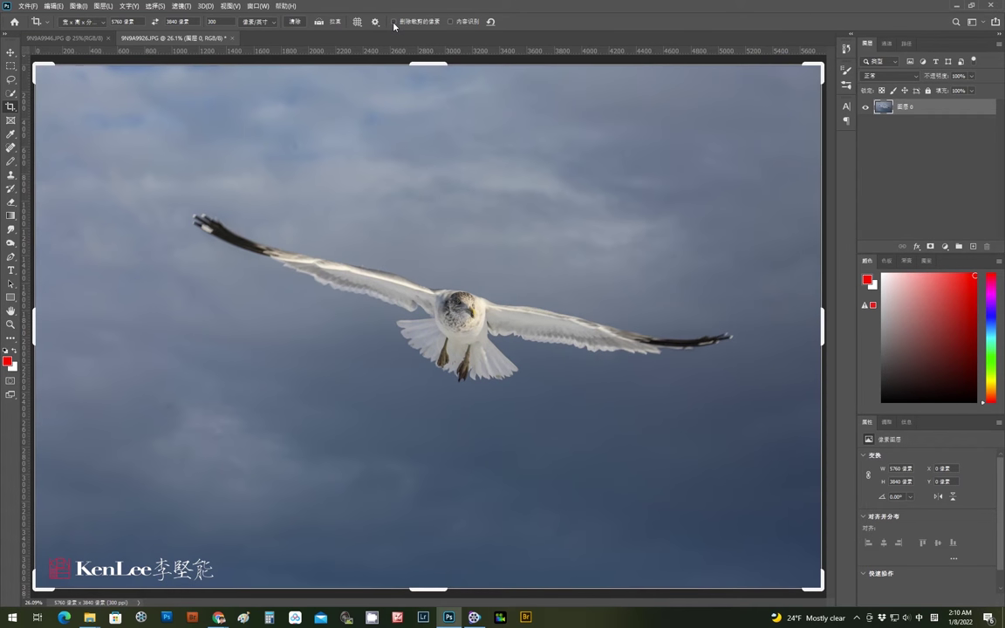
- Crop around the seagull again with the outside pixels kept, and nudge the photo with the Move tool
click(394, 22)
drag(148, 111, 755, 563)
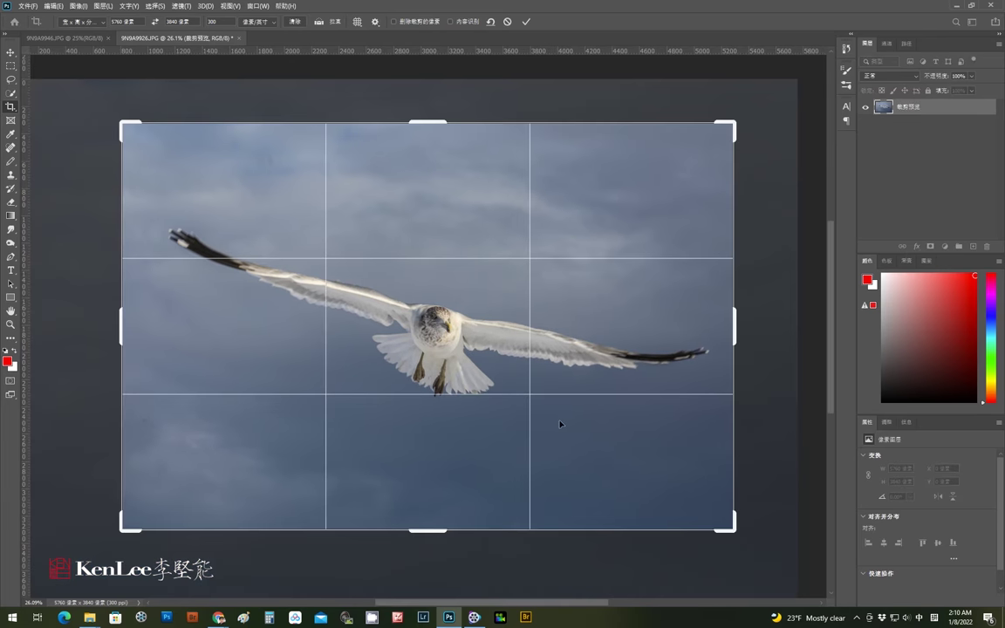
mouse_move(561, 422)
mouse_down()
mouse_move(556, 432)
mouse_move(552, 424)
mouse_move(578, 429)
mouse_move(580, 416)
mouse_up()
key(Return)
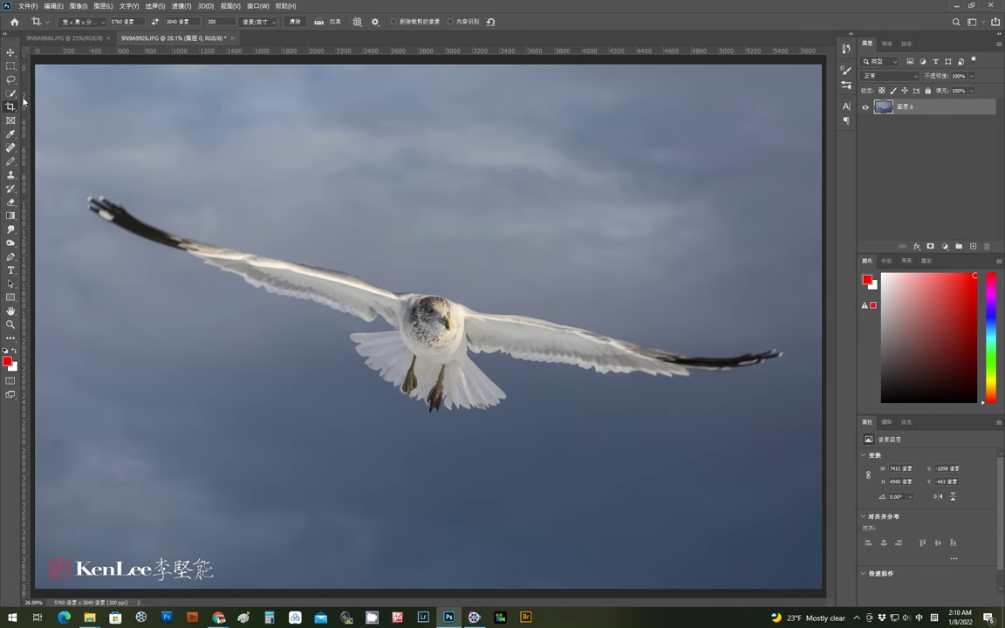
click(11, 54)
mouse_move(423, 372)
mouse_down()
mouse_move(421, 350)
mouse_move(408, 386)
mouse_move(411, 361)
mouse_move(426, 371)
mouse_move(424, 358)
mouse_move(421, 373)
mouse_up()
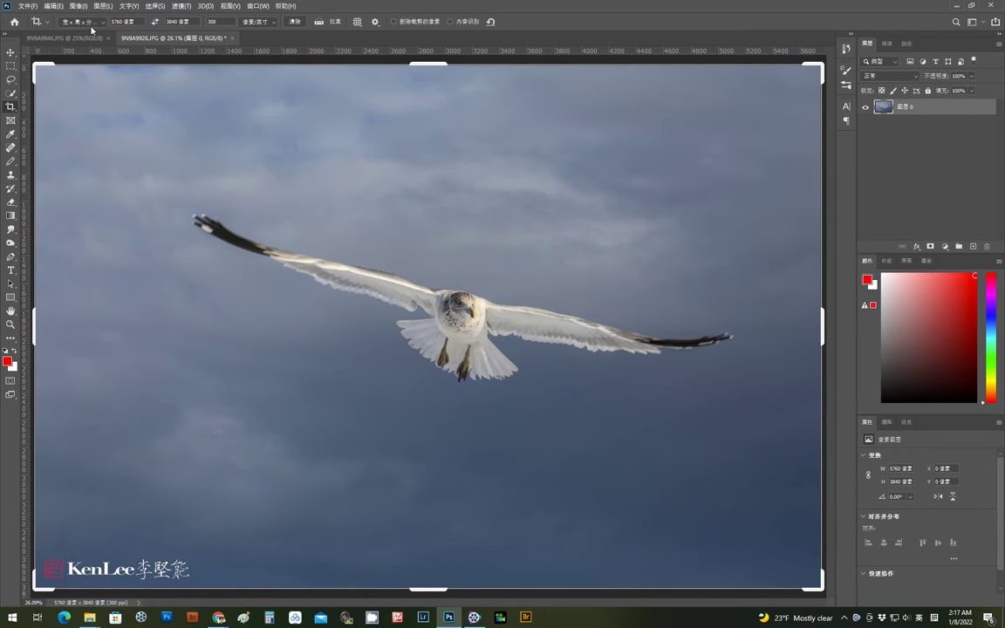
- Load the Front Image (前面的图像) preset, frame the seagull and rotate the photo clockwise within the crop
click(83, 21)
click(81, 109)
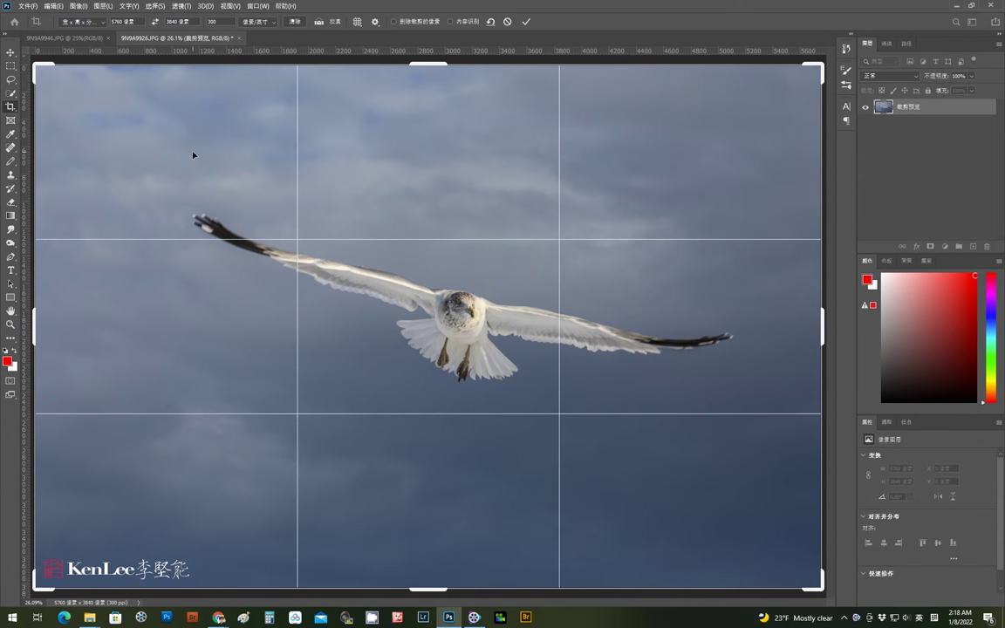
drag(159, 108, 740, 506)
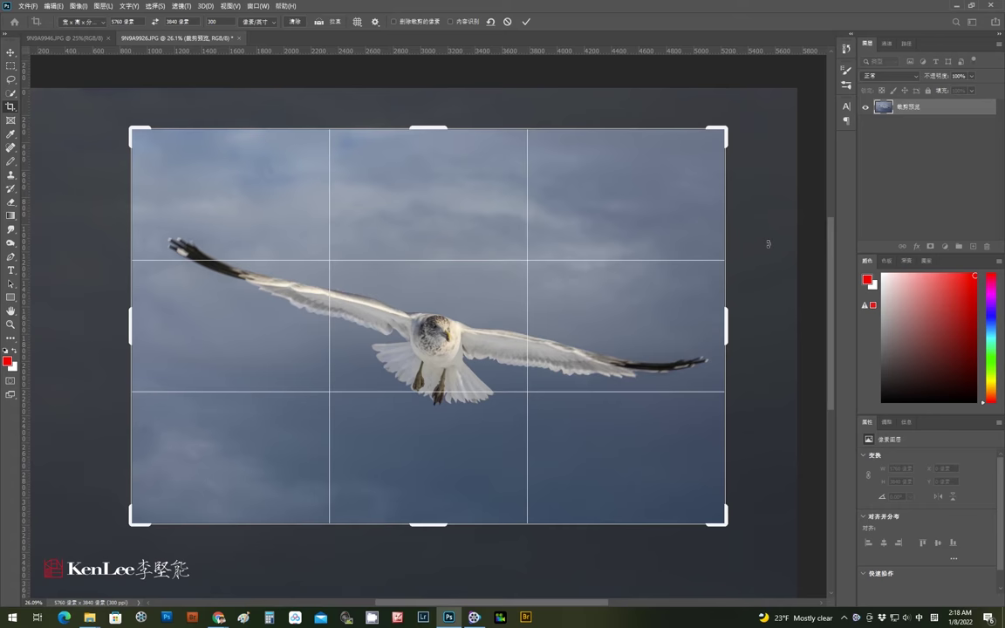
drag(768, 244, 744, 329)
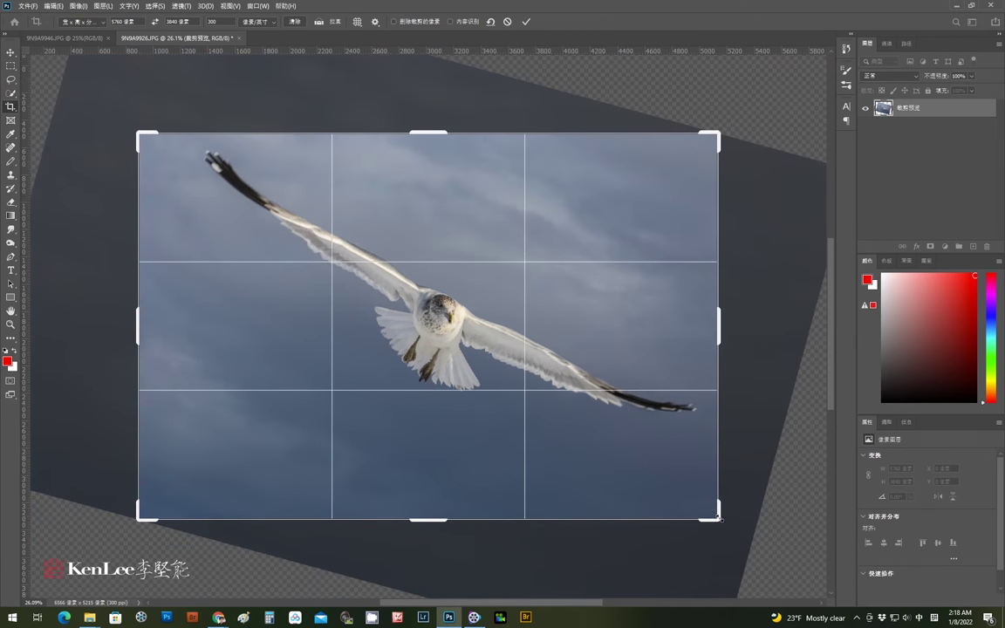
- Enlarge the crop frame, reposition and rotate the seagull further so the frame extends past the photo's corners, and apply the crop
drag(721, 521, 727, 526)
drag(673, 487, 655, 483)
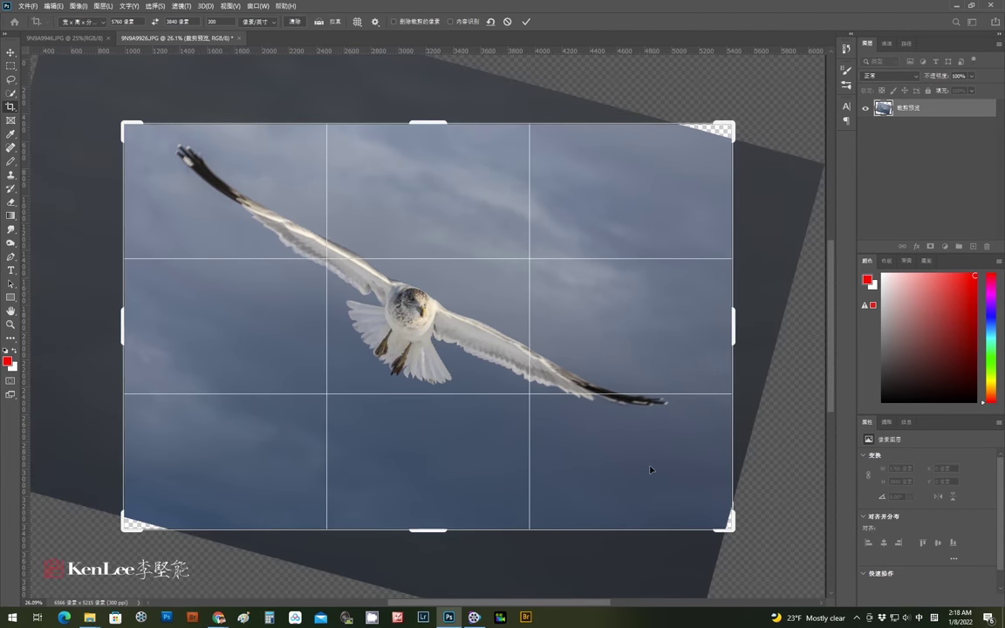
drag(765, 442, 721, 461)
drag(541, 444, 543, 456)
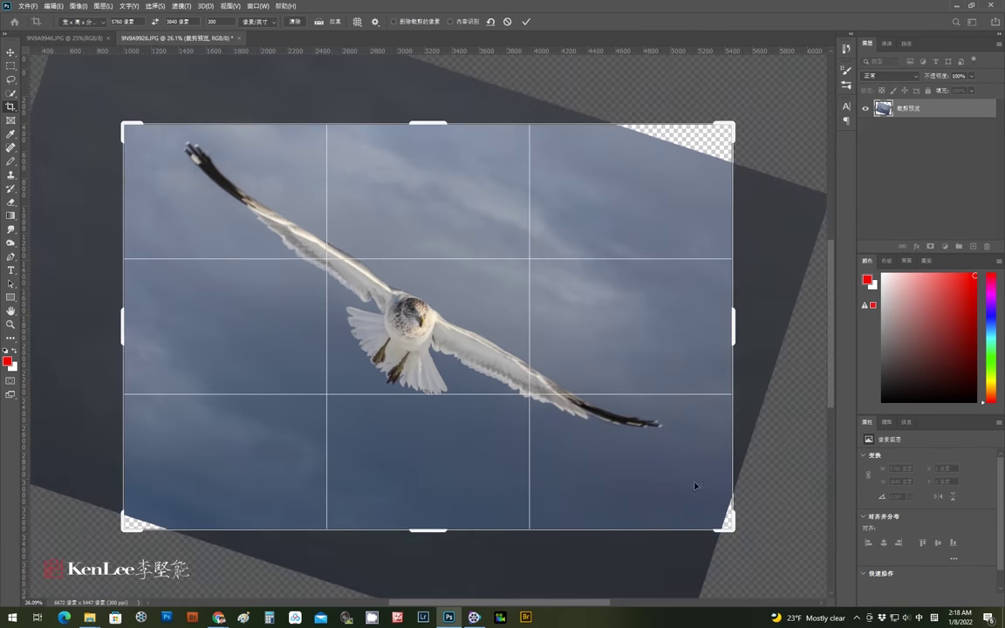
key(Return)
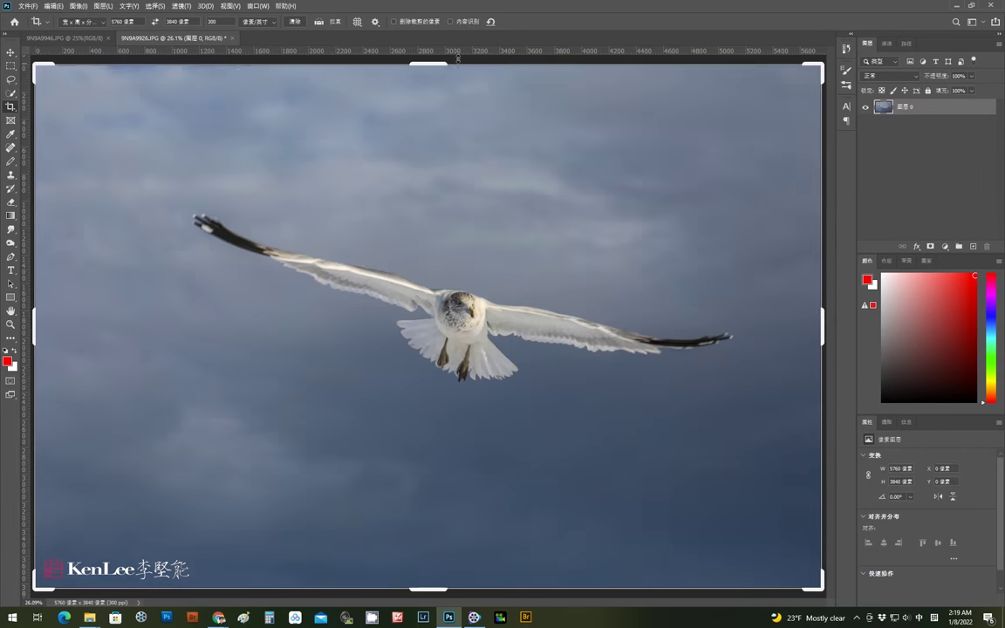
- Undo the rotated crop, enable Content-Aware (内容识别) and draw a new crop frame around the seagull
key(ctrl+z)
click(451, 22)
drag(129, 101, 751, 555)
- Rotate the photo clockwise for a steep wing angle, enlarge the crop frame beyond the photo's corners and reposition the seagull
drag(773, 382, 790, 475)
drag(576, 470, 567, 466)
drag(769, 418, 775, 449)
drag(732, 532, 747, 539)
mouse_move(617, 448)
mouse_down()
mouse_move(601, 449)
mouse_move(612, 447)
mouse_up()
- Reduce the crop frame slightly and apply the crop with Content-Aware filling the empty corners
key(ctrl+r)
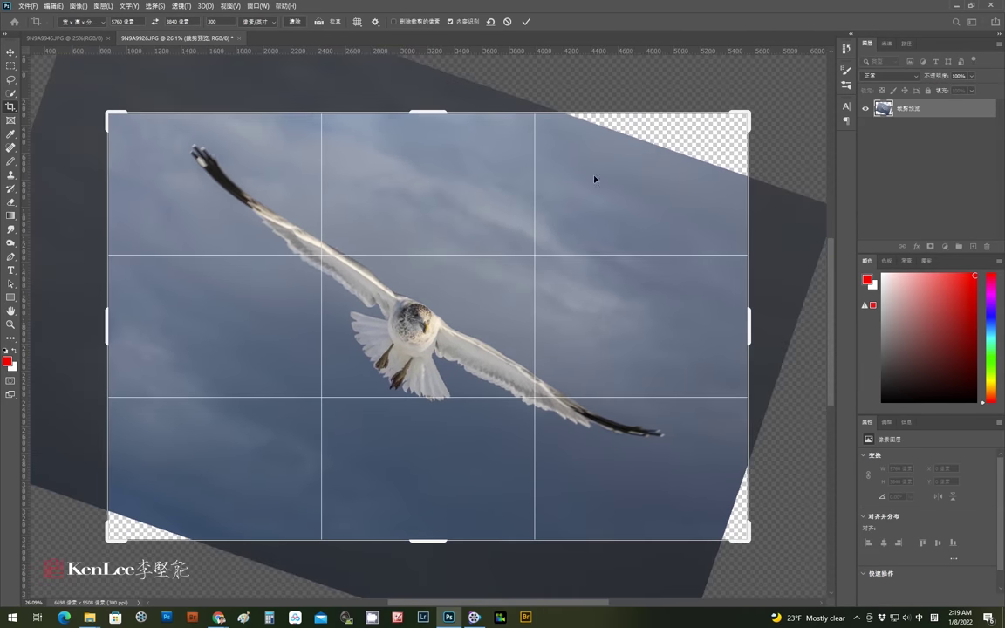
mouse_move(718, 111)
mouse_down()
mouse_move(714, 101)
mouse_move(724, 122)
mouse_up()
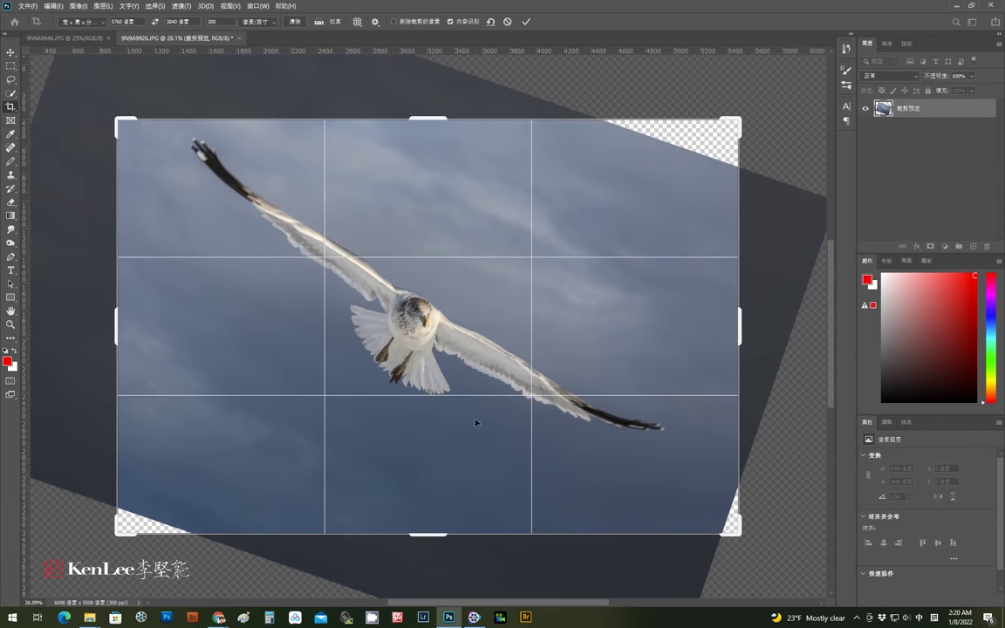
click(524, 22)
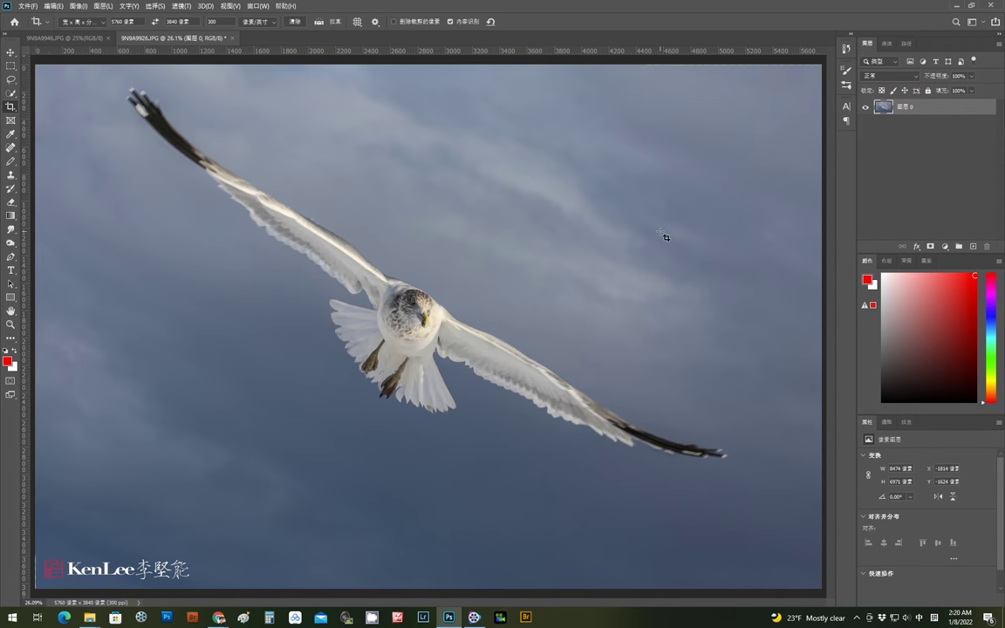
- Examine the content-aware filled corners of the cropped seagull photo up close, and fit the whole image in view
scroll(700, 207, up, 5)
drag(700, 113, 706, 192)
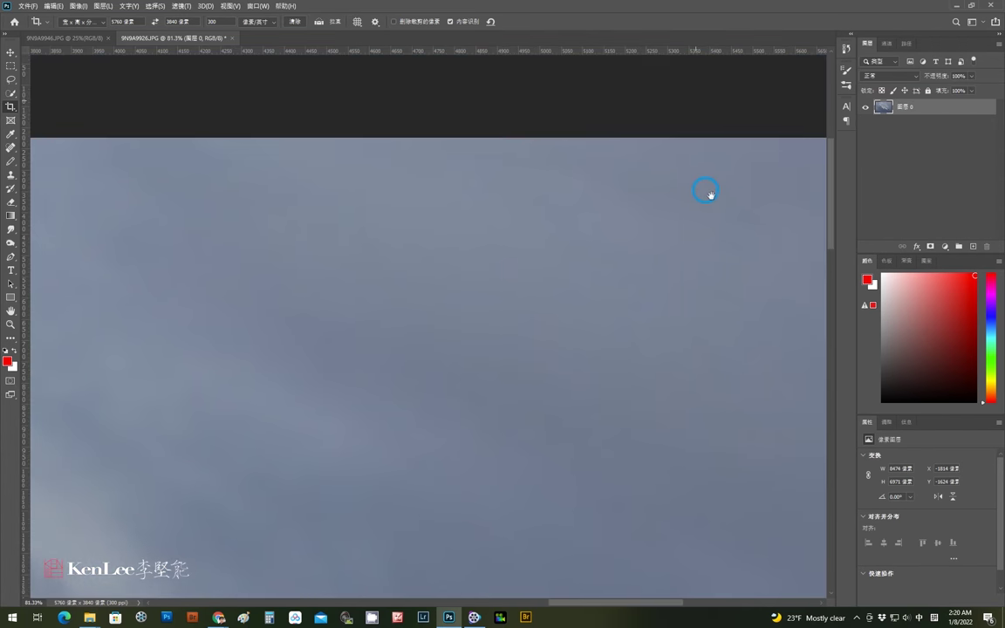
drag(534, 291, 534, 247)
drag(441, 301, 447, 265)
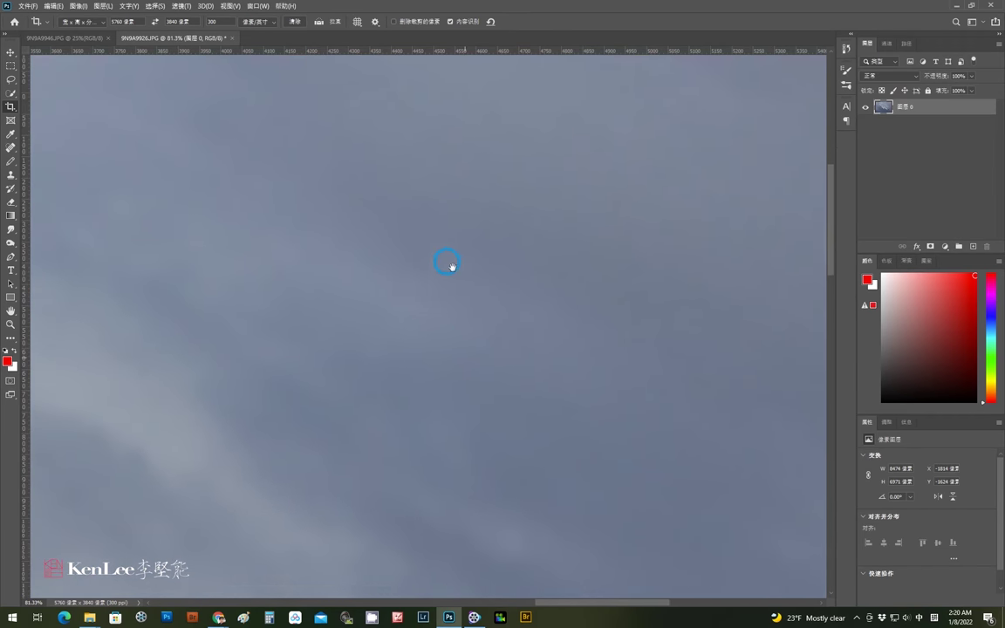
drag(500, 310, 550, 280)
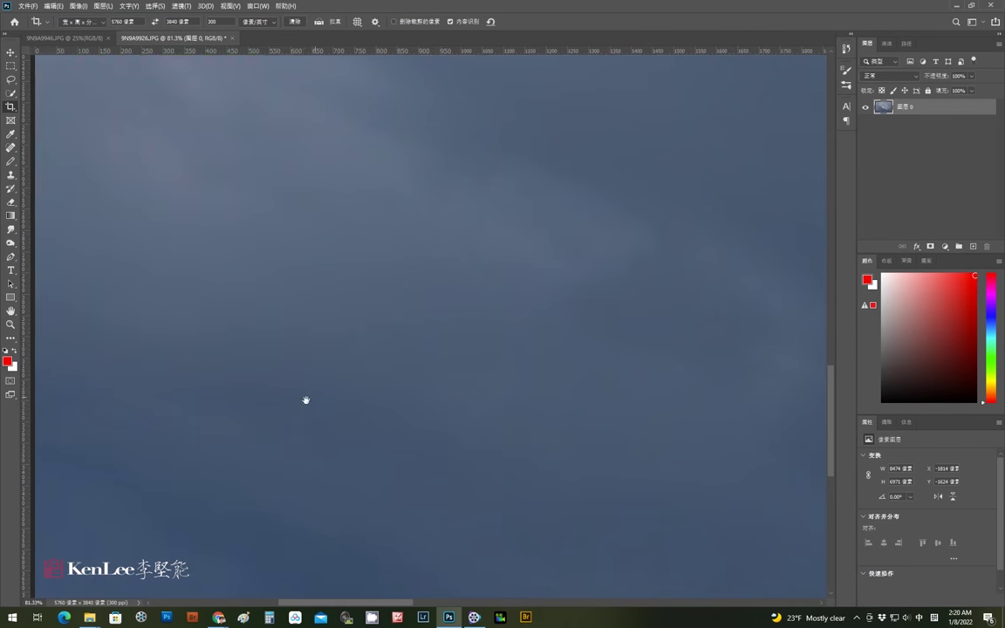
drag(306, 401, 470, 334)
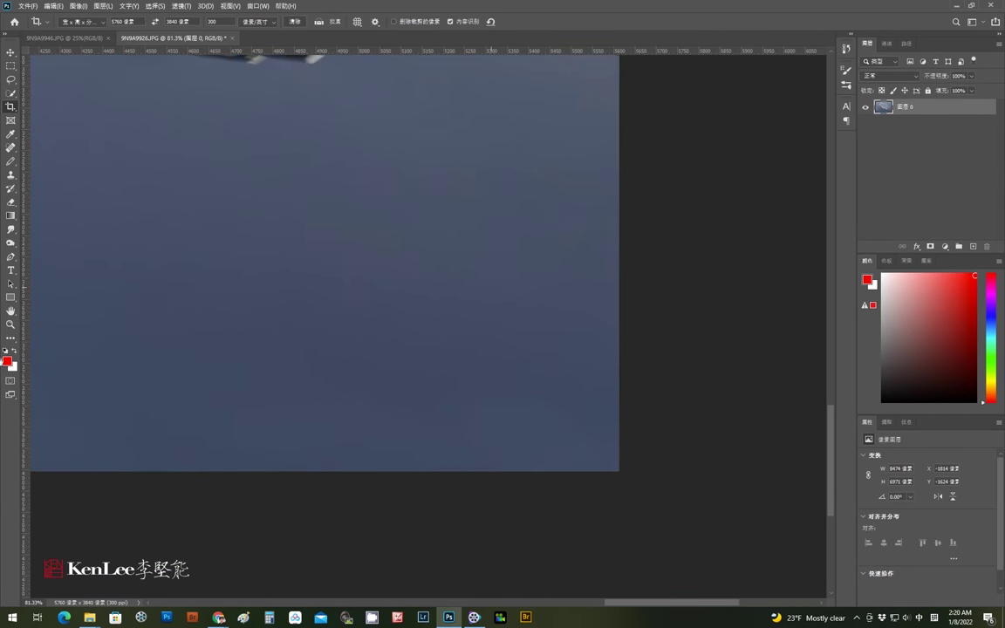
double_click(11, 311)
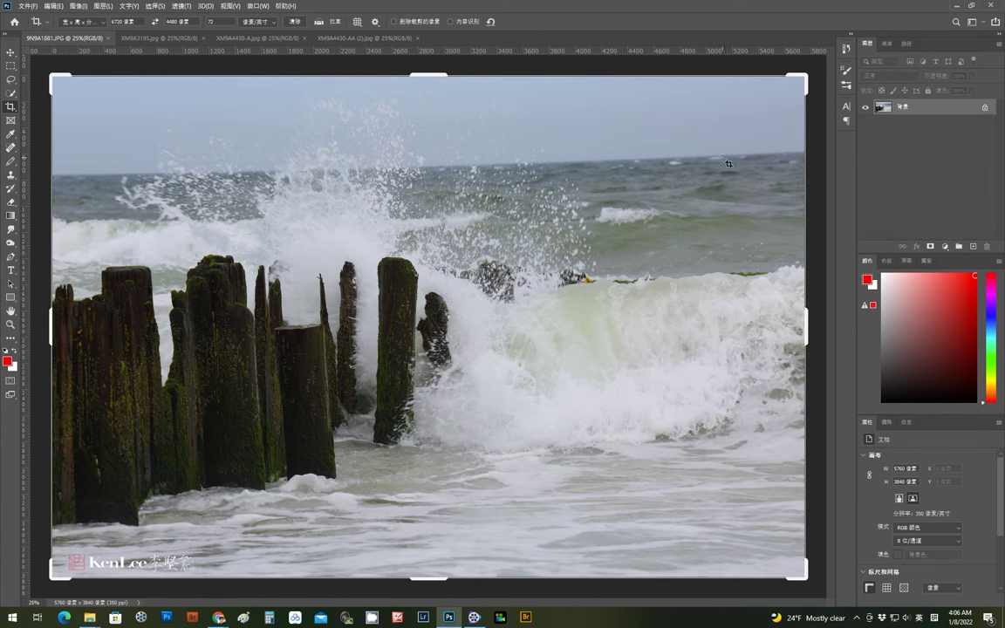
- Load the Front Image (前面的图像) crop preset for the wave photo at 5760 × 3840 pixels and 350 pixels/inch
click(8, 109)
click(81, 23)
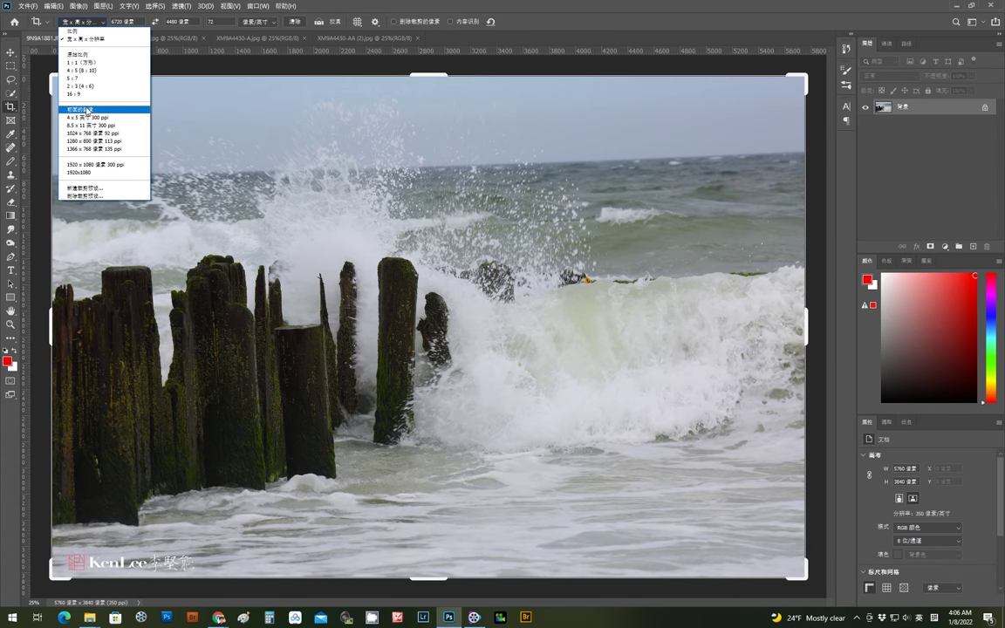
click(90, 110)
- Straighten the wave photo along the sea horizon with Content-Aware off and apply the crop
click(319, 22)
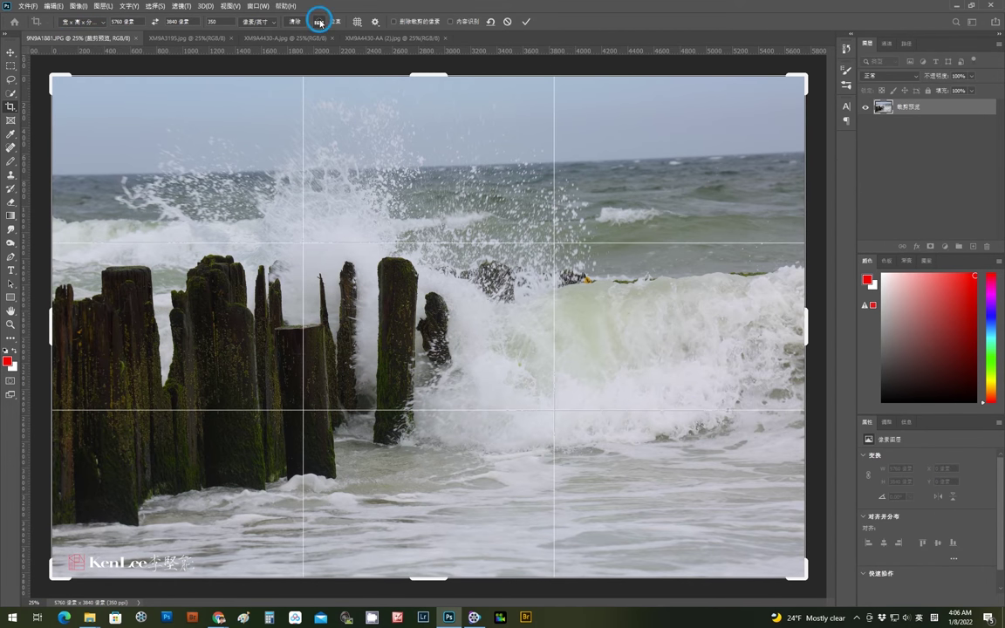
click(57, 174)
drag(57, 174, 808, 152)
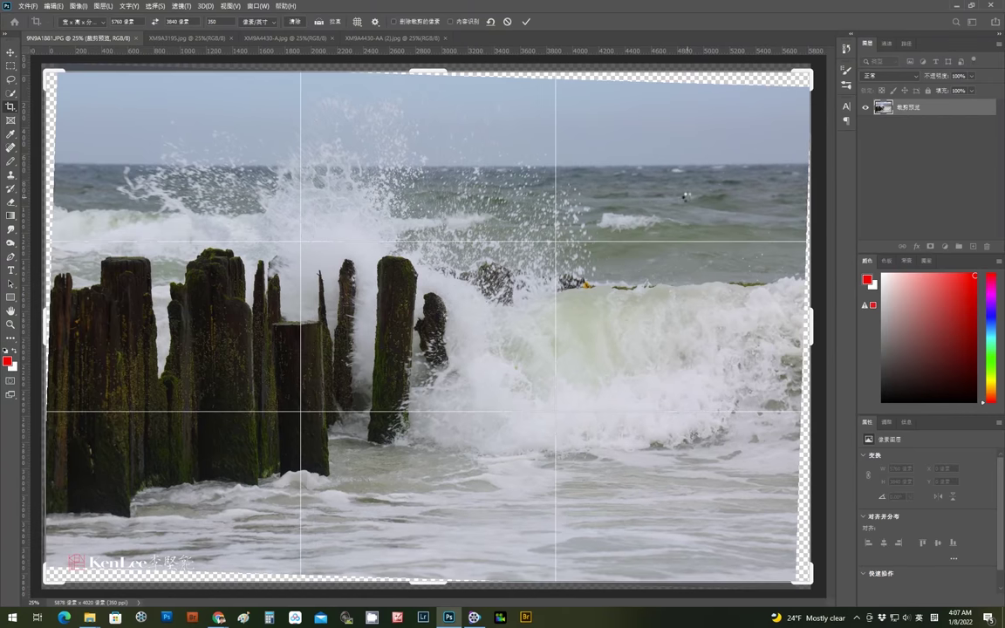
key(Return)
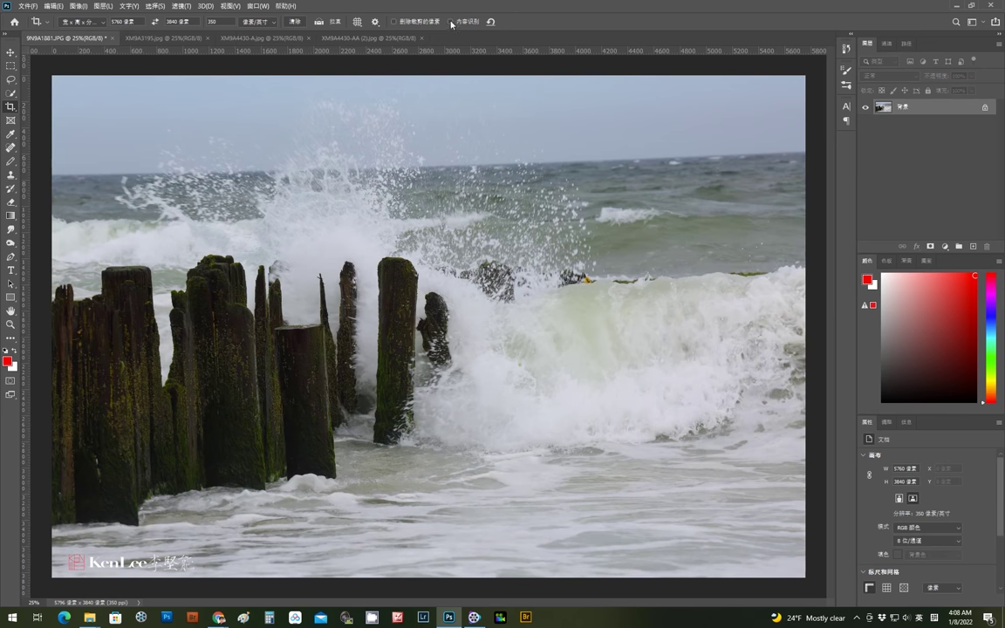
- Enable Content-Aware (内容识别) for the Crop tool and straighten the wave photo along the sea horizon
click(451, 22)
click(317, 22)
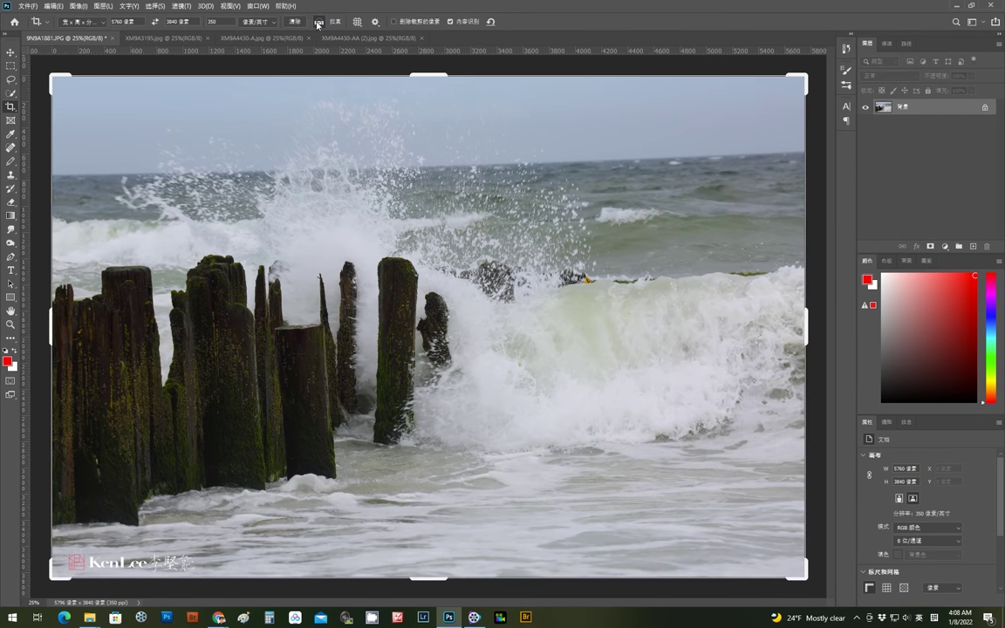
drag(55, 176, 798, 149)
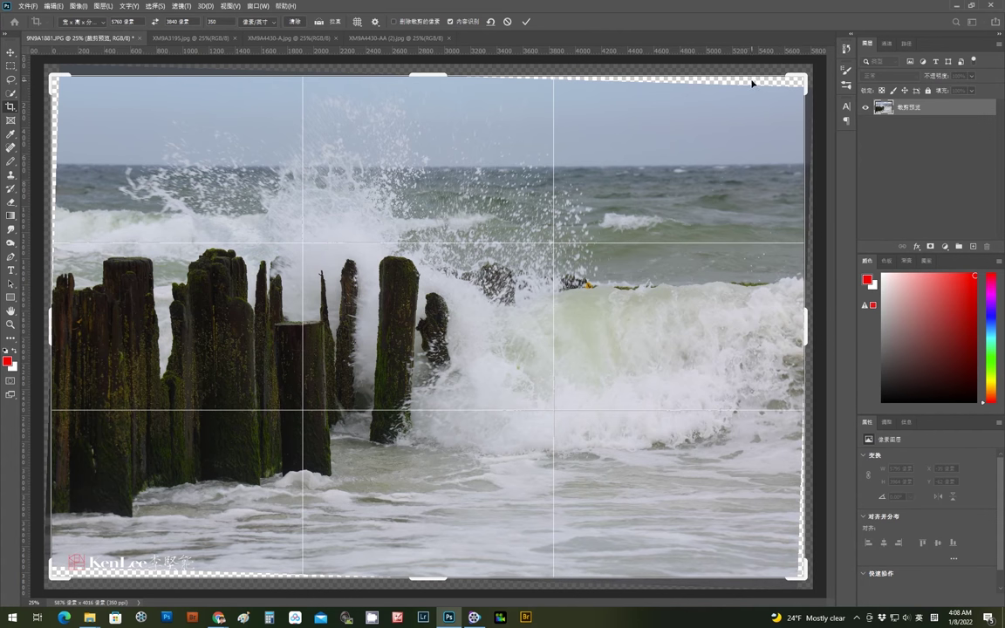
key(ctrl+z)
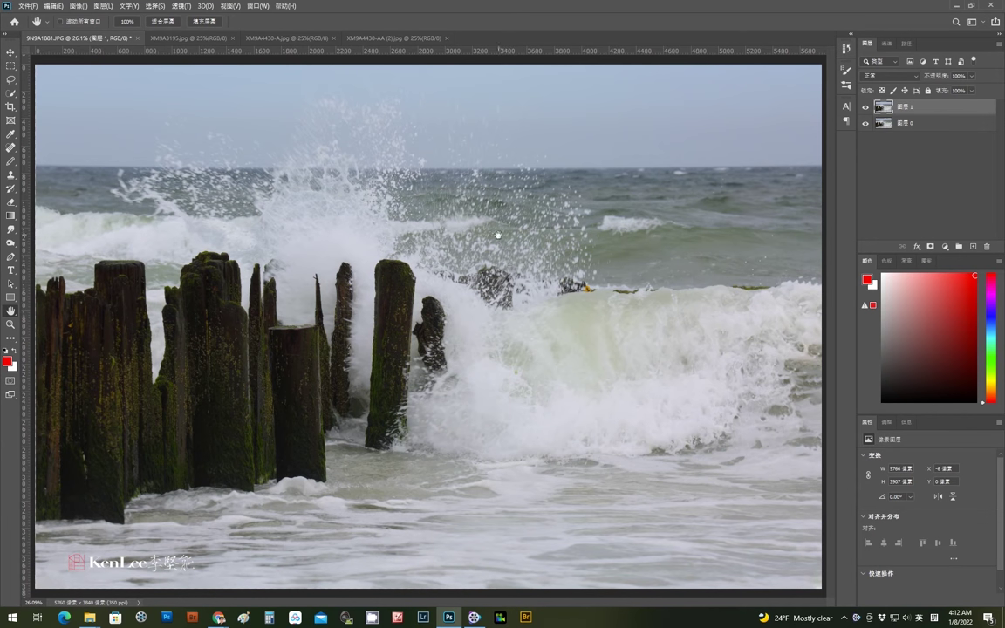
- Toggle the visibility of layer 图层 1 repeatedly to compare the straightened wave photo with and without its filled edges
click(11, 105)
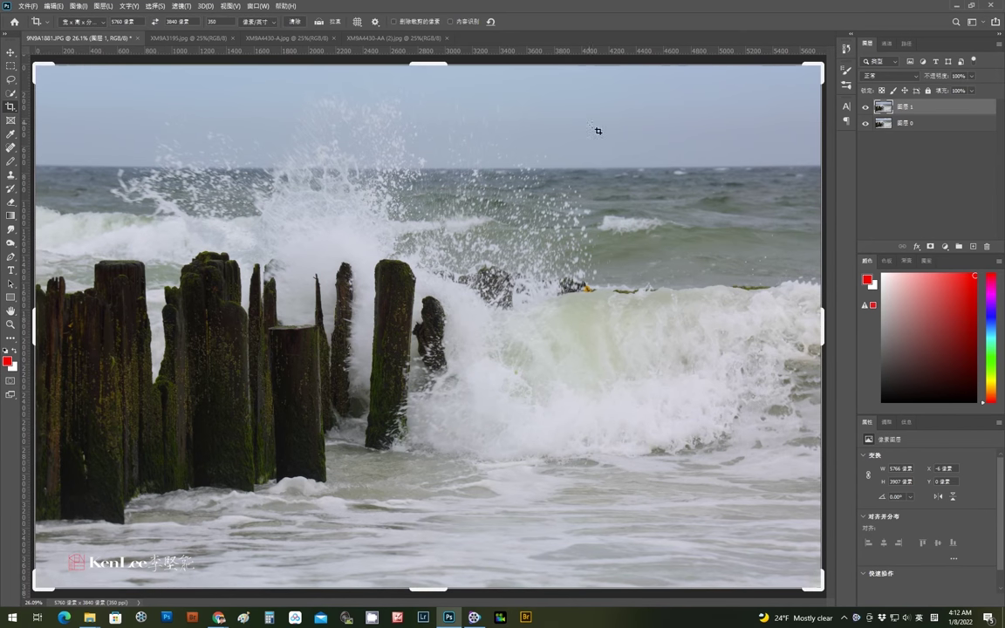
click(865, 110)
click(865, 110)
click(866, 109)
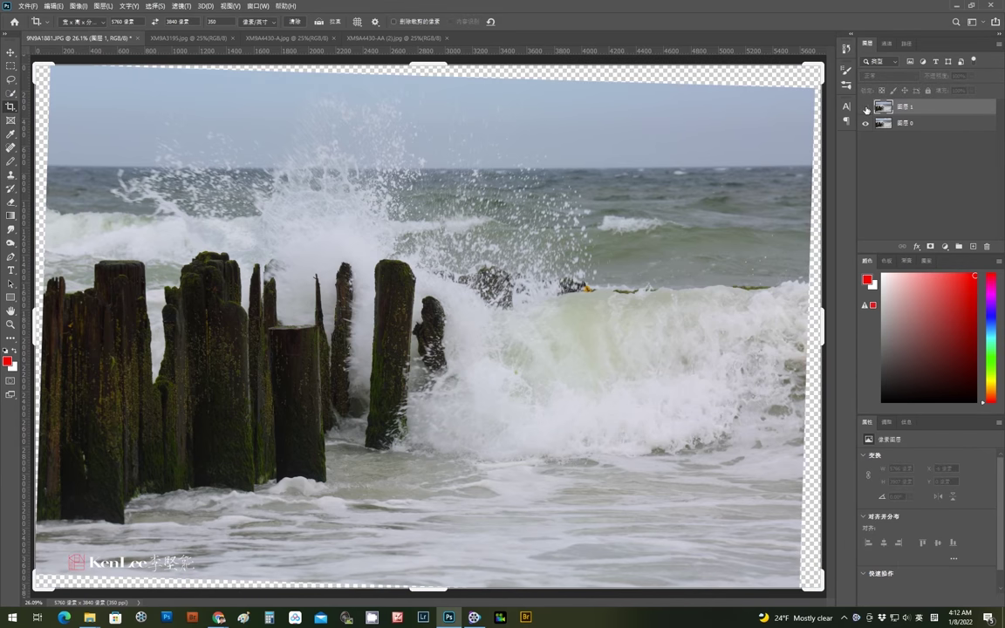
click(865, 109)
click(866, 109)
click(865, 109)
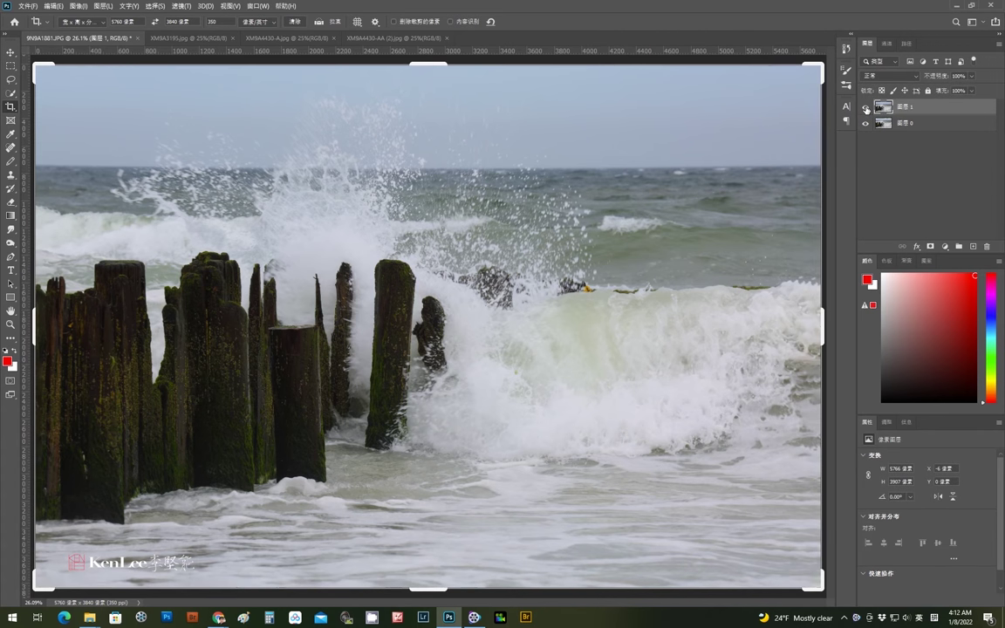
click(865, 110)
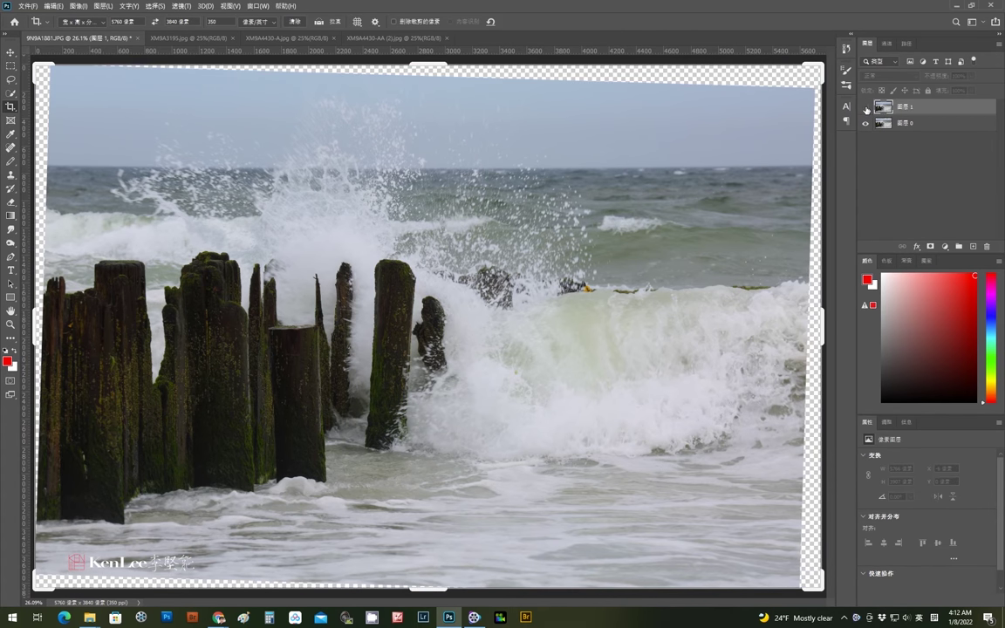
click(866, 109)
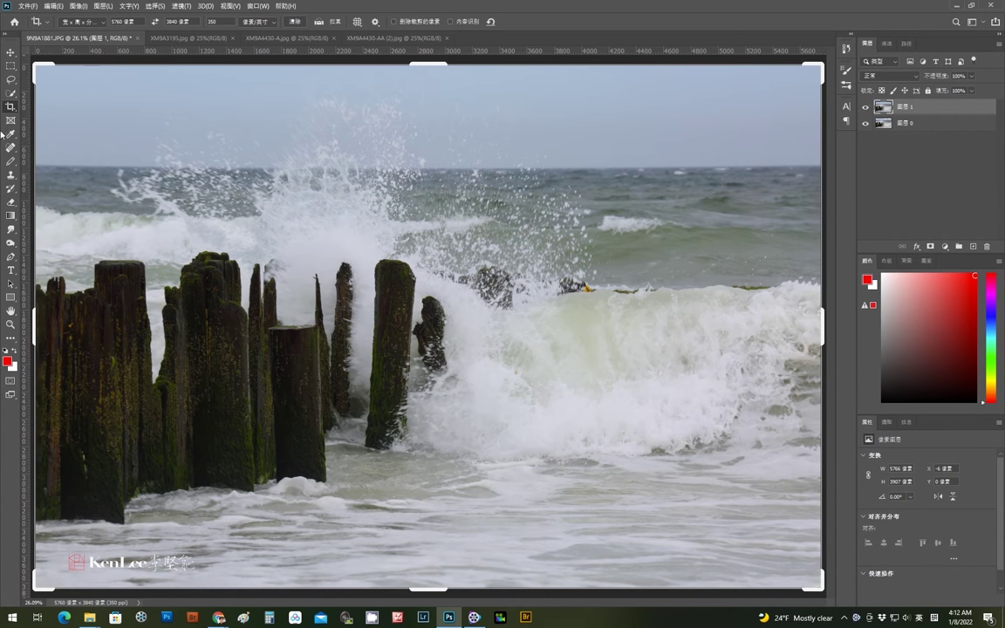
- Compare the wave photo's upper-right corner with and without its filled edge by toggling the visibility of layer 图层 1
key(Return)
scroll(816, 96, up, 5)
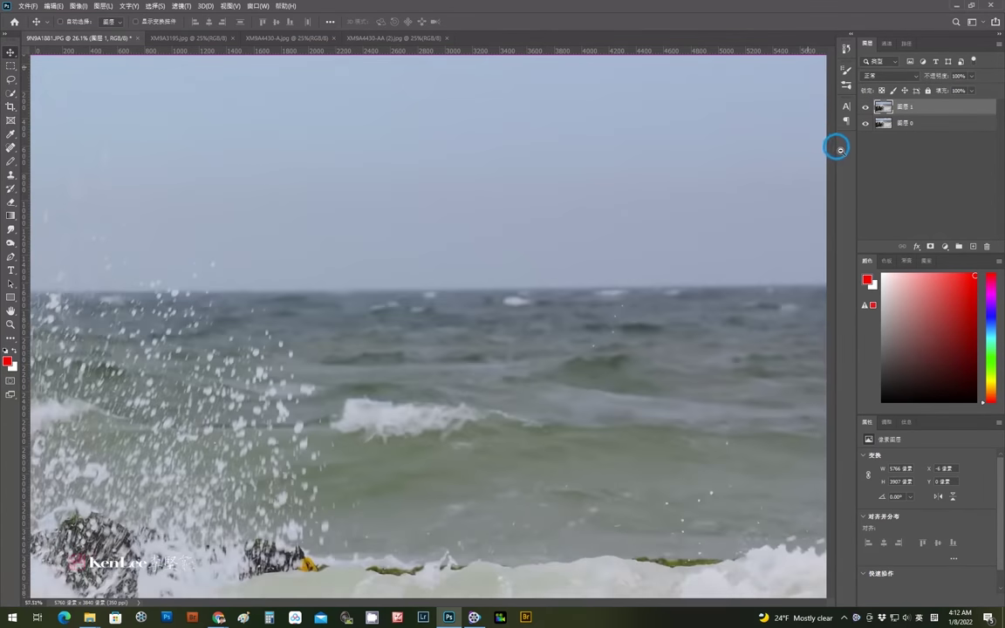
click(865, 107)
click(865, 108)
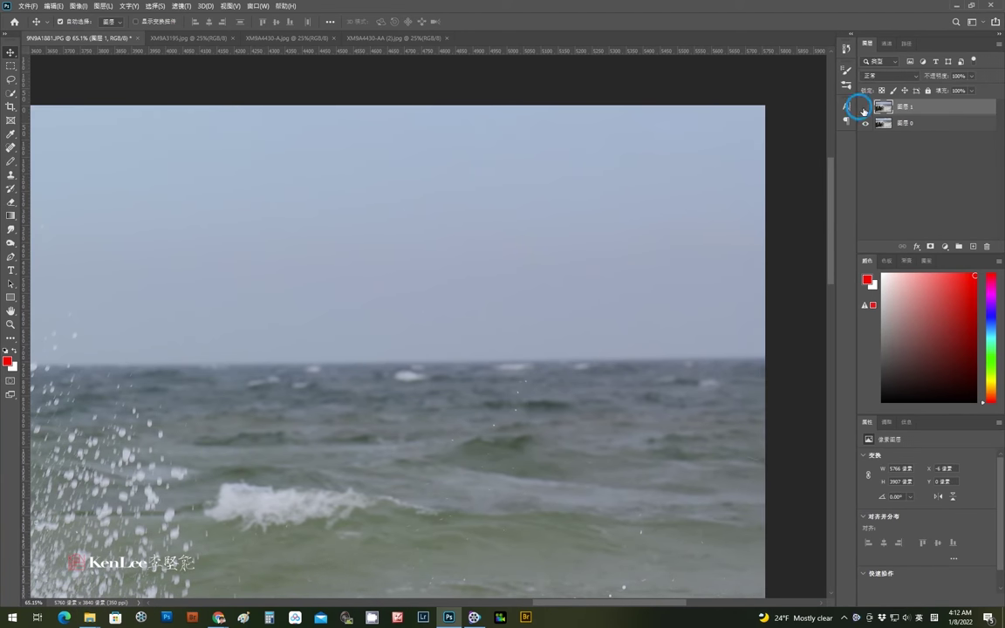
click(865, 109)
click(865, 108)
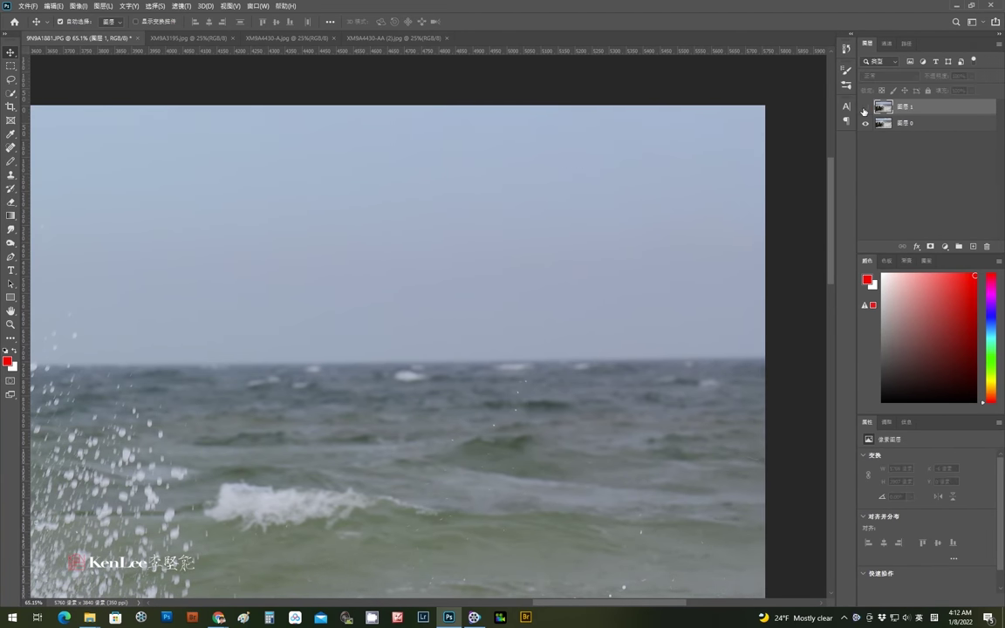
click(865, 109)
click(865, 108)
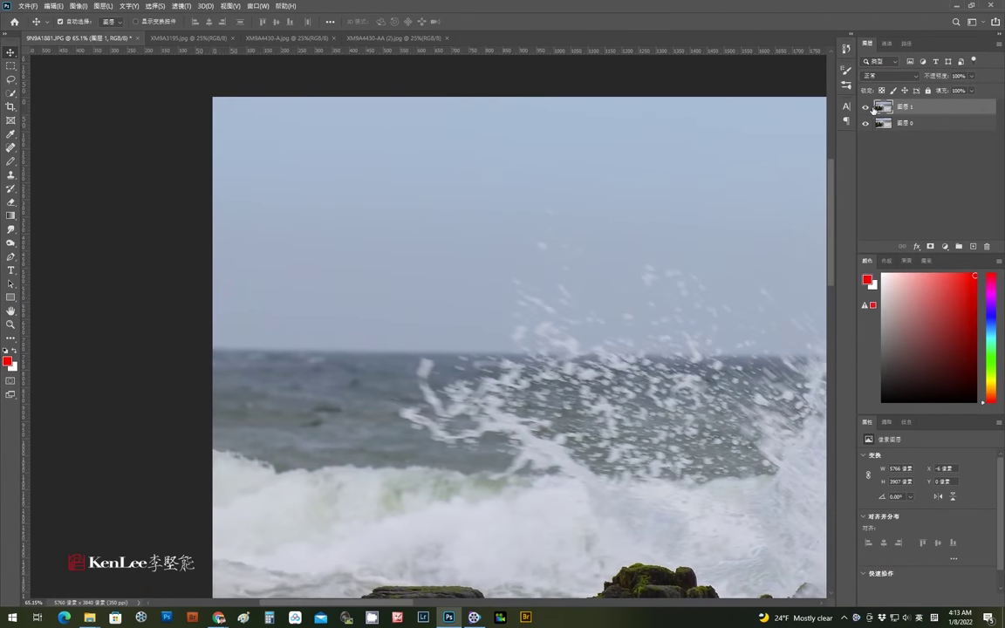
- Compare the wave photo's upper-left corner with and without its filled edge by toggling layer 图层 1
click(866, 107)
click(865, 107)
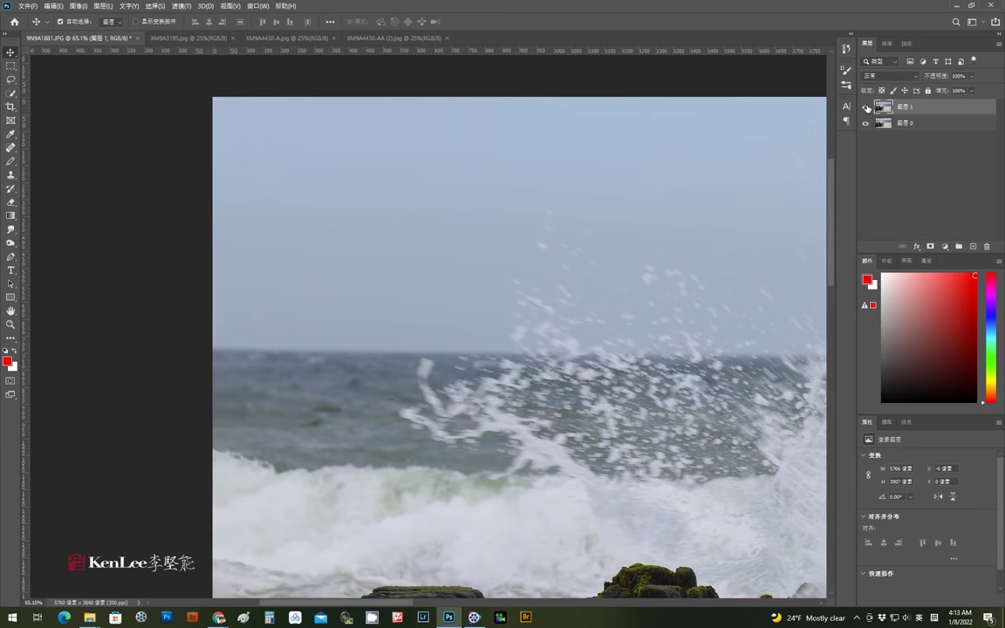
click(866, 107)
click(866, 107)
drag(353, 409, 350, 372)
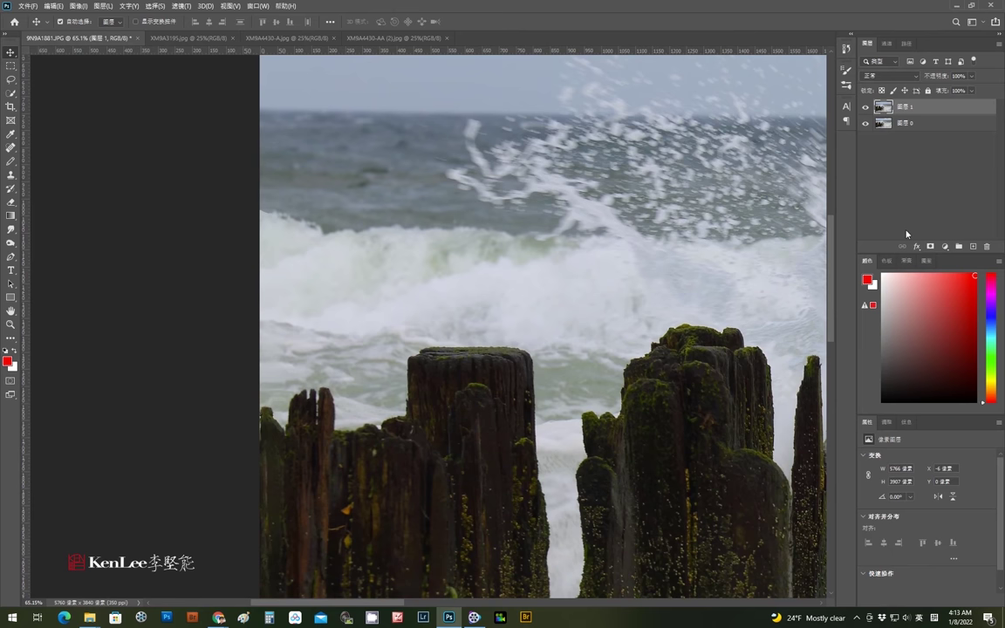
- Compare the left edge beside the wooden posts with and without its fill by toggling layer 图层 1
click(866, 107)
click(866, 105)
click(866, 106)
click(865, 105)
scroll(505, 280, up, 5)
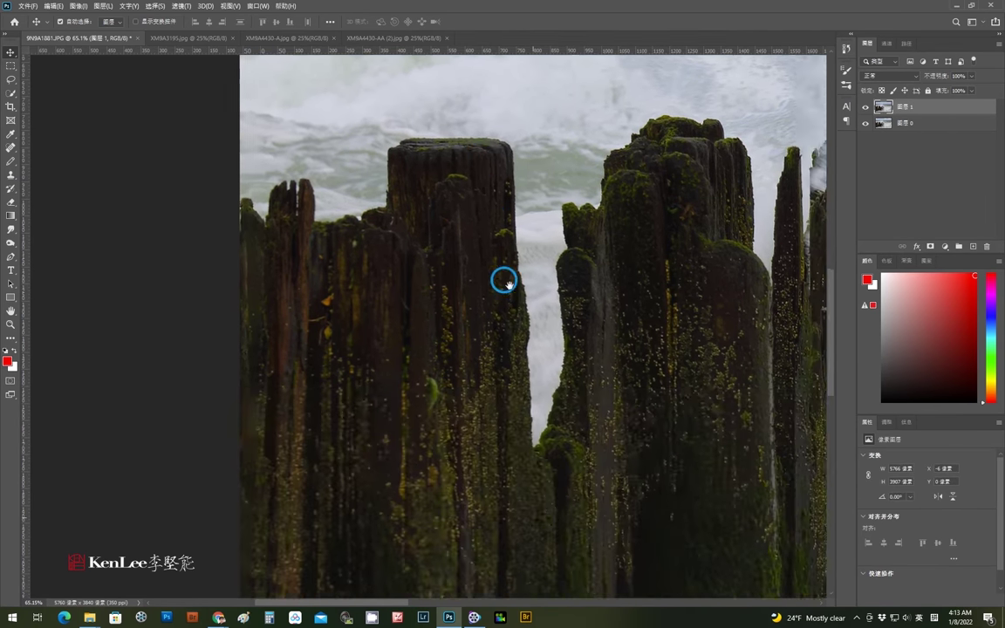
- Compare the wave photo's lower-left corner with and without its filled foam by toggling layer 图层 1
scroll(523, 419, down, 2)
scroll(530, 346, down, 3)
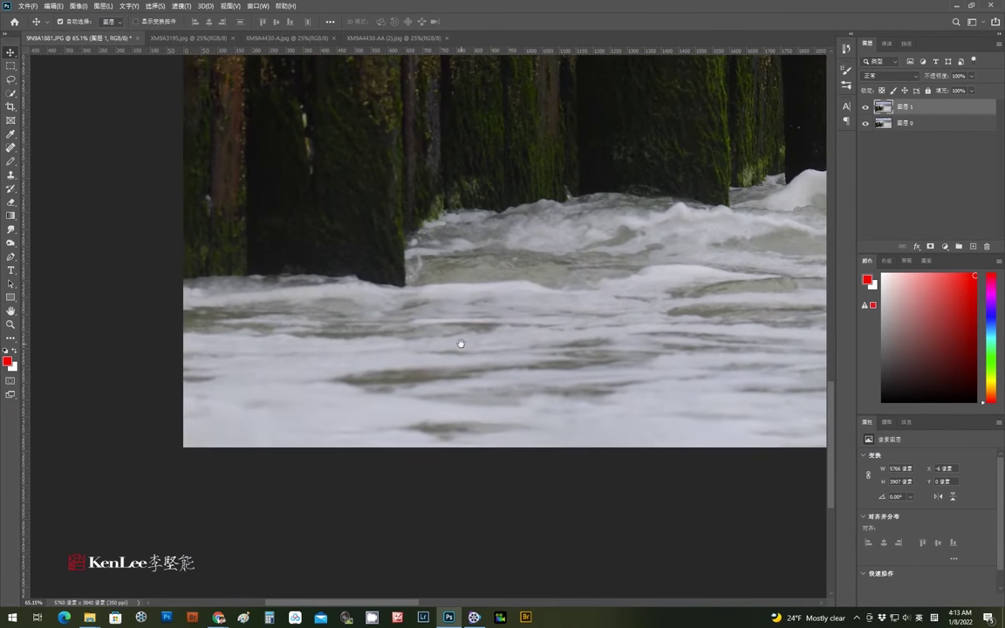
click(866, 106)
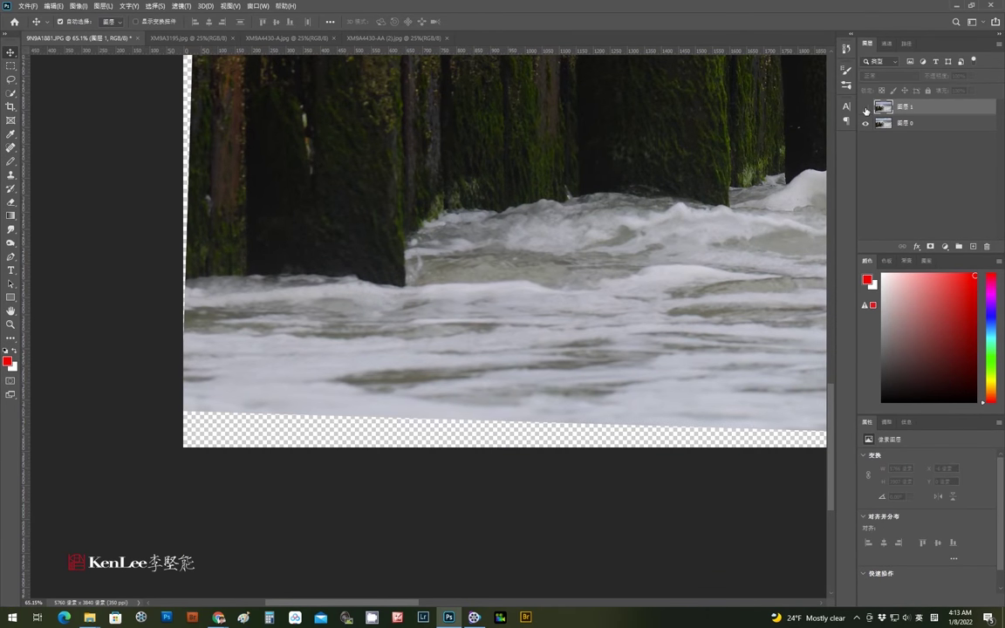
click(865, 106)
click(866, 107)
click(866, 107)
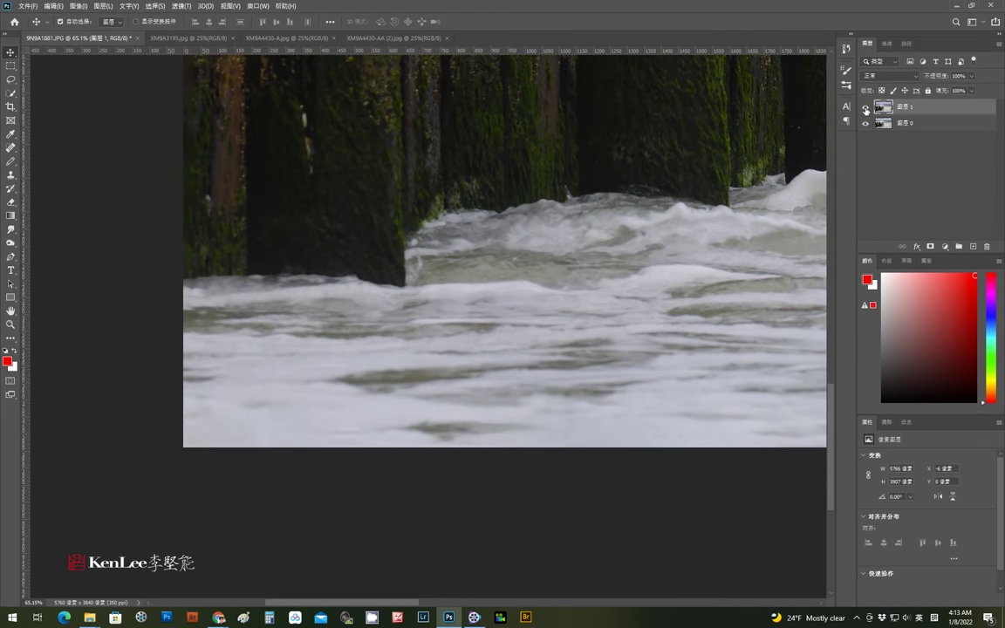
- Examine the filled lower edge, compare the lower-right corner with layer 图层 1 shown and hidden, and review the whole wave photo
drag(505, 314, 251, 327)
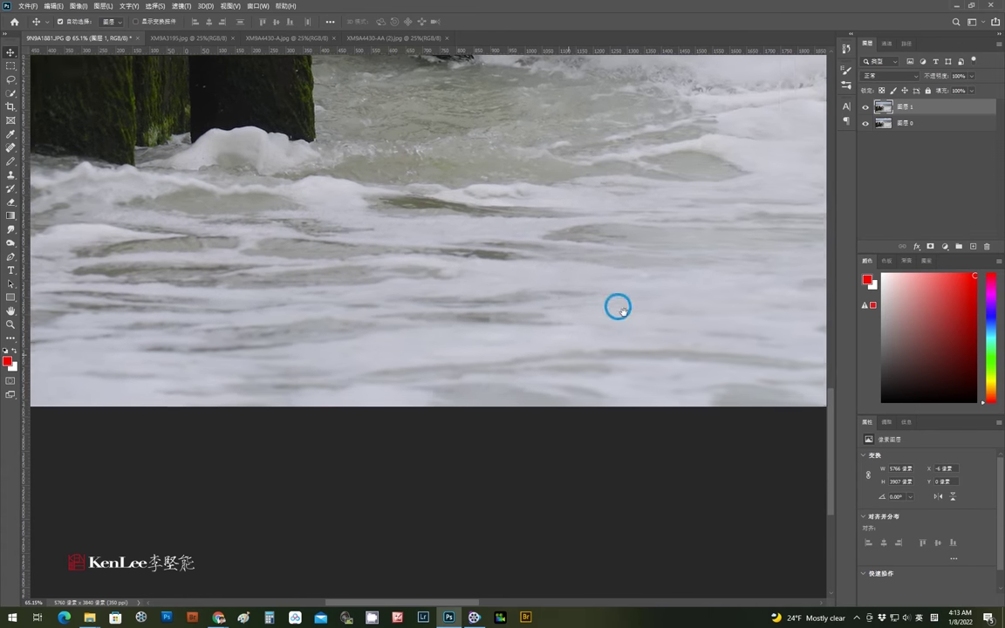
drag(699, 284, 473, 322)
drag(698, 301, 471, 311)
drag(695, 377, 487, 348)
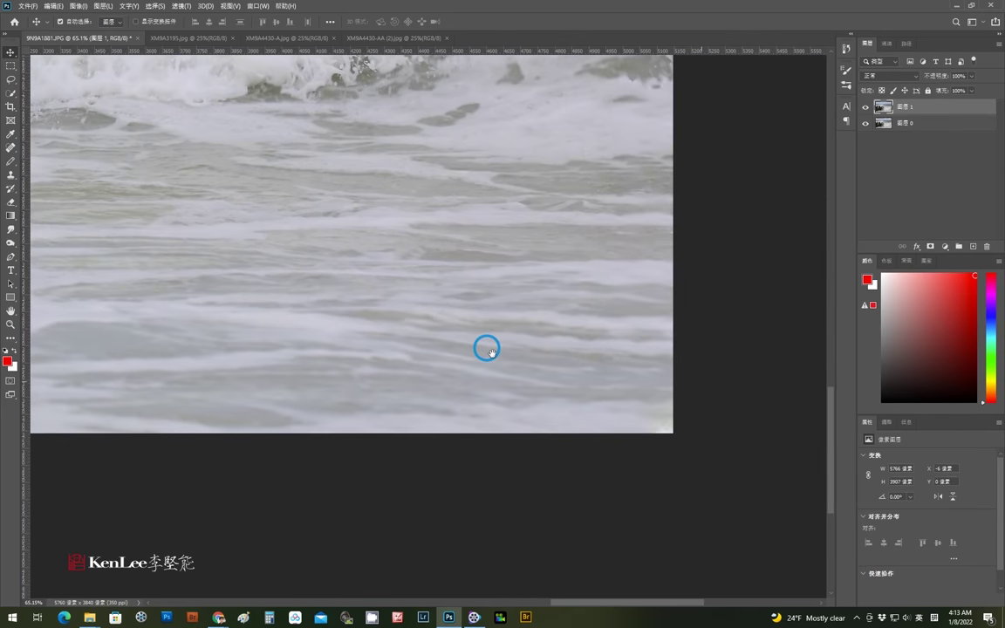
click(865, 107)
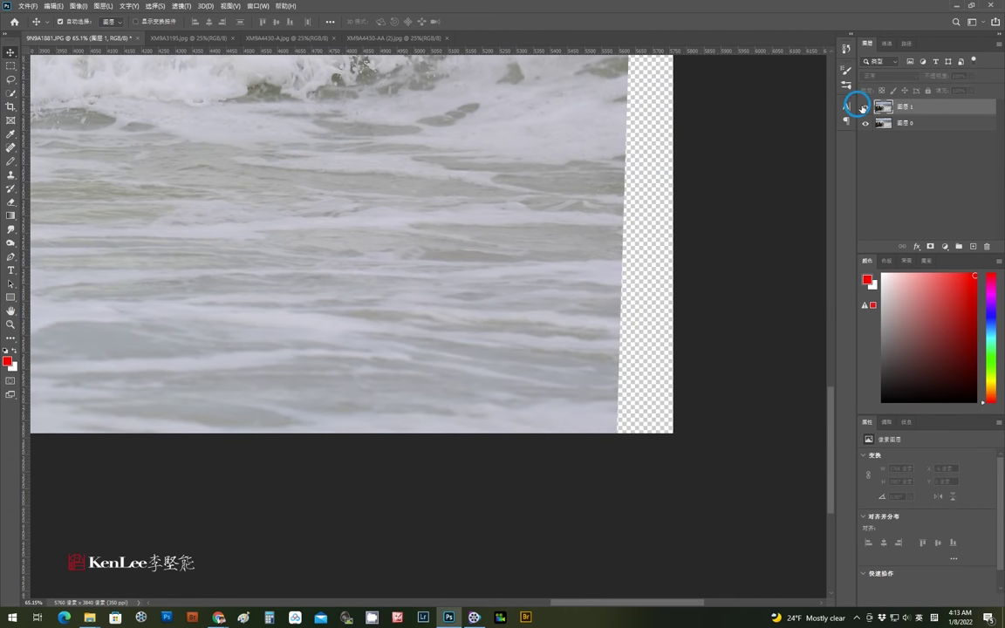
click(865, 107)
click(865, 106)
click(865, 106)
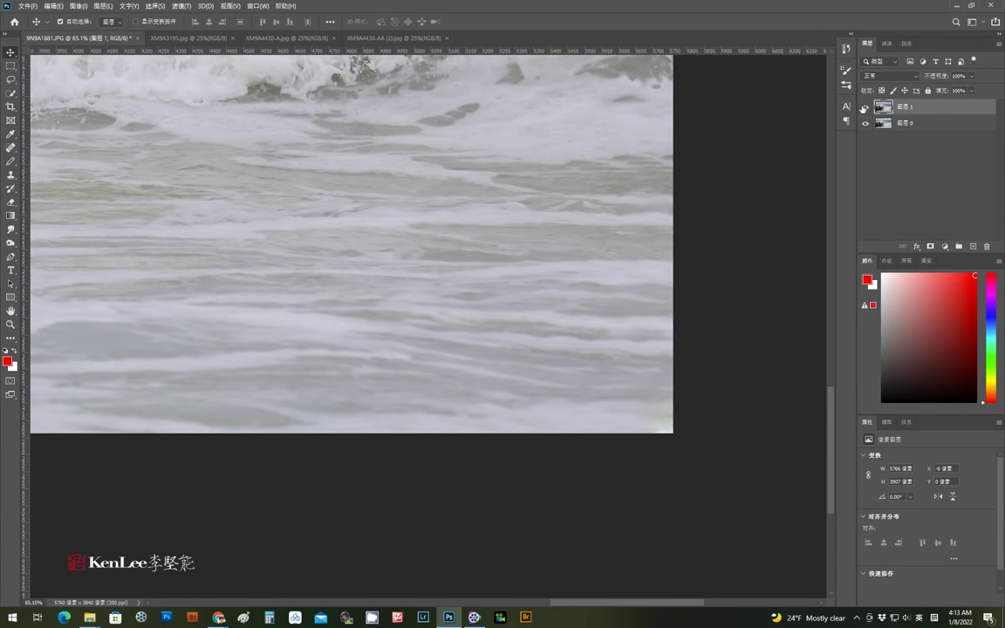
alt+click(355, 207)
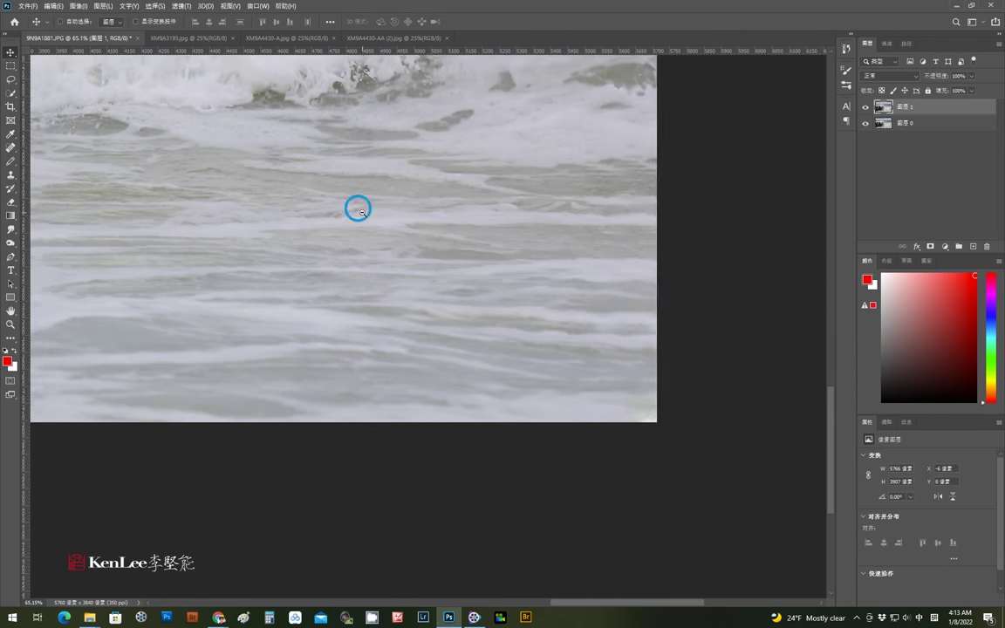
alt+click(356, 208)
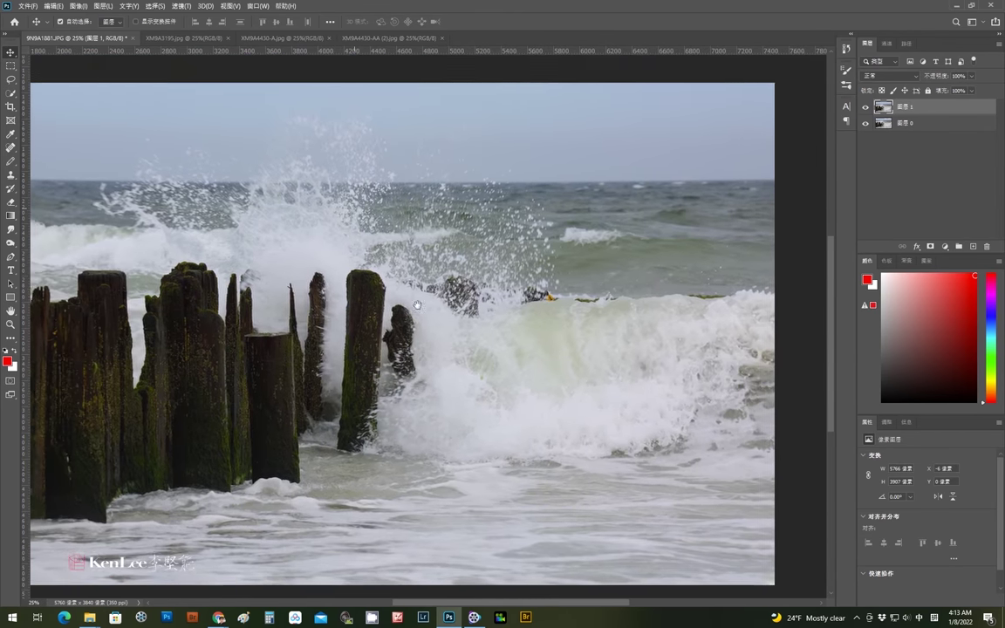
drag(314, 378, 453, 341)
alt+click(511, 269)
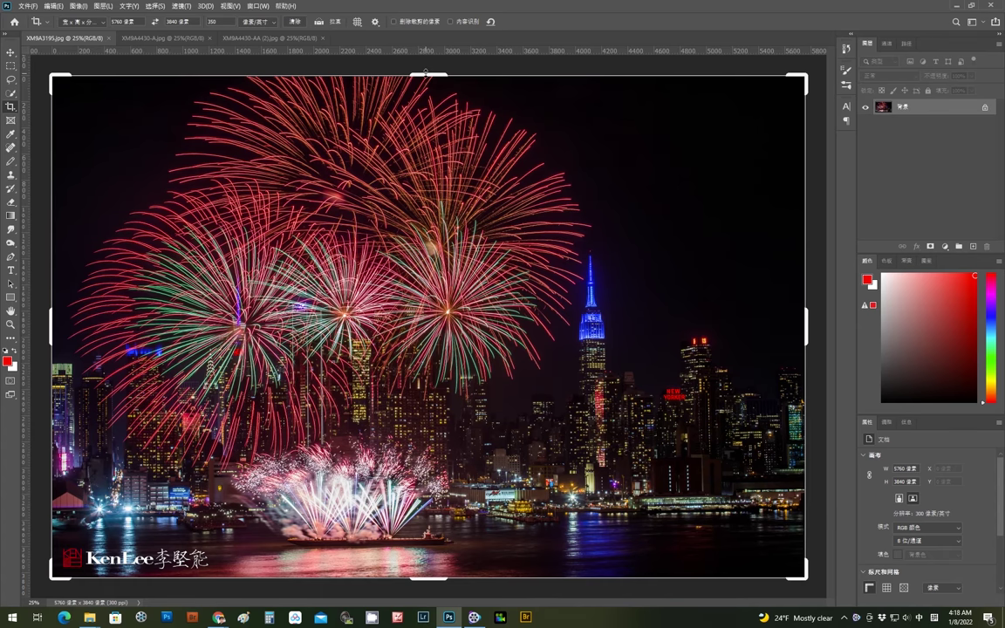
- Try extending the fireworks photo's crop above its upper edge with fixed dimensions, and clear the Crop tool's width, height and resolution
drag(426, 73, 420, 50)
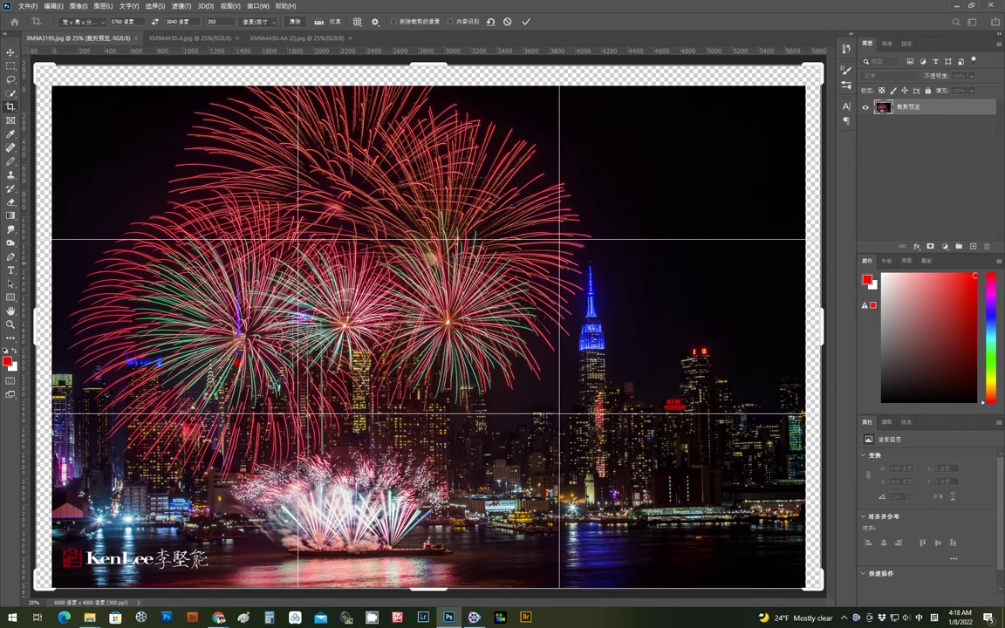
key(Return)
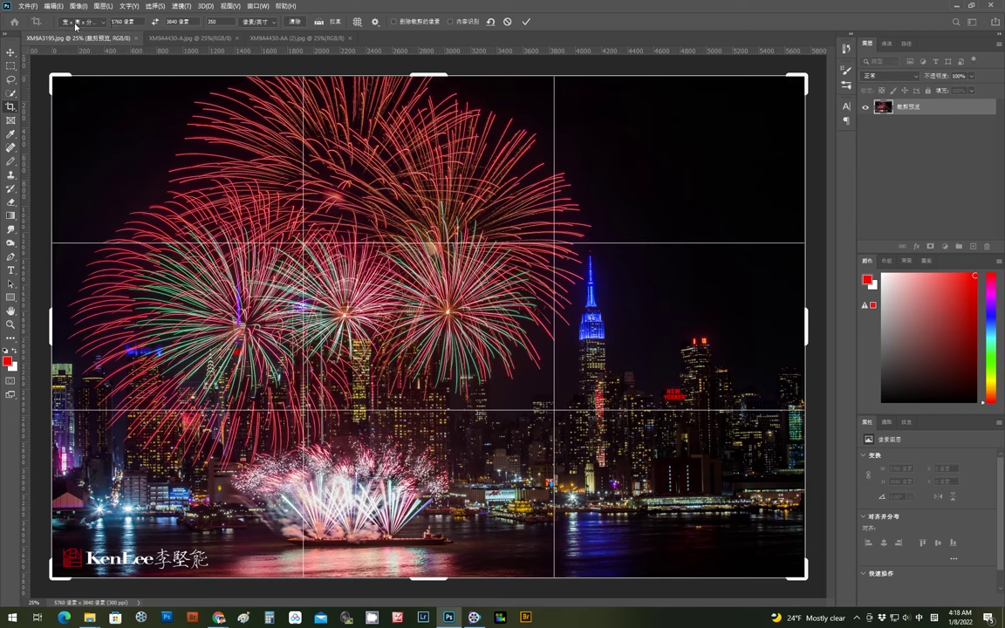
click(296, 22)
- Extend the crop freely above and left of the fireworks photo to about 5952 × 4040 pixels and apply it with Content-Aware (内容识别) on
drag(432, 75, 424, 59)
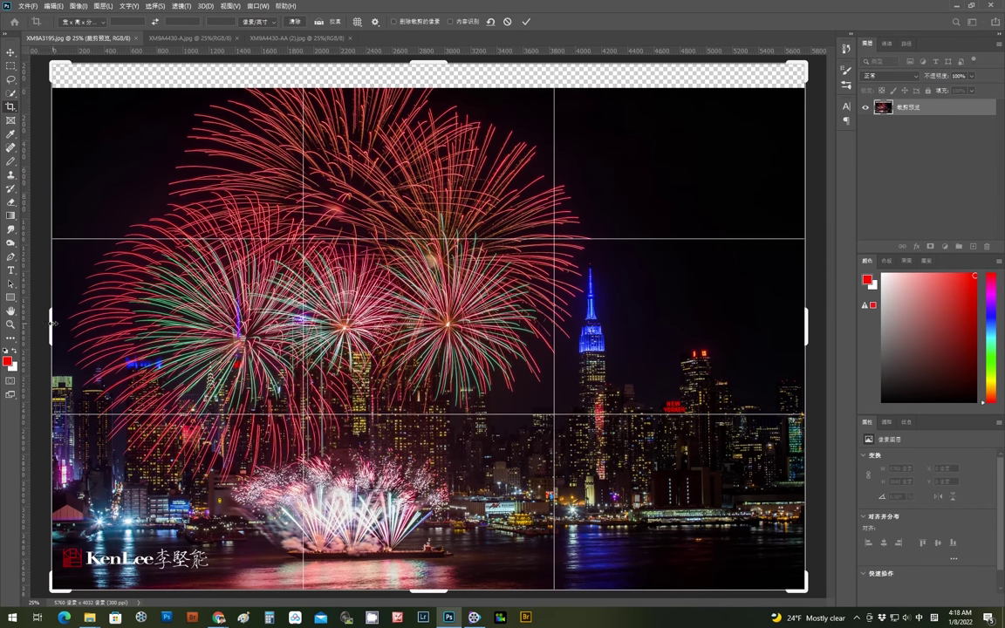
drag(51, 322, 32, 319)
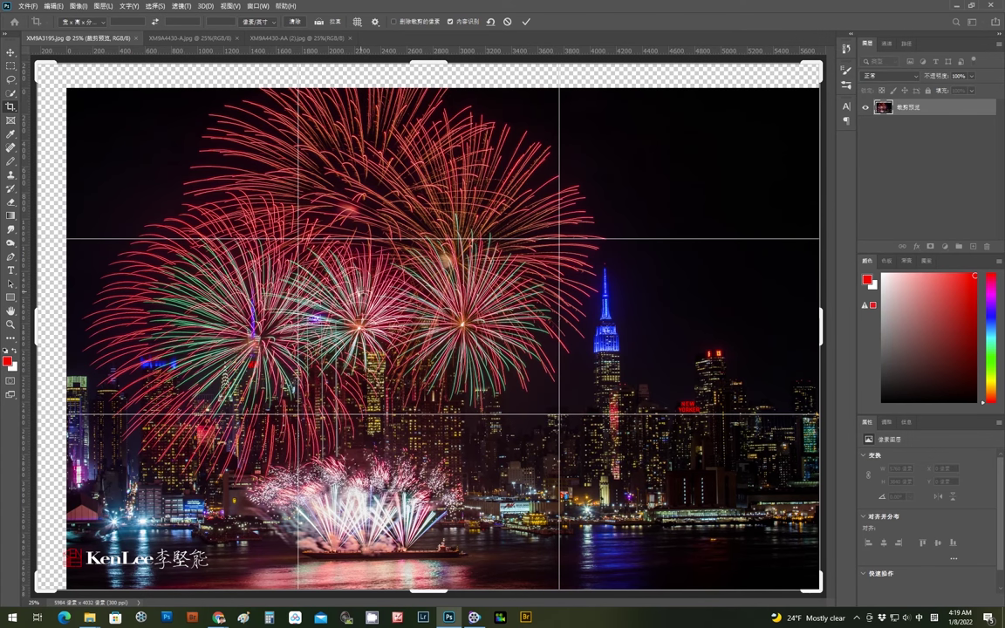
key(Return)
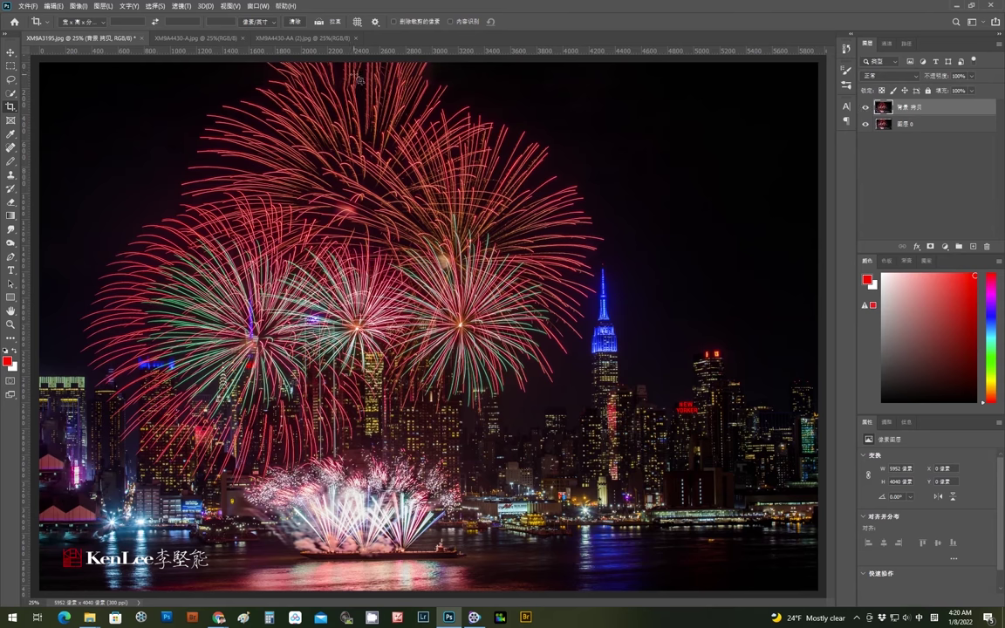
- Compare the fireworks photo with and without its filled edges by toggling layer 背景 拷贝, including a close view of the left-edge buildings
click(865, 108)
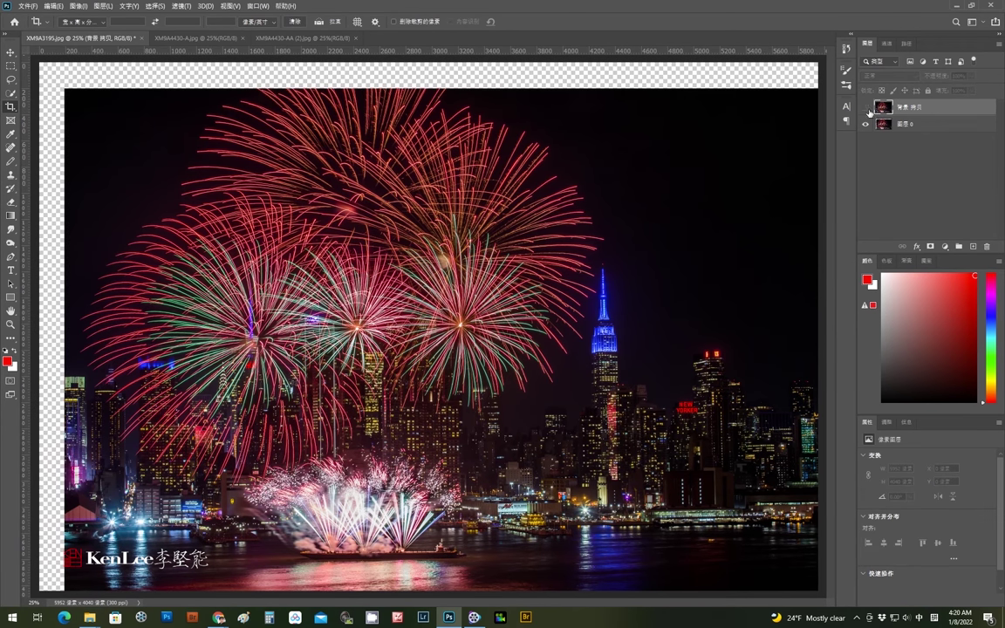
click(865, 107)
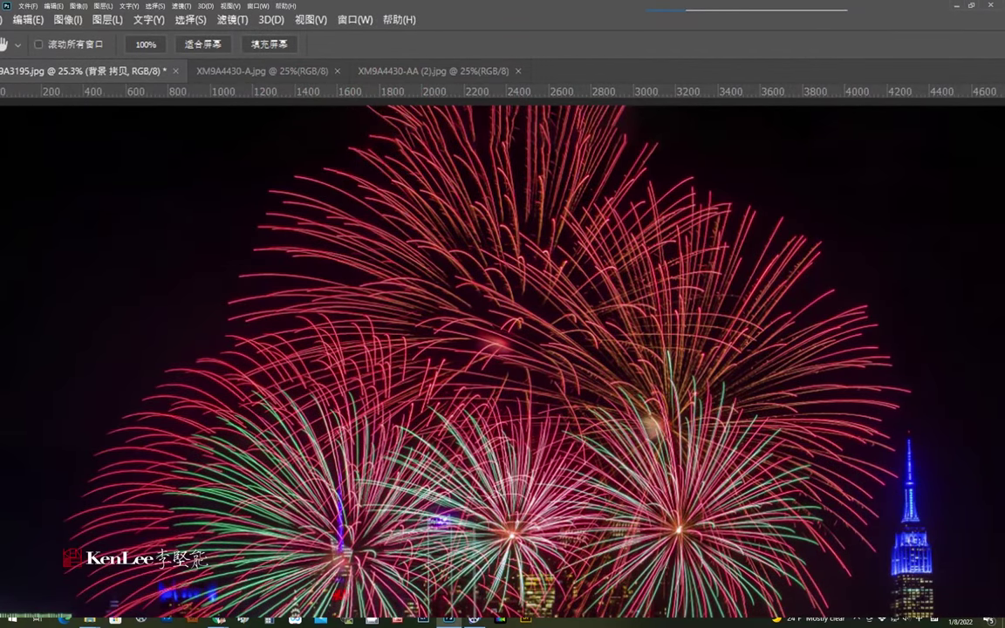
key(z)
click(219, 369)
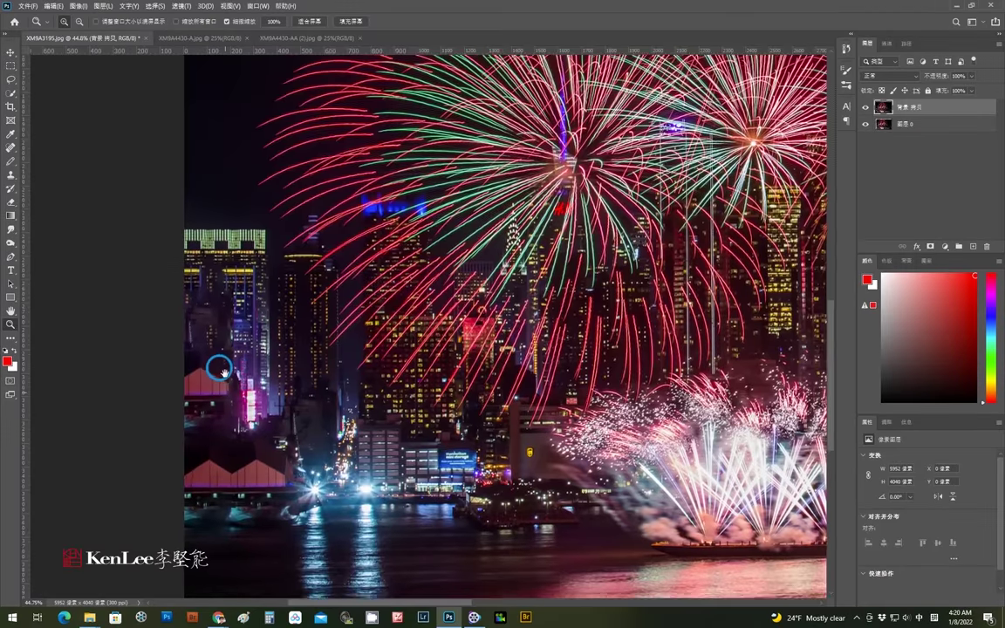
click(866, 108)
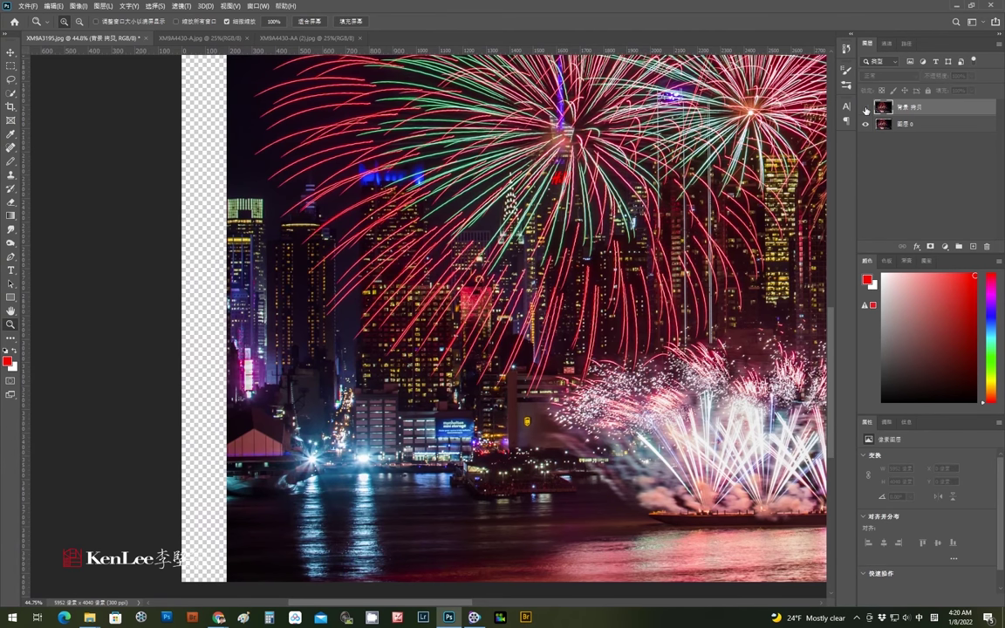
click(866, 108)
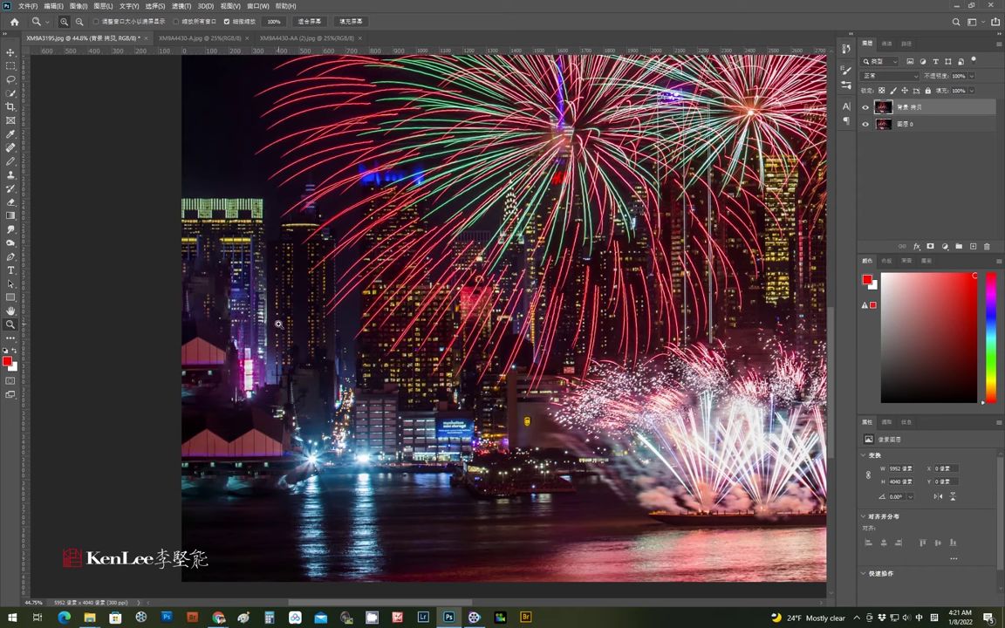
- Extend the seascape photo's crop upward to about 5760 × 4043 pixels and apply it with Delete Cropped Pixels and Content-Aware on
click(11, 106)
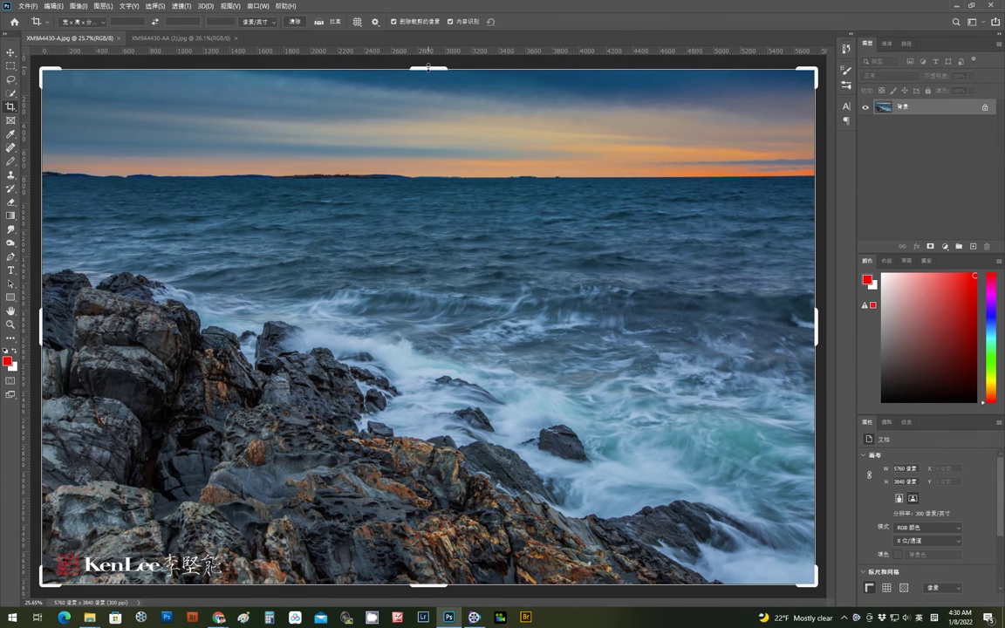
mouse_move(428, 68)
mouse_down()
mouse_move(421, 48)
mouse_move(422, 58)
mouse_up()
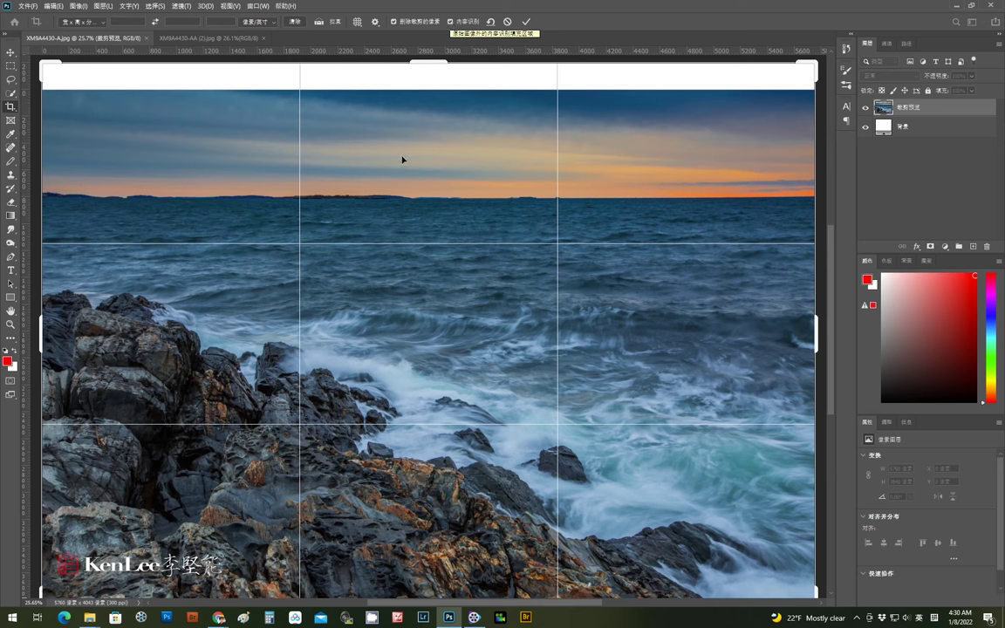
key(Return)
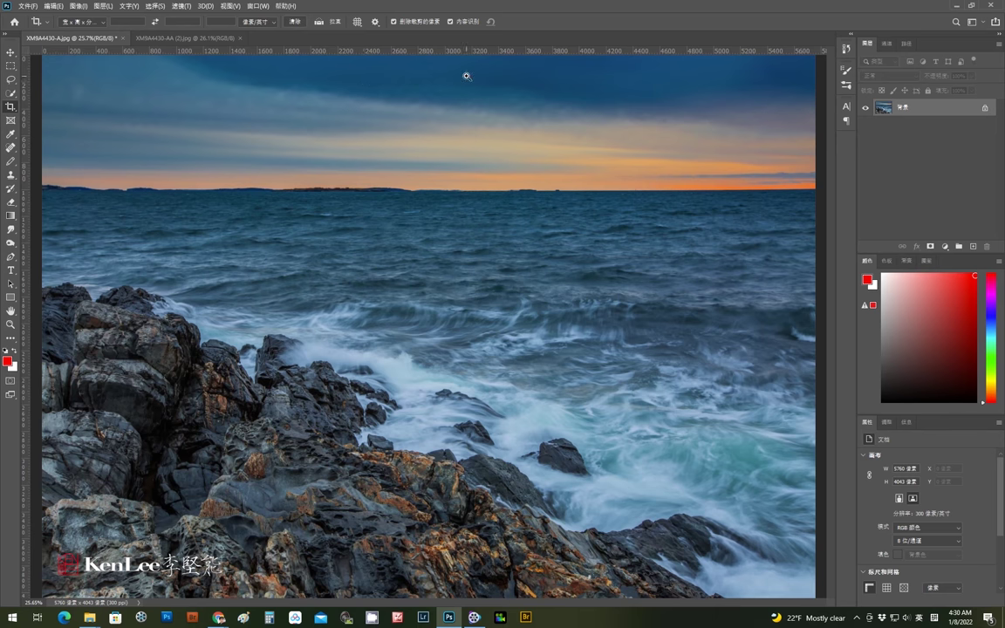
- Examine the content-aware filled sky along the seascape's upper edge from corner to corner
drag(467, 74, 496, 157)
drag(539, 125, 260, 256)
drag(611, 254, 489, 231)
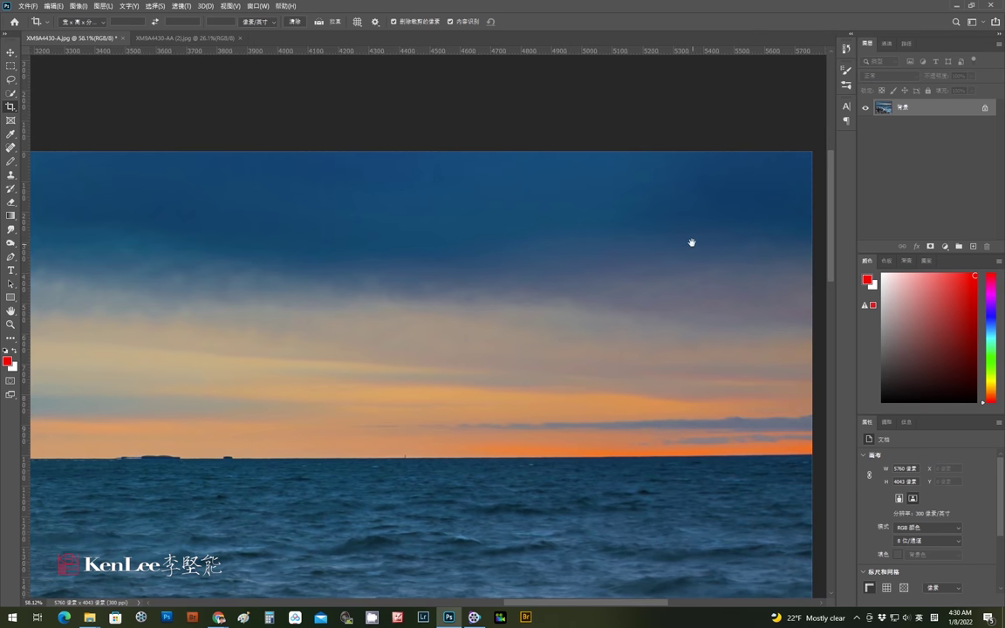
drag(357, 262, 539, 243)
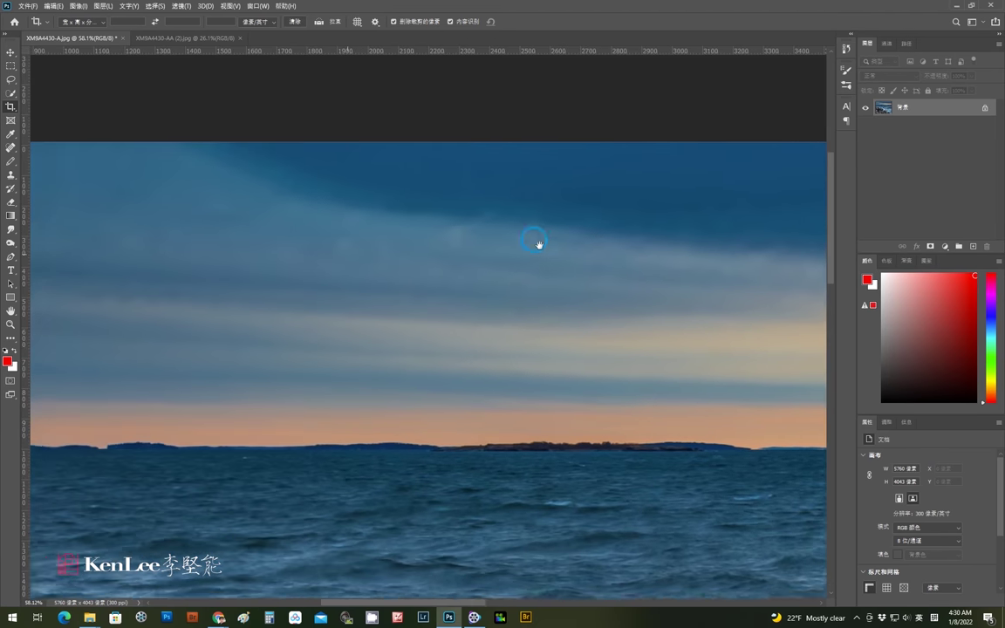
drag(384, 225, 463, 223)
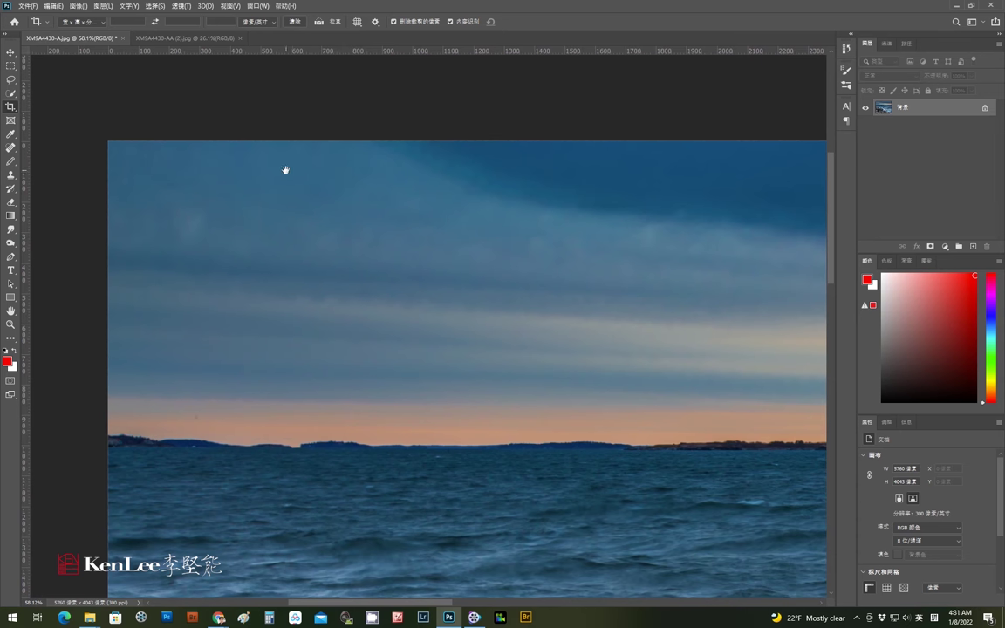
drag(447, 233, 404, 205)
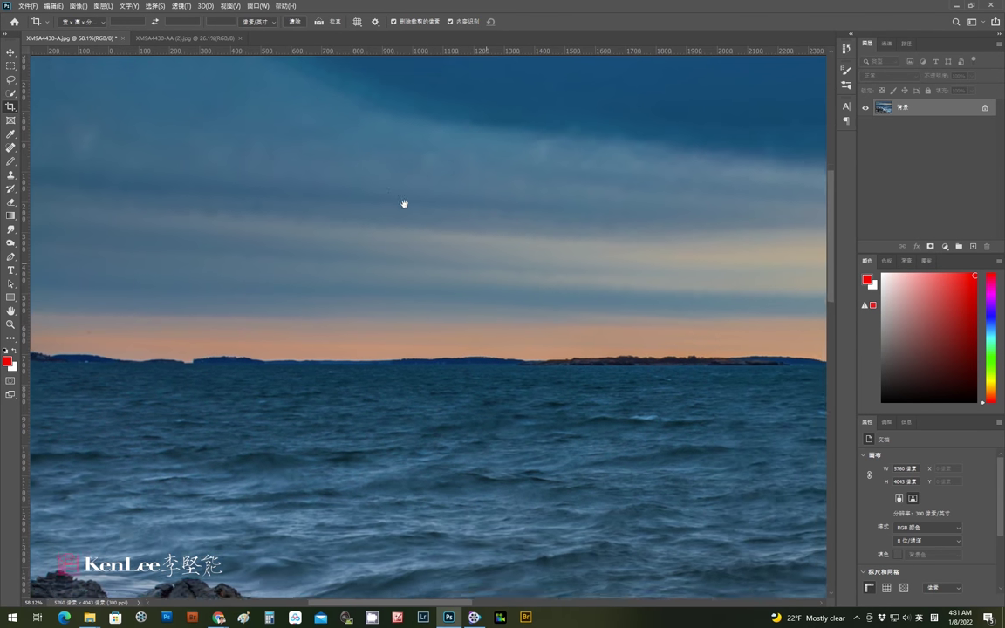
alt+click(489, 191)
alt+click(514, 189)
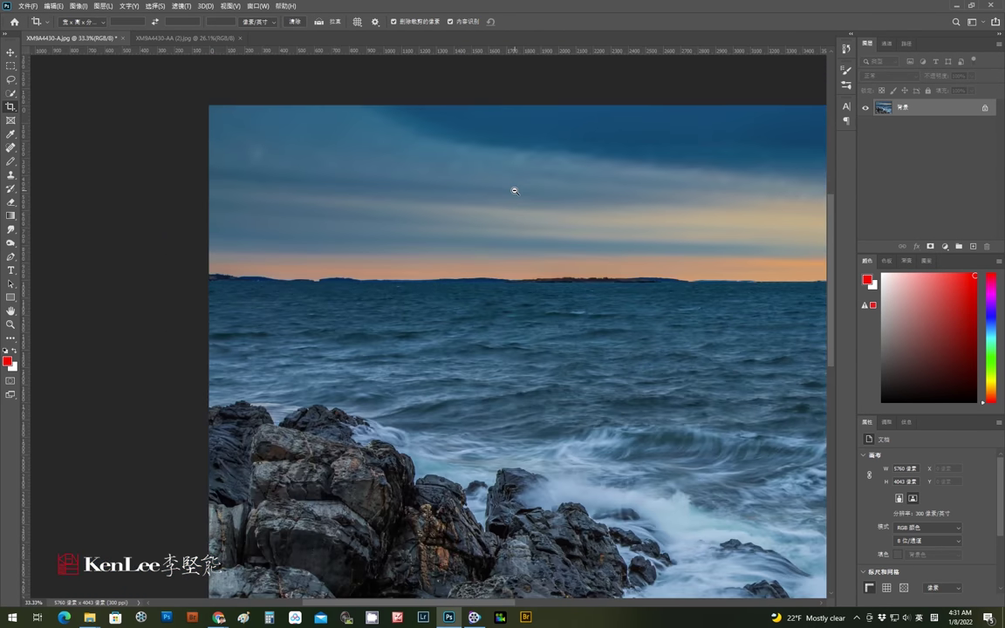
- Inspect the remaining filled sky across the sunset side of XM9A4430-A.jpg, then review the whole extended seascape
drag(617, 182, 404, 193)
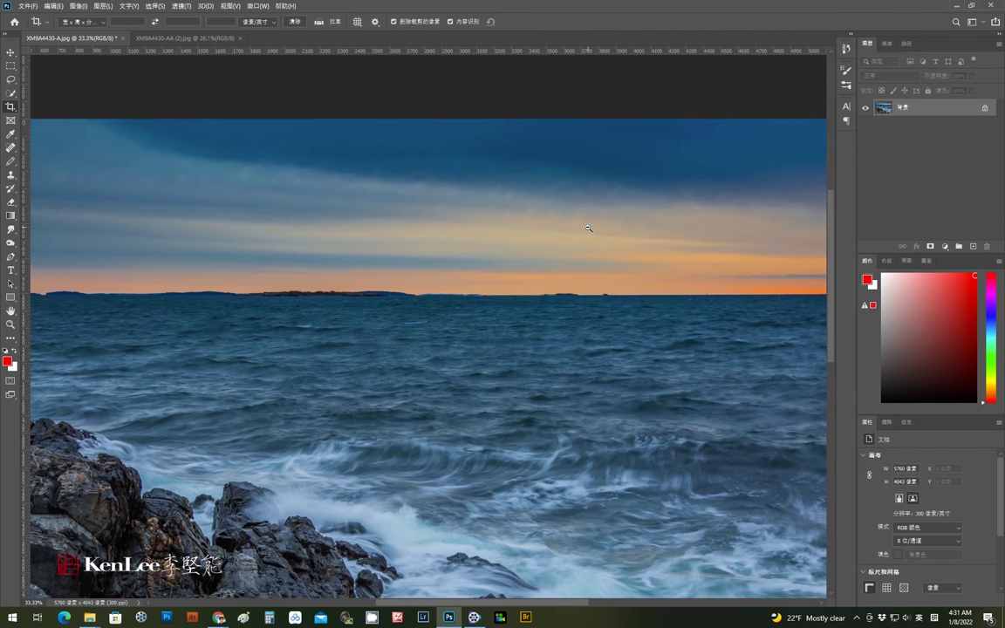
alt+click(588, 228)
drag(526, 280, 523, 240)
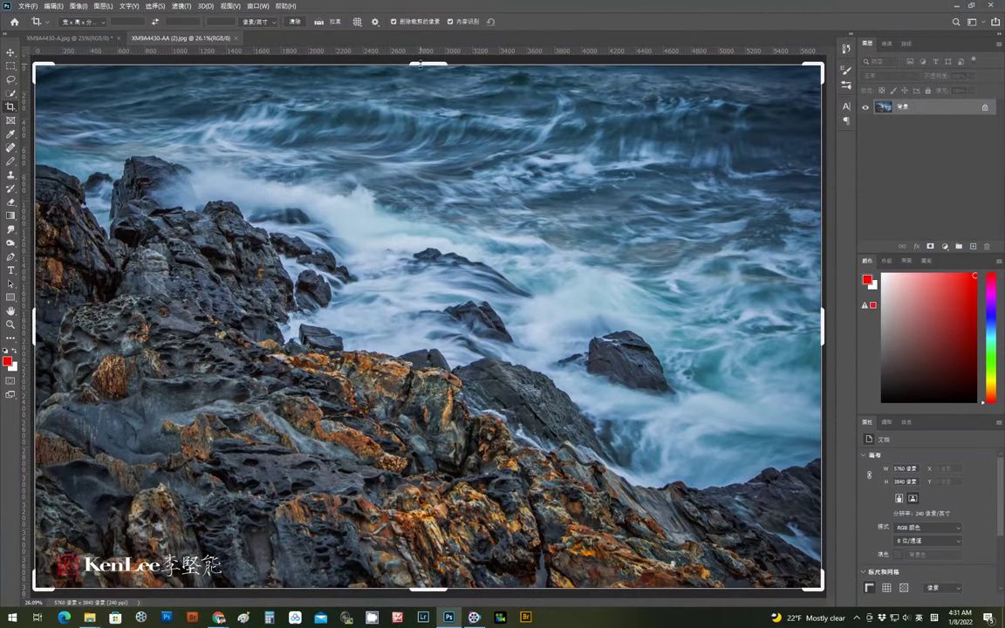
- Extend the crop of XM9A4430-AA (2).jpg upward to about 5760 × 4173 pixels and apply it with Delete Cropped Pixels and Content-Aware on
mouse_move(428, 64)
mouse_down()
mouse_move(420, 43)
mouse_move(426, 59)
mouse_up()
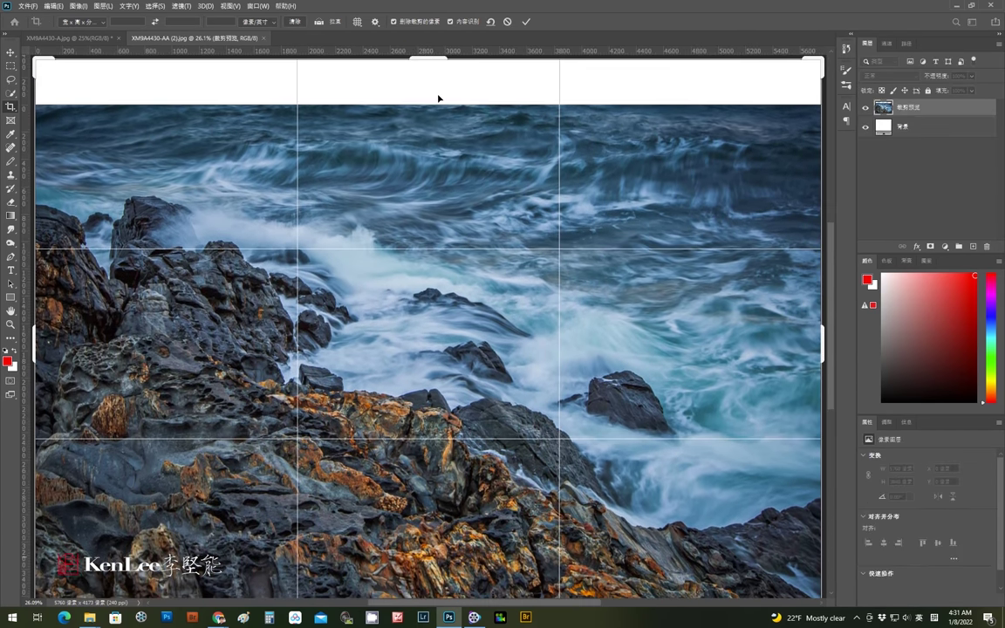
key(Return)
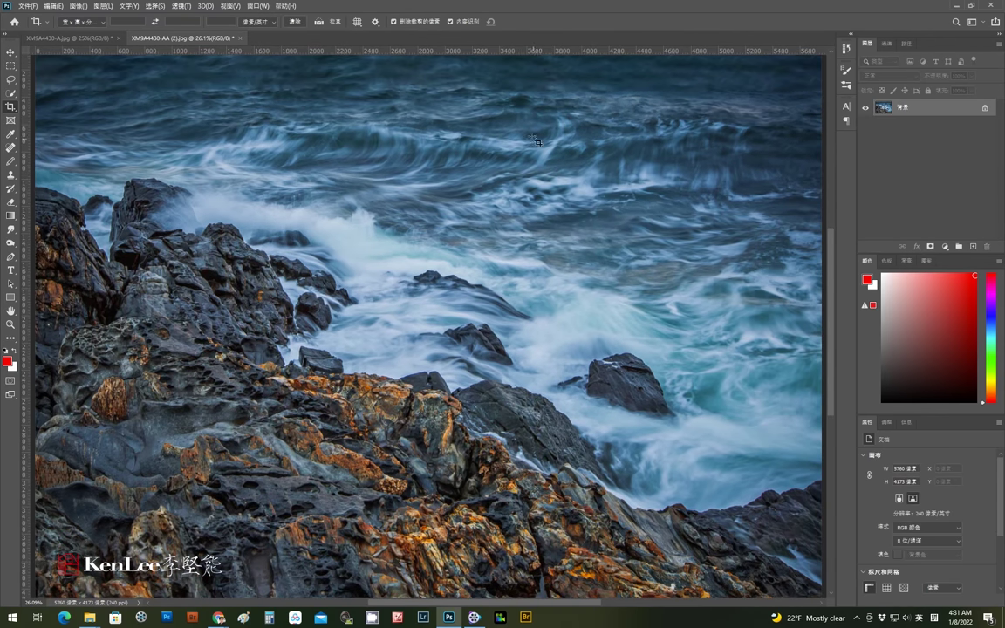
- Examine the content-aware filled water along the upper edge of the rocky coast photo, both close up and as a whole
drag(494, 114, 460, 189)
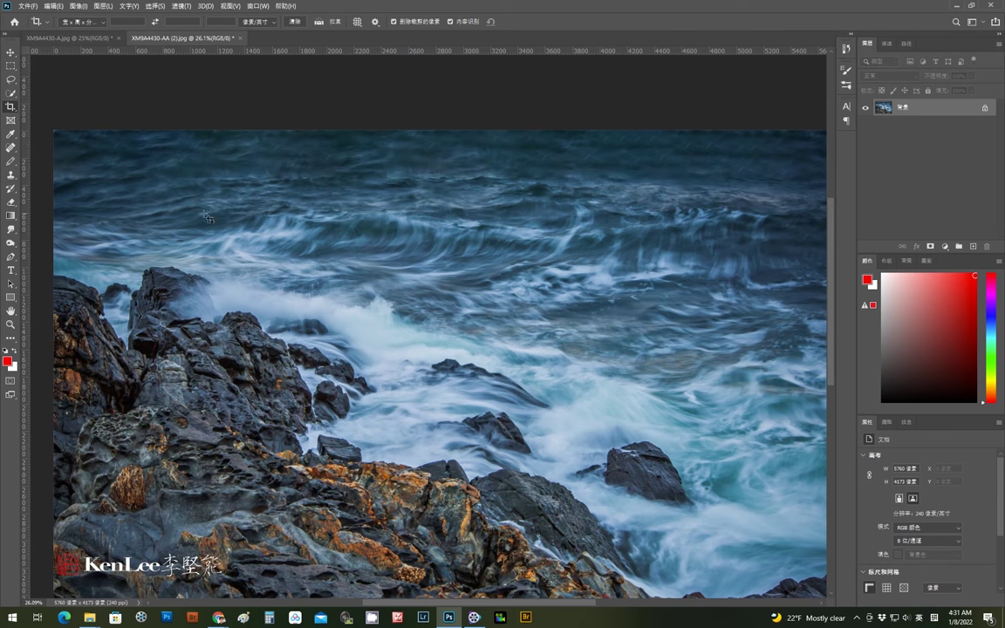
key(z)
drag(565, 139, 629, 209)
alt+click(610, 227)
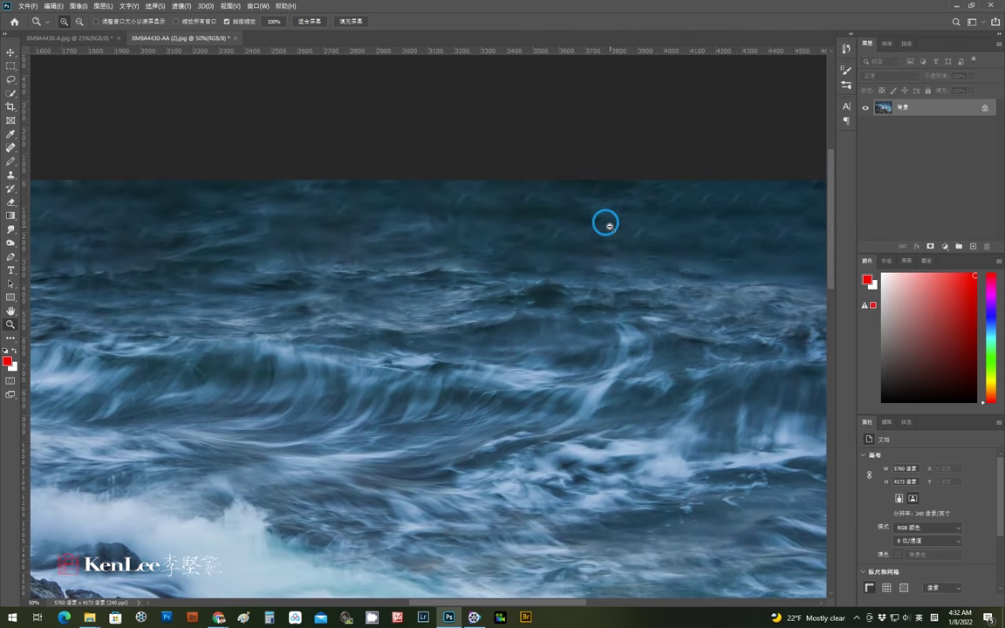
alt+click(611, 223)
alt+click(612, 240)
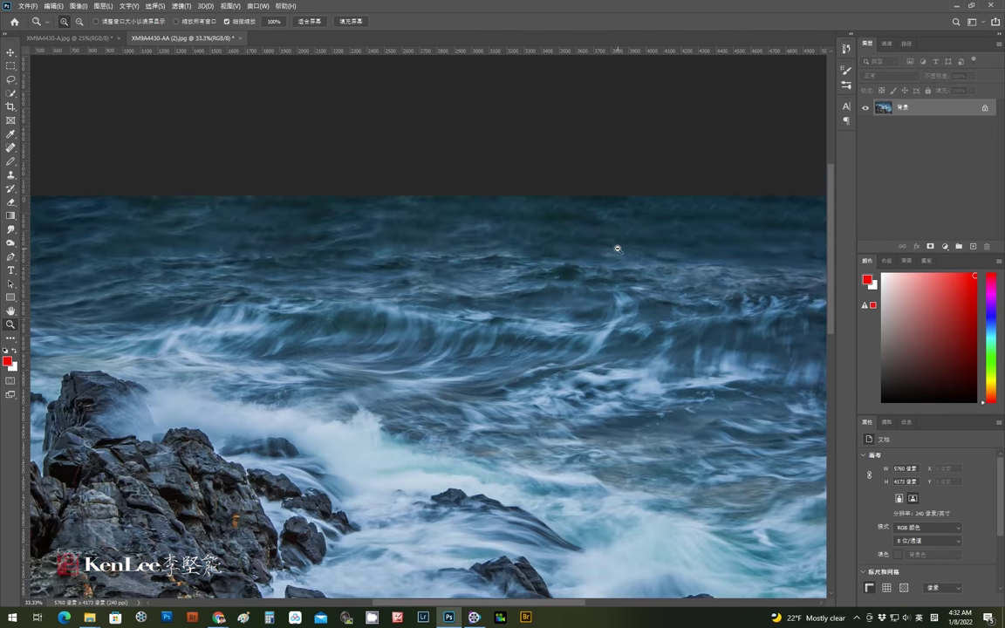
drag(513, 343, 579, 224)
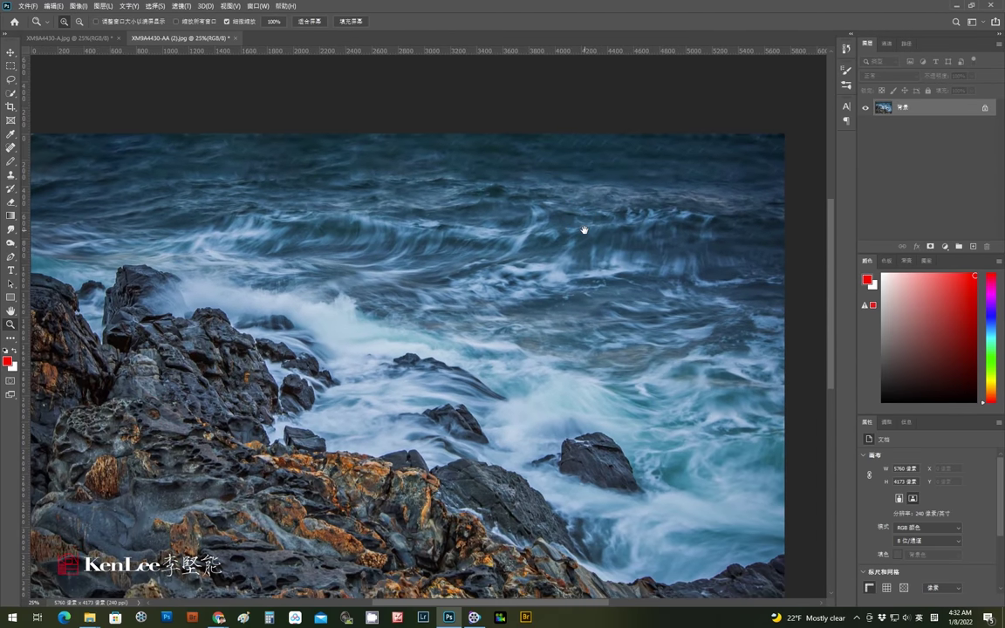
drag(389, 246, 406, 210)
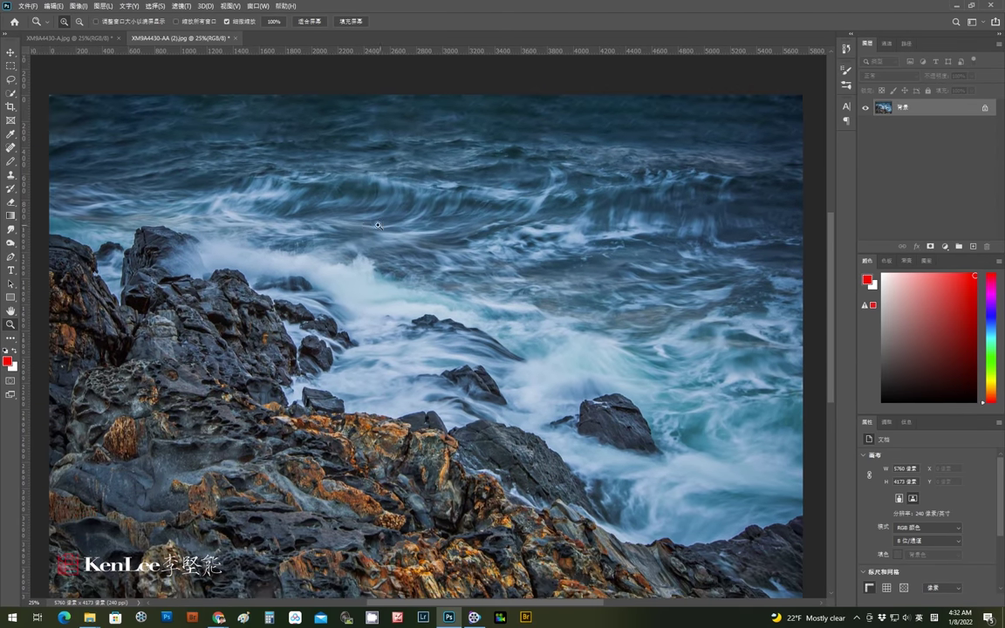
- Straighten 9N9A4458.jpg with the Crop tool along the line from the lighthouse to its reflection, tighten the crop, and apply it
click(10, 106)
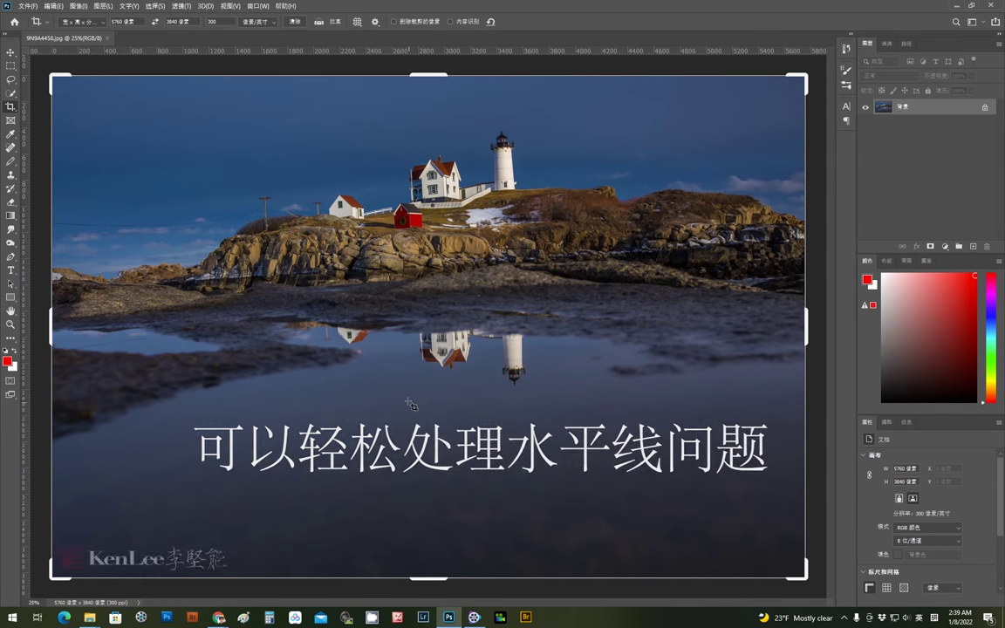
click(321, 24)
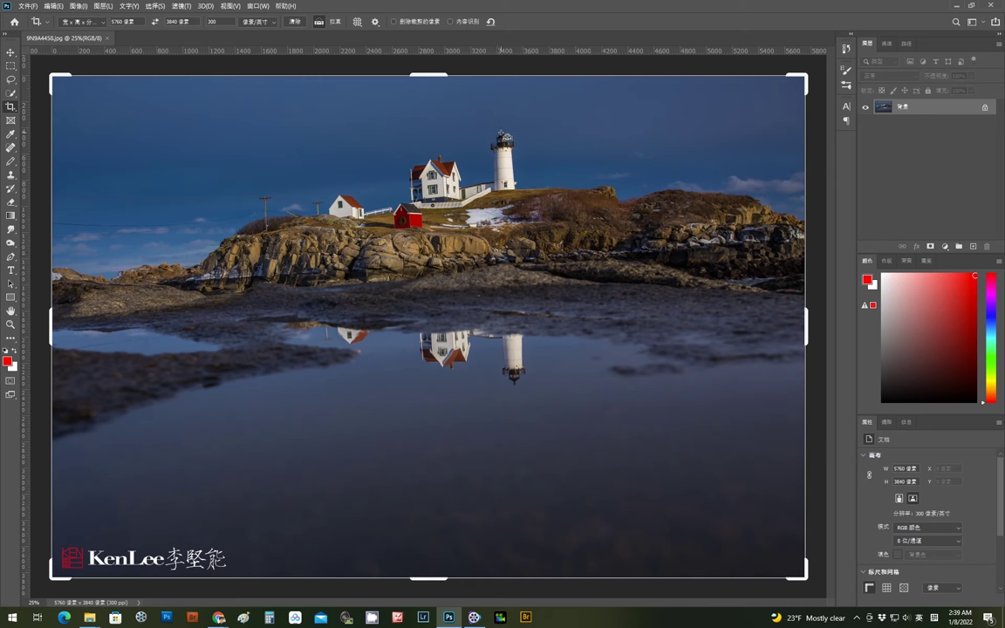
drag(501, 134, 518, 409)
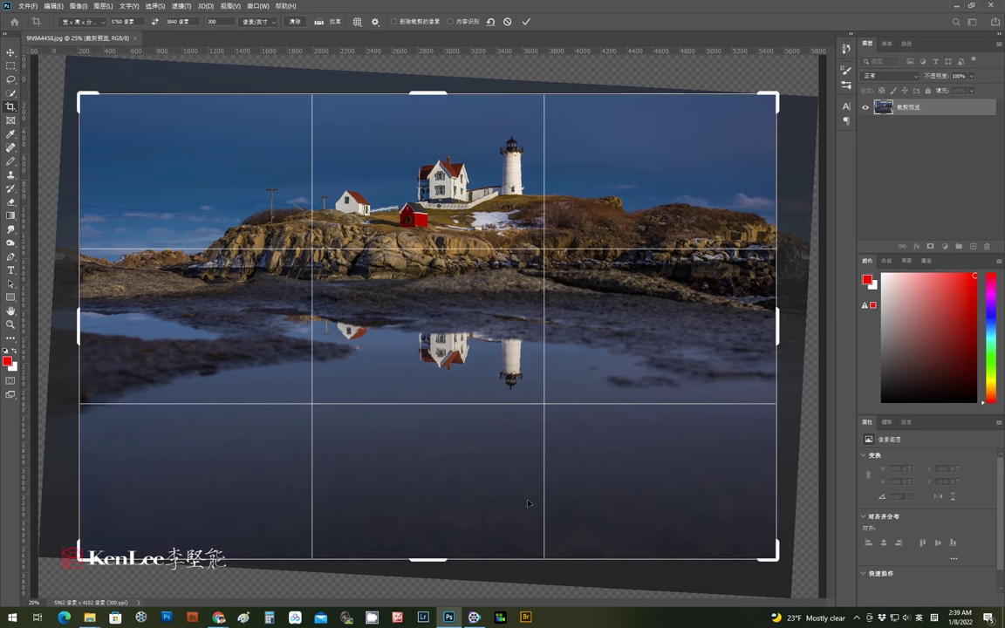
drag(437, 559, 425, 520)
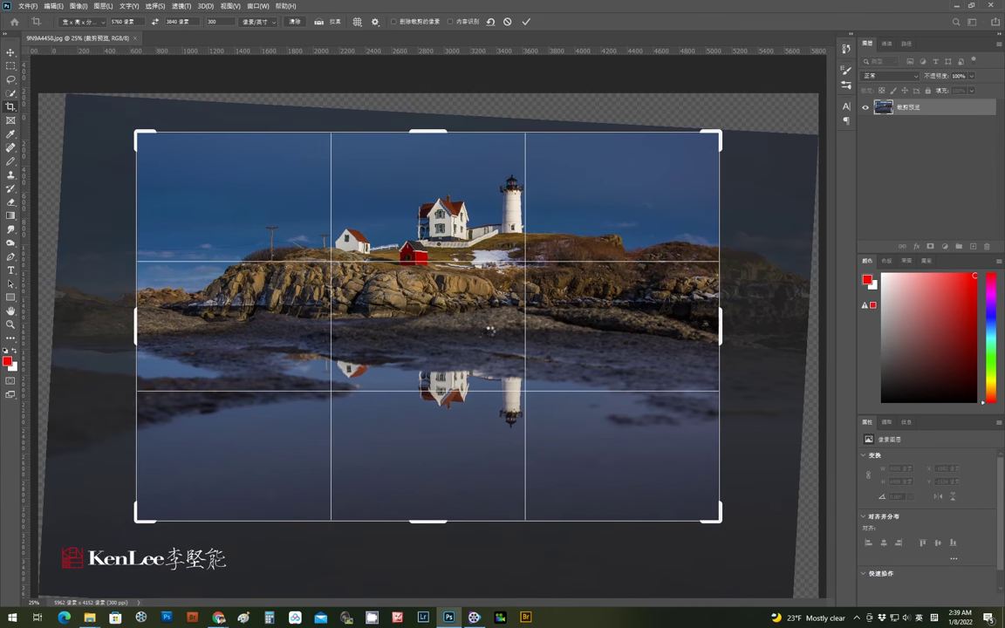
key(Return)
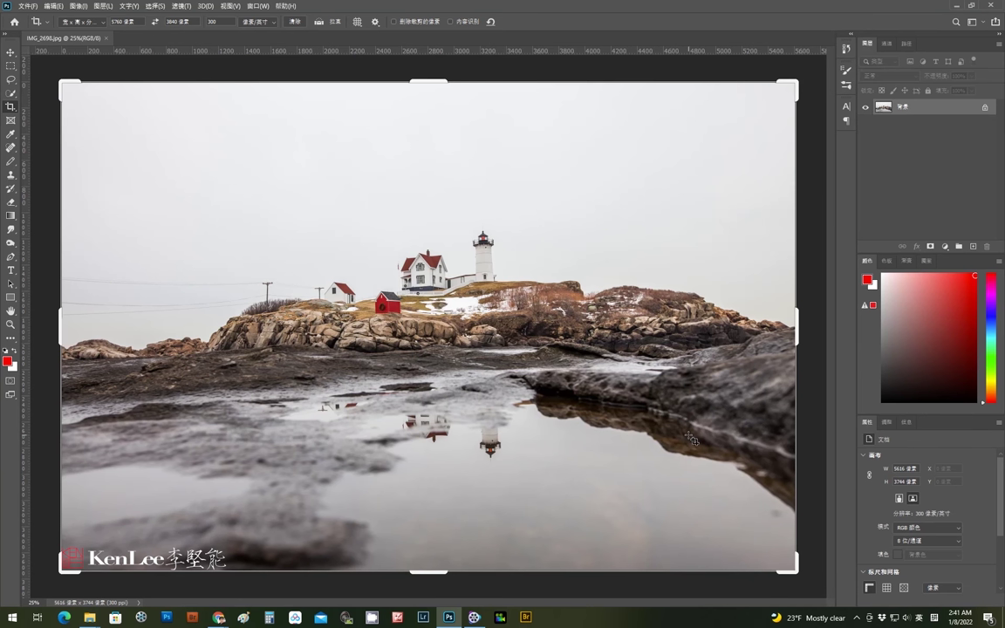
- Straighten IMG_2698.jpg along the lighthouse and its reflection, tighten the crop closely around the island and reflection, and apply it
click(319, 23)
drag(482, 229, 498, 504)
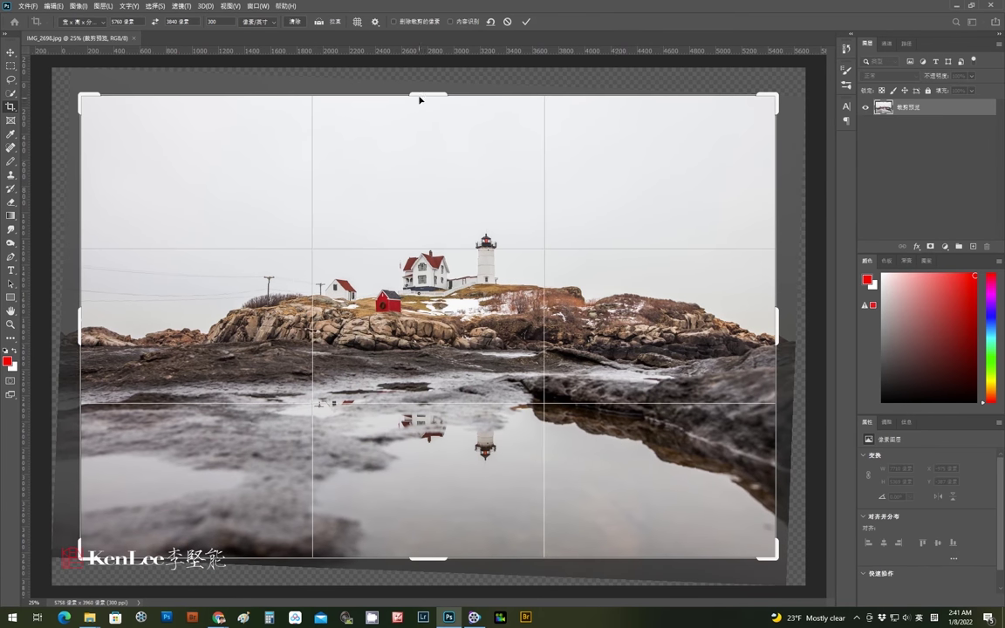
drag(427, 96, 435, 145)
drag(428, 505, 383, 386)
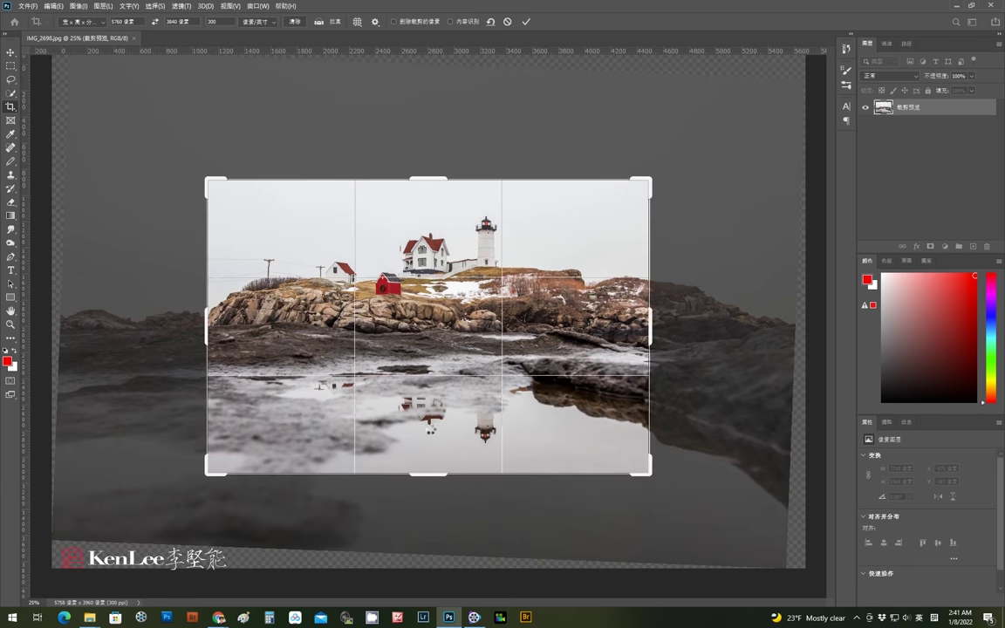
key(Return)
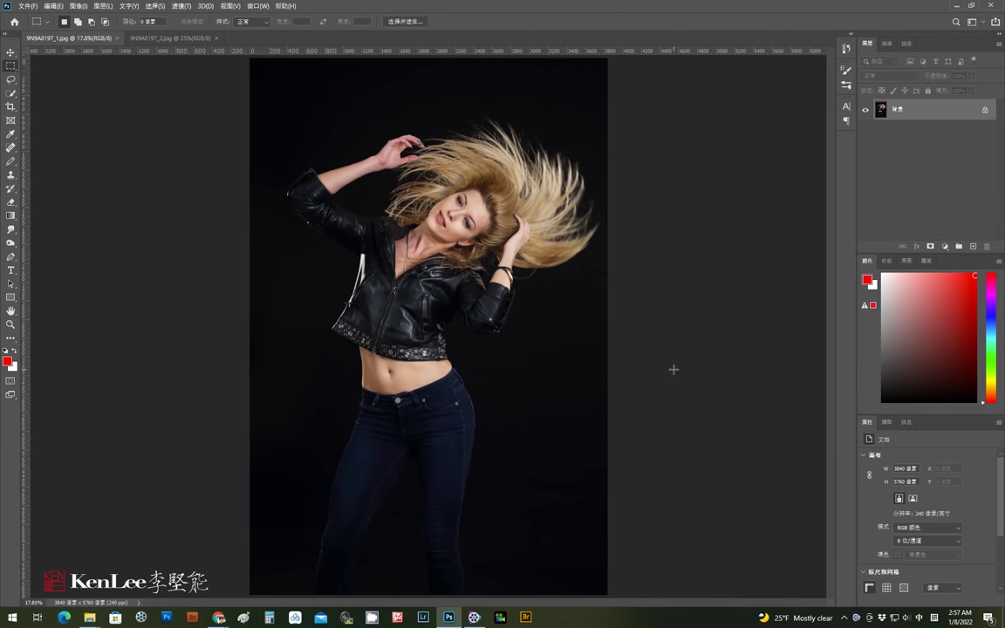
- Compare the vertical portrait 9N9A8197_1.jpg with its horizontal version 9N9A8197_2.jpg
click(165, 40)
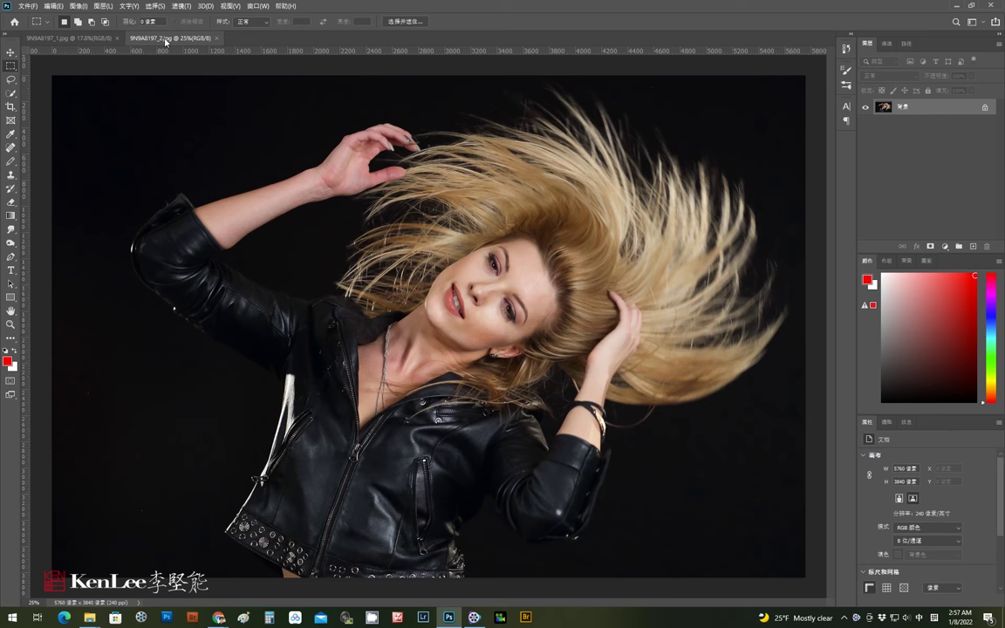
click(70, 39)
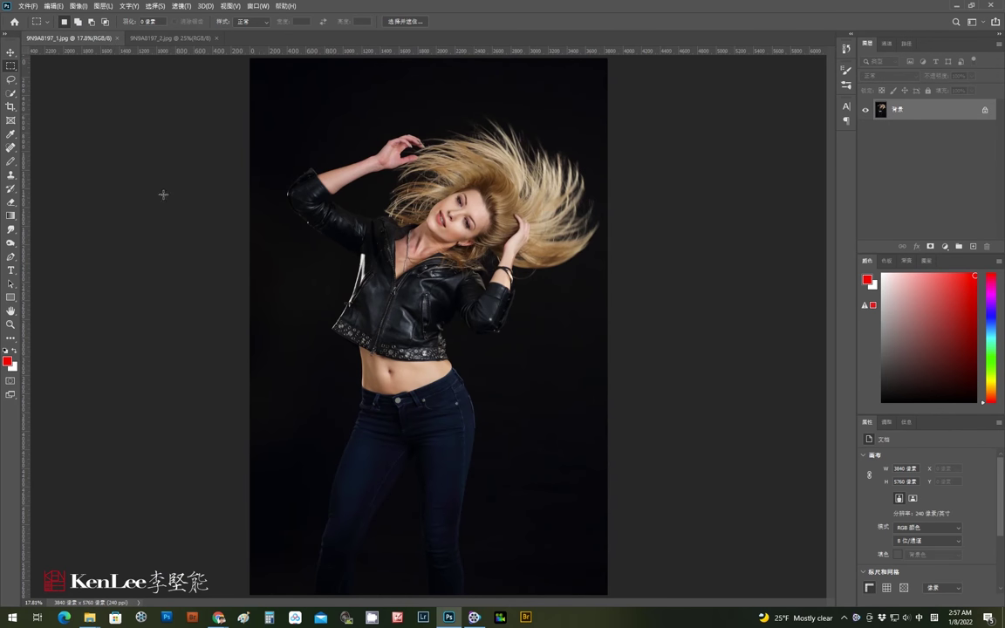
click(170, 38)
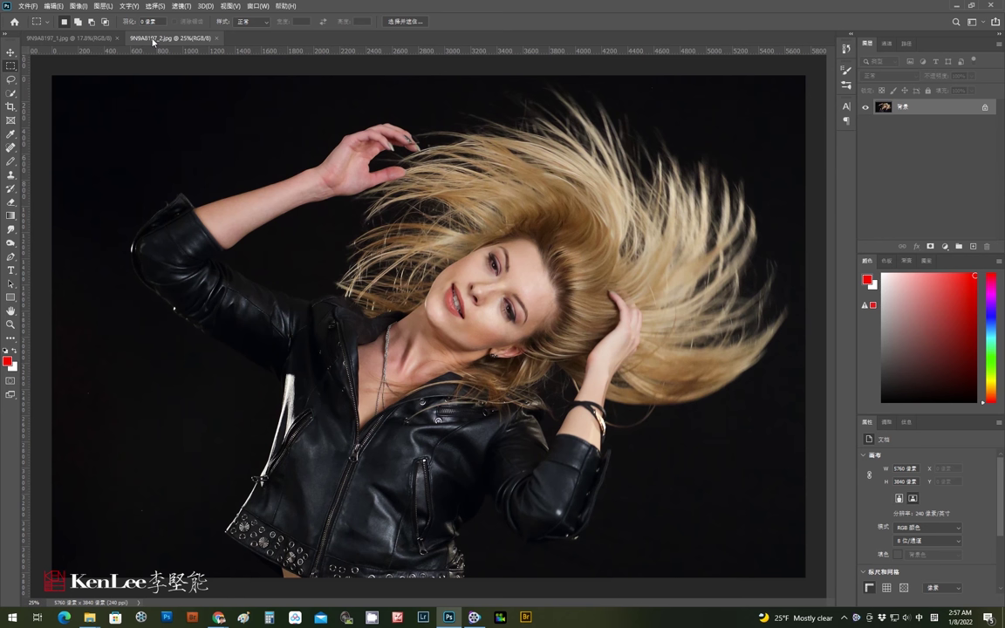
click(80, 39)
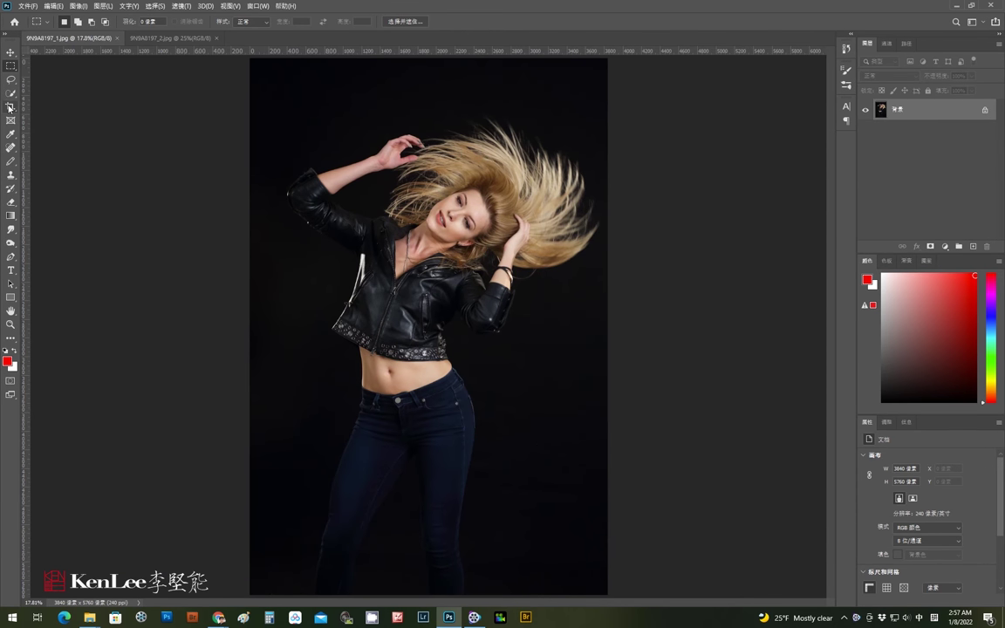
- Set the crop of 9N9A8197_1.jpg to Front Image (前面的图像), 3840 × 5760 pixels at 240 ppi, and try reducing its frame
click(10, 106)
click(83, 21)
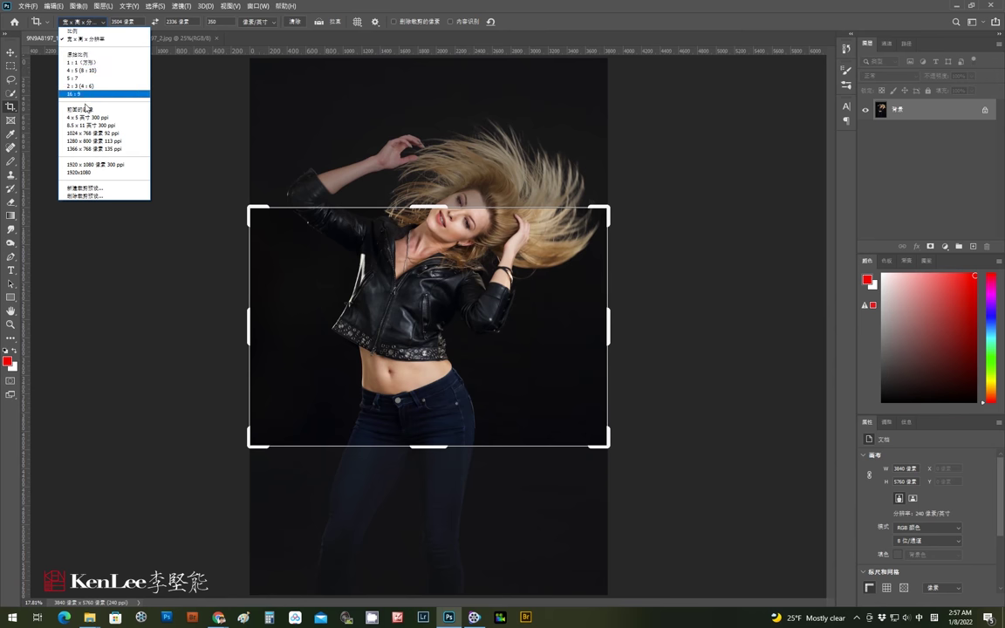
click(85, 109)
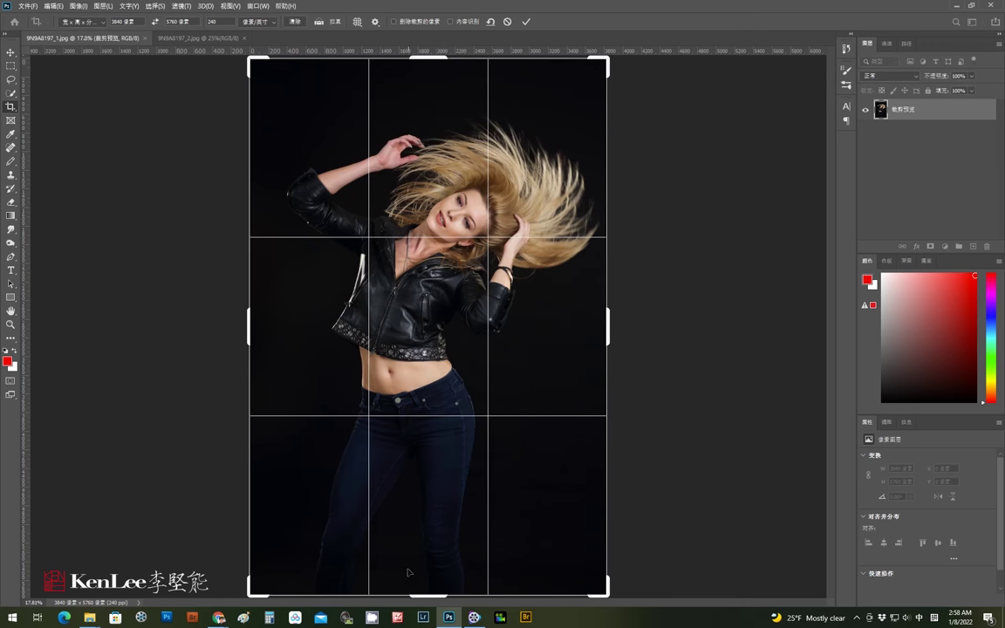
drag(424, 595, 422, 504)
- Swap the crop's width and height to 5760 × 3840 pixels, reposition the photo to frame the woman's hair and upper body, and apply it
click(154, 22)
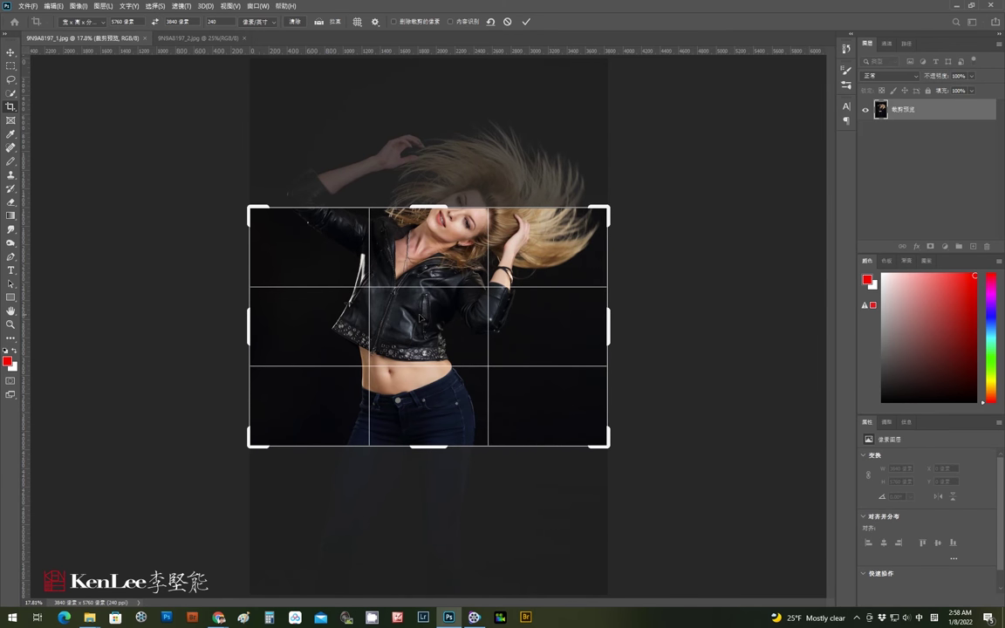
click(155, 22)
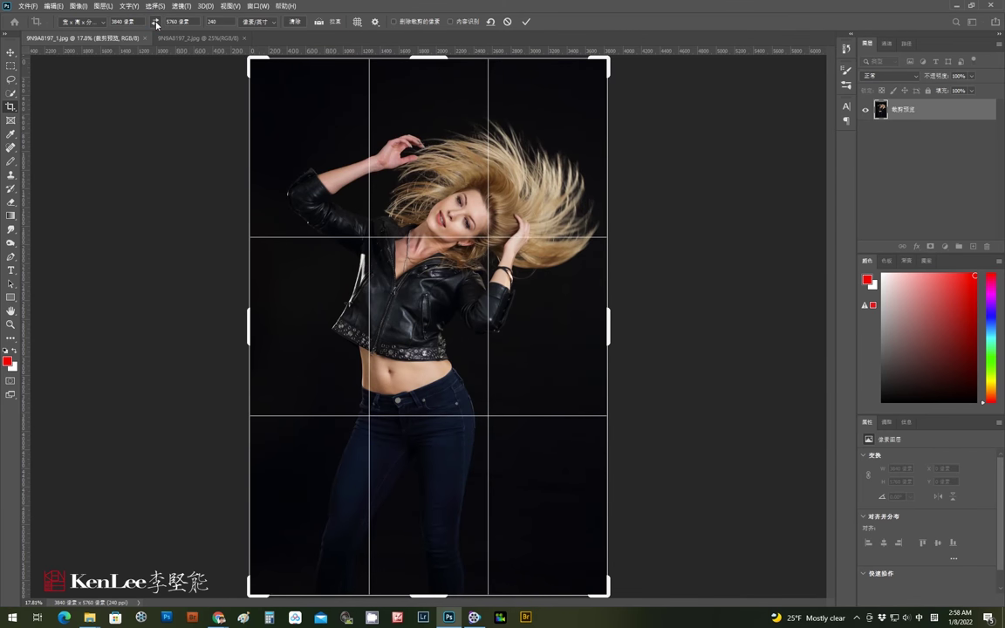
click(155, 23)
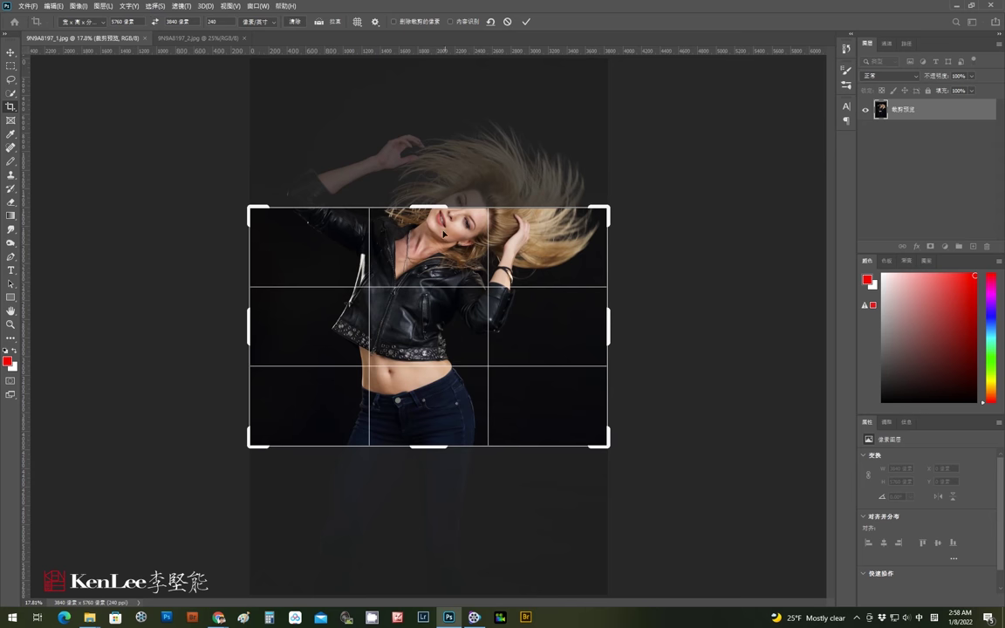
click(444, 327)
click(444, 326)
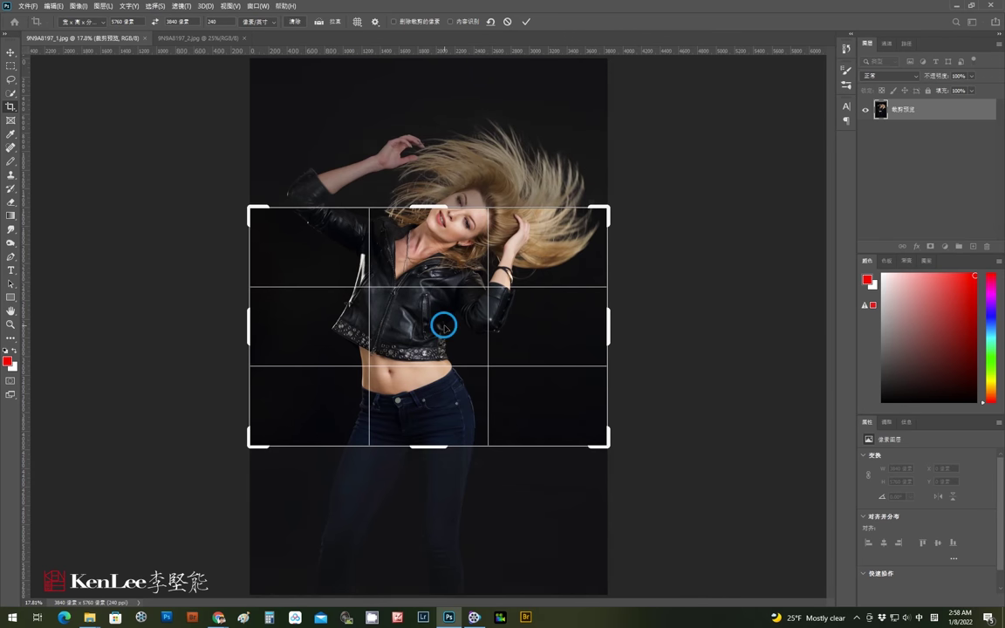
drag(444, 318, 445, 416)
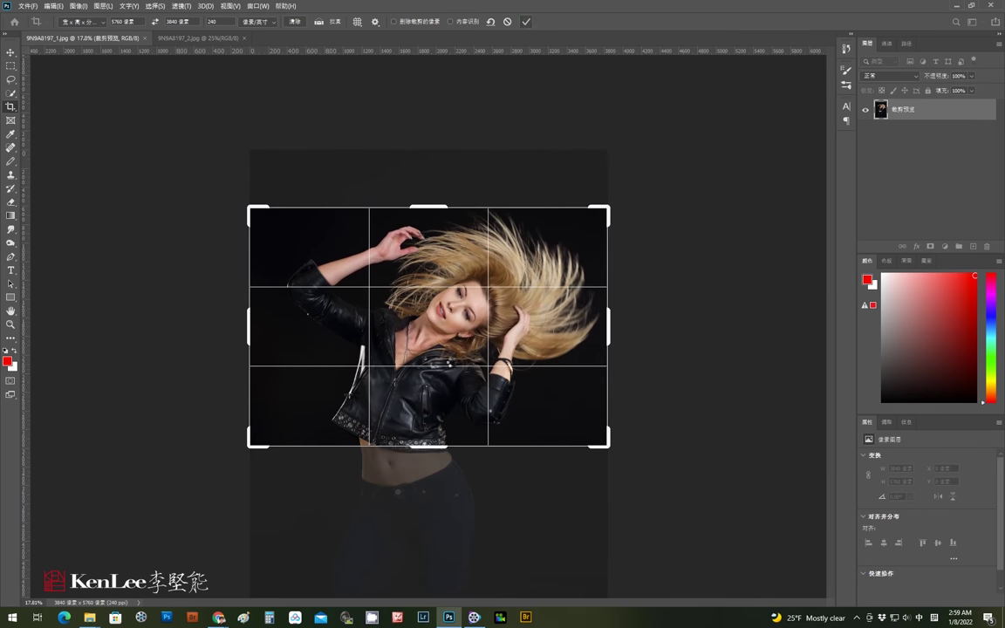
key(Return)
- View the whole cropped portrait and check its pixel dimensions and resolution in the Image Size dialog without changing them
key(ctrl+0)
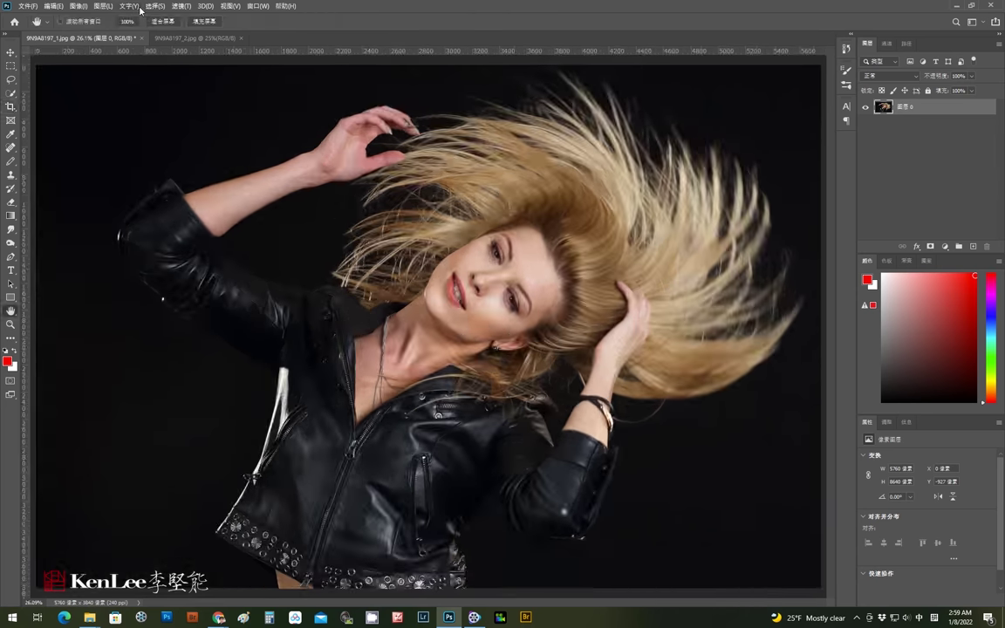
click(77, 6)
click(100, 83)
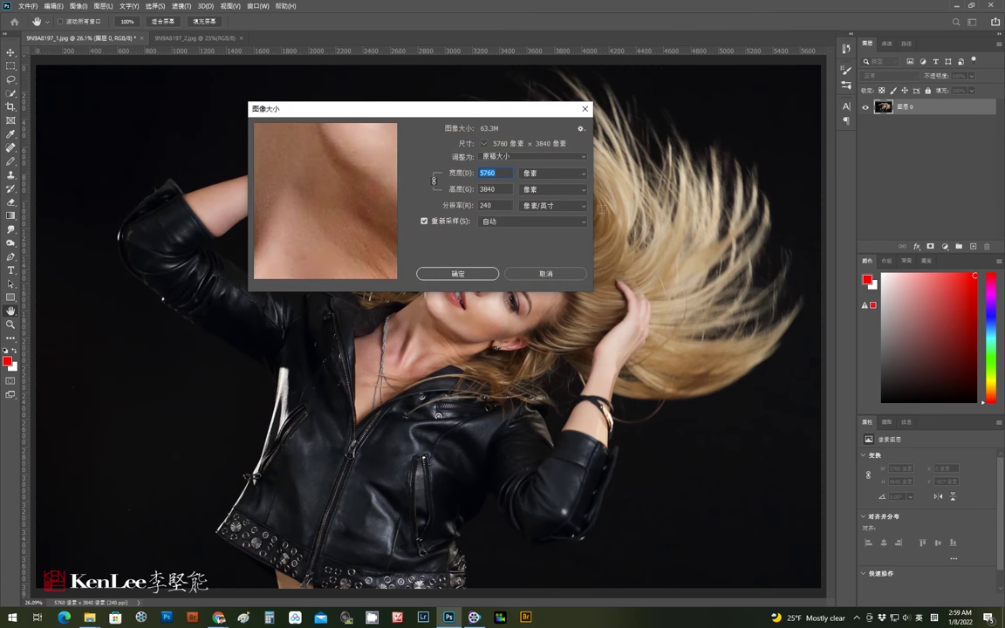
click(550, 275)
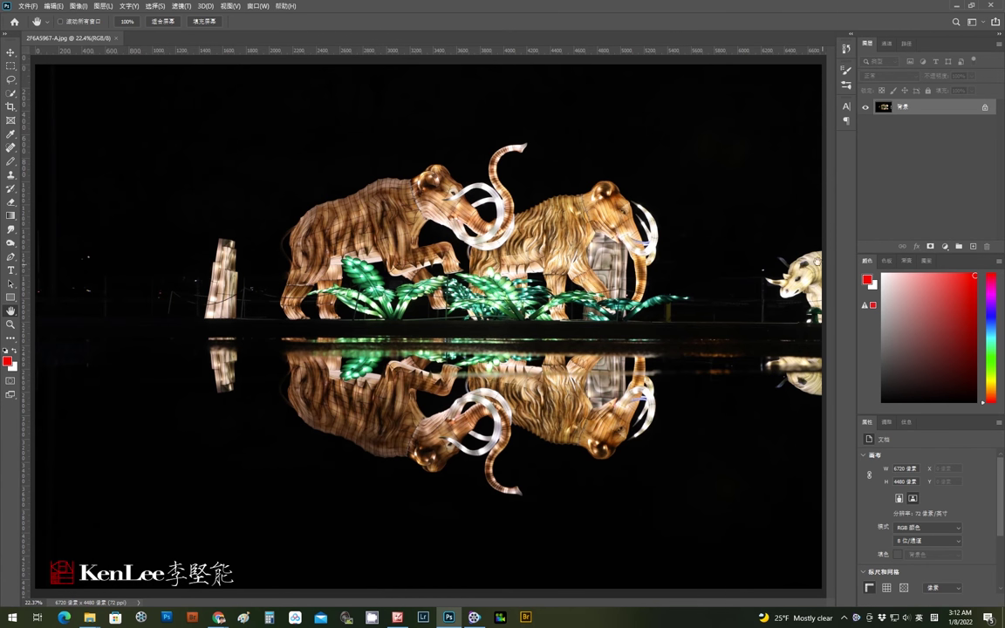
- Set the crop of 2F6A5967-A.jpg to Front Image (前面的图像), 6720 × 4480 pixels at 72 ppi, and frame the two mammoths more tightly
click(10, 106)
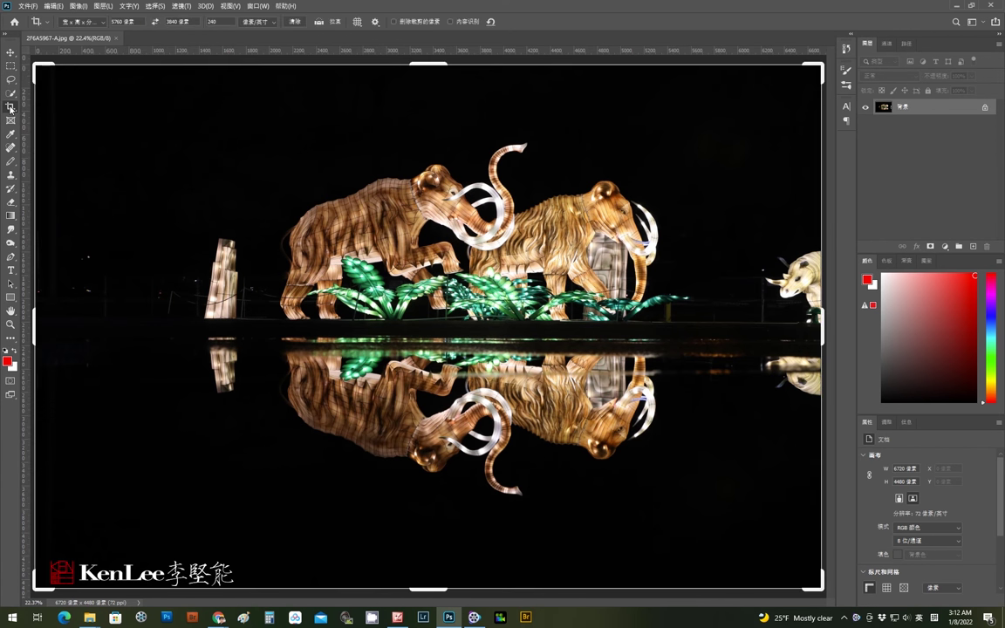
click(77, 22)
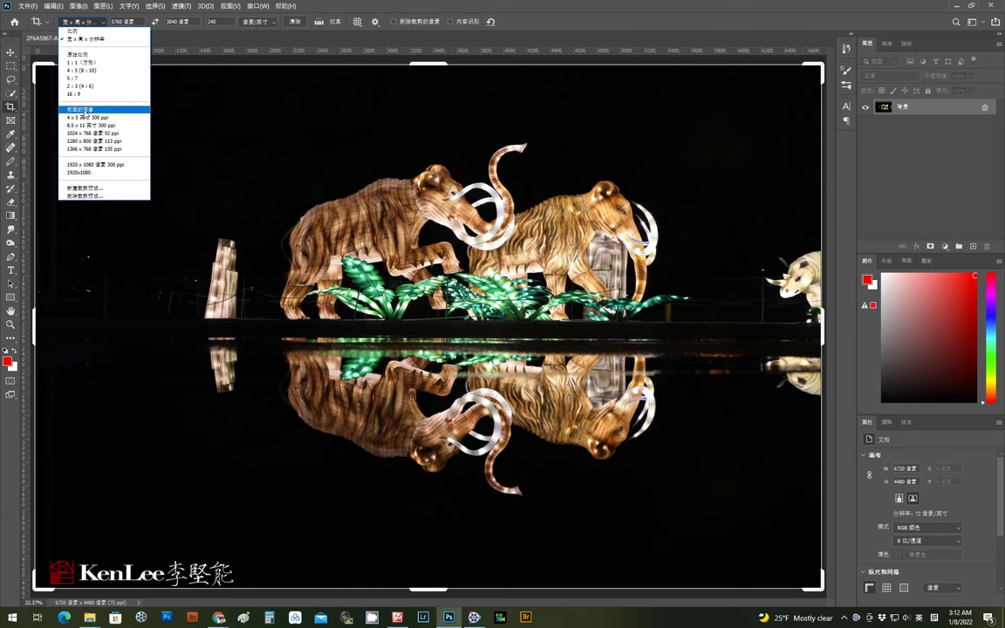
click(80, 109)
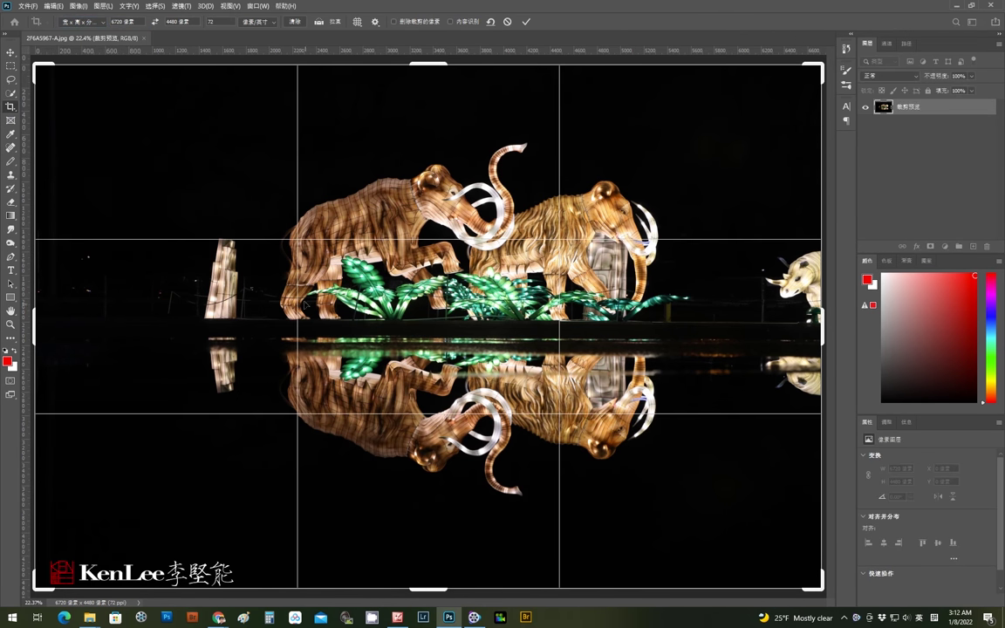
drag(137, 121, 724, 574)
drag(729, 576, 622, 447)
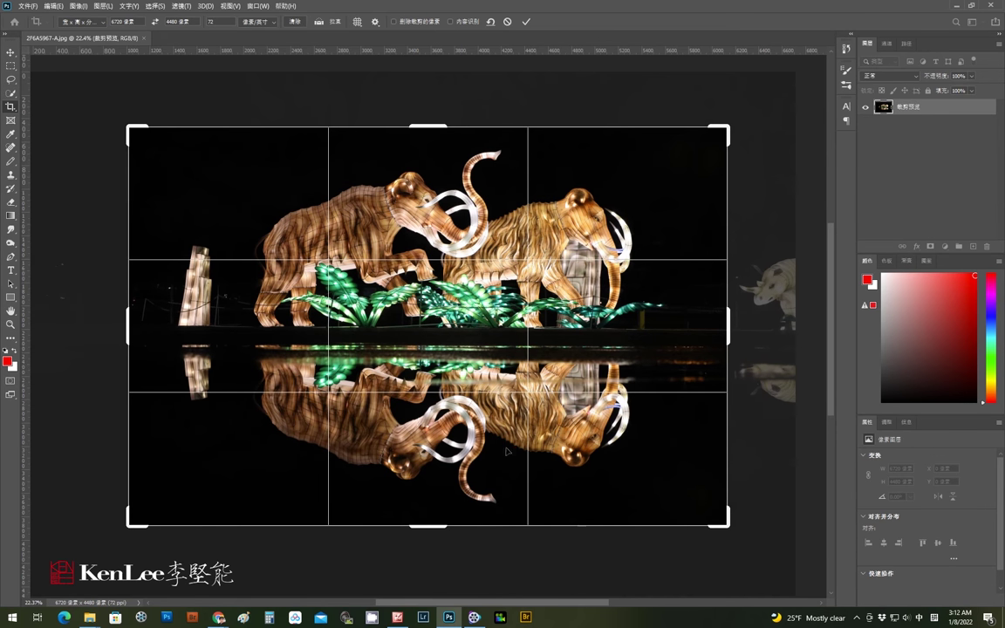
- Straighten the mammoth photo within the crop along the bank line beneath the animals
click(330, 24)
mouse_move(172, 324)
mouse_down()
mouse_move(593, 316)
mouse_move(698, 327)
mouse_up()
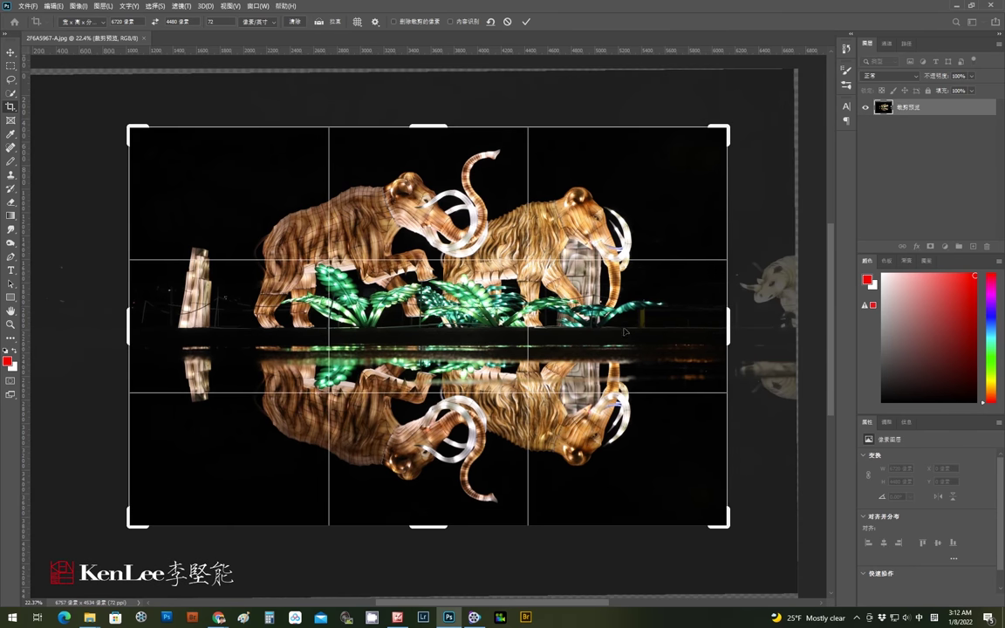